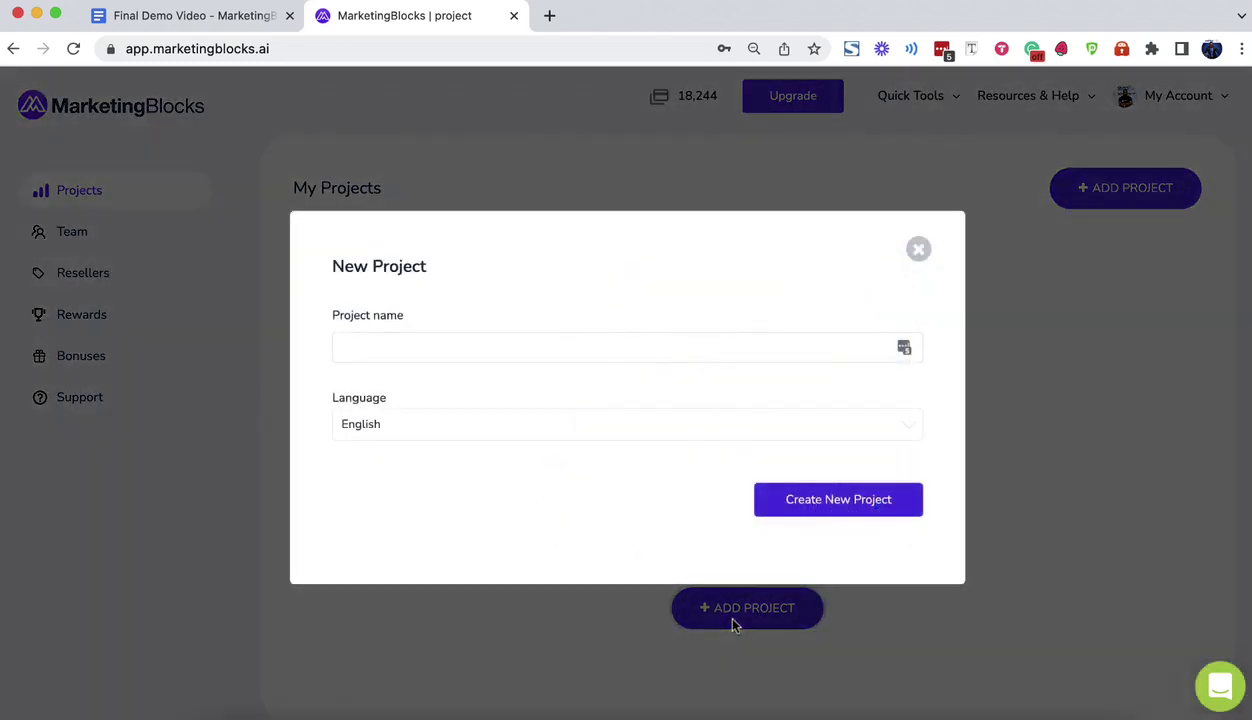
- Create a new English-language project named KB Plumbers
click(521, 334)
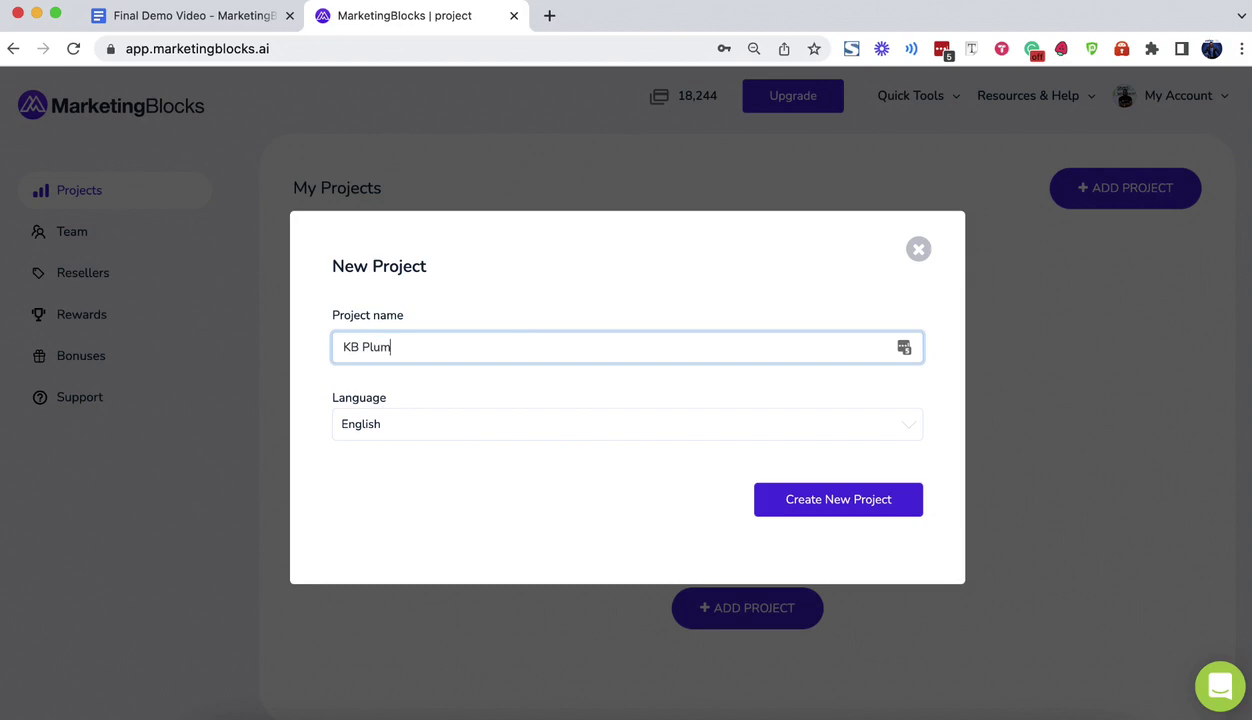
click(806, 502)
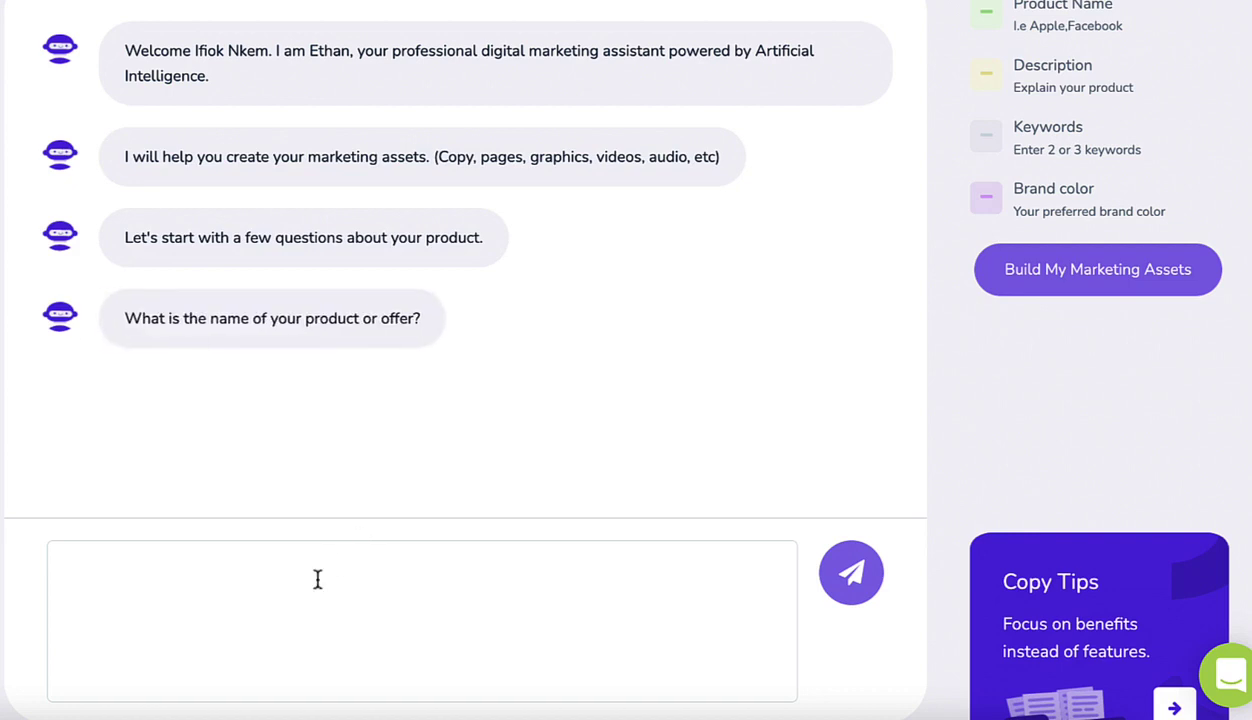
- Answer the assistant's questions with product name KB Plumbers, a description, keyword plumbing and brand color #623ceb, and build the marketing assets
click(840, 560)
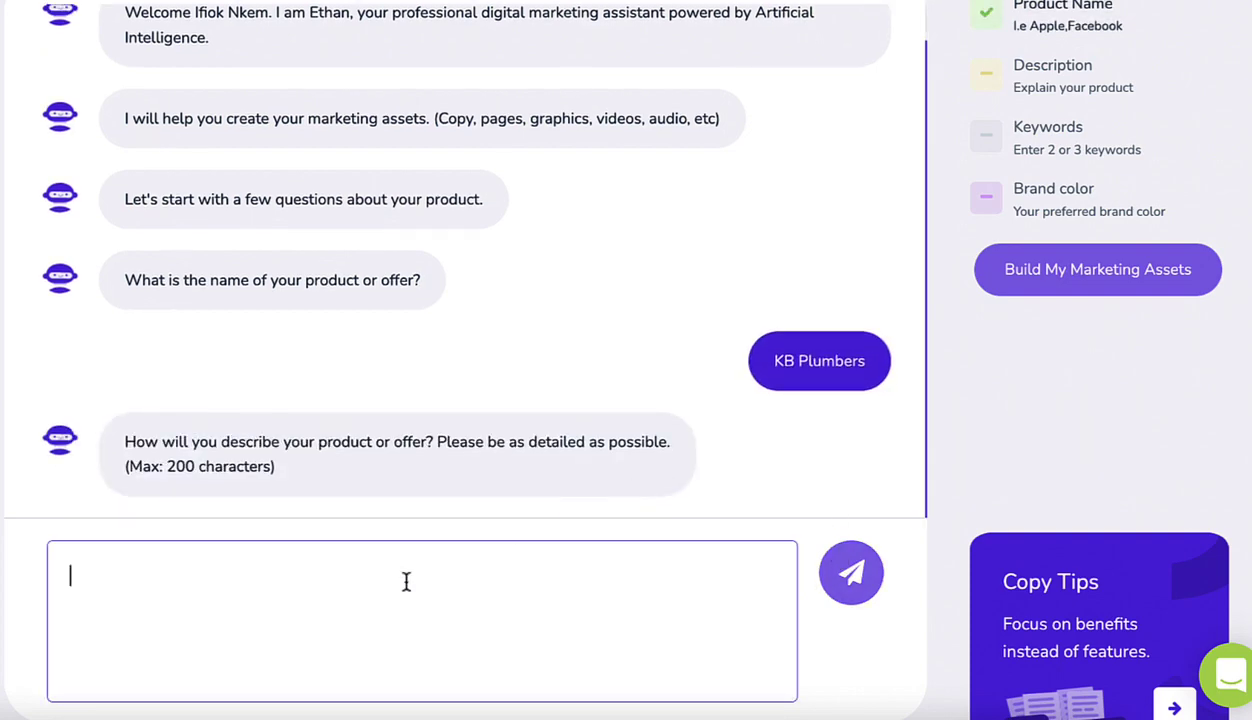
click(866, 590)
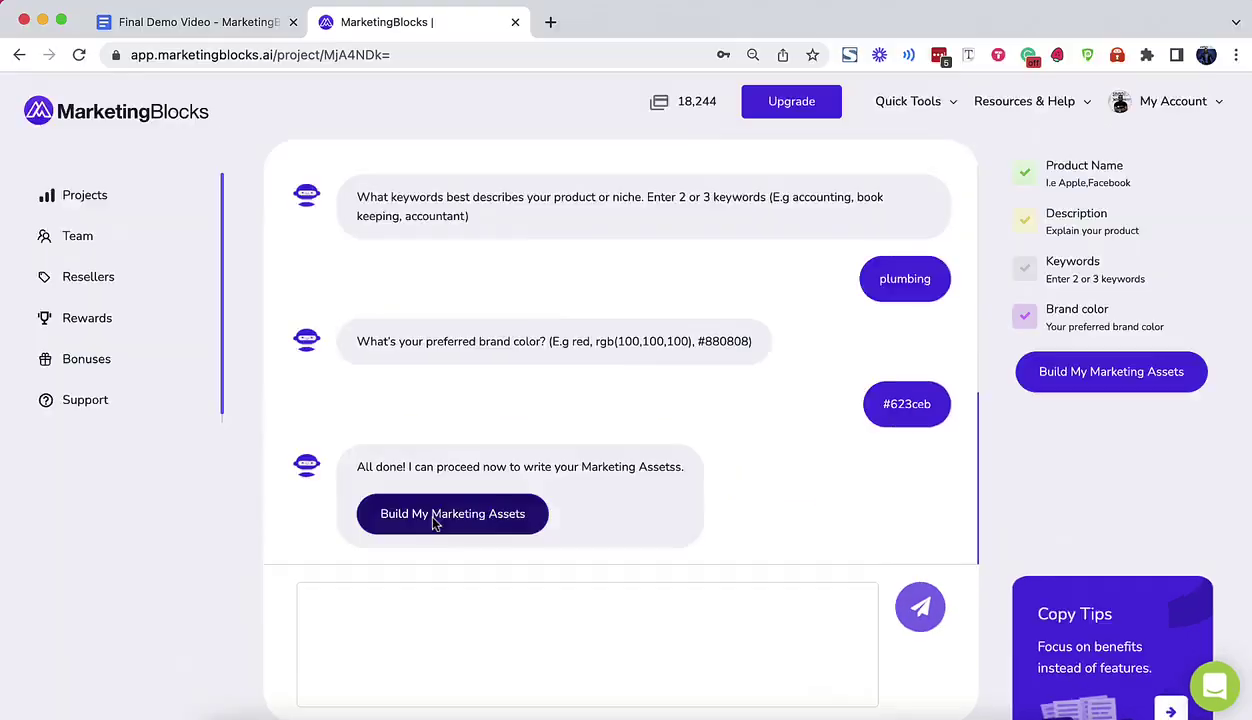
click(433, 522)
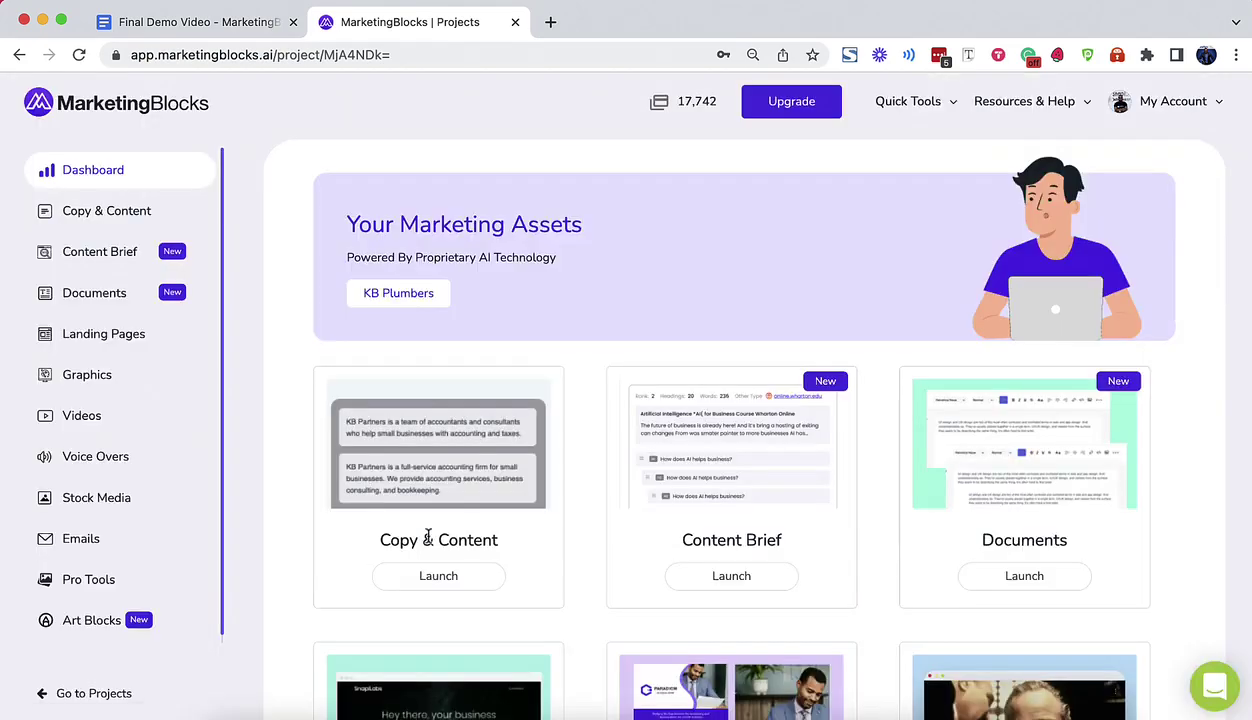
- Look through the marketing asset types and tools offered on the KB Plumbers project dashboard
scroll(432, 465, down, 3)
scroll(437, 450, down, 3)
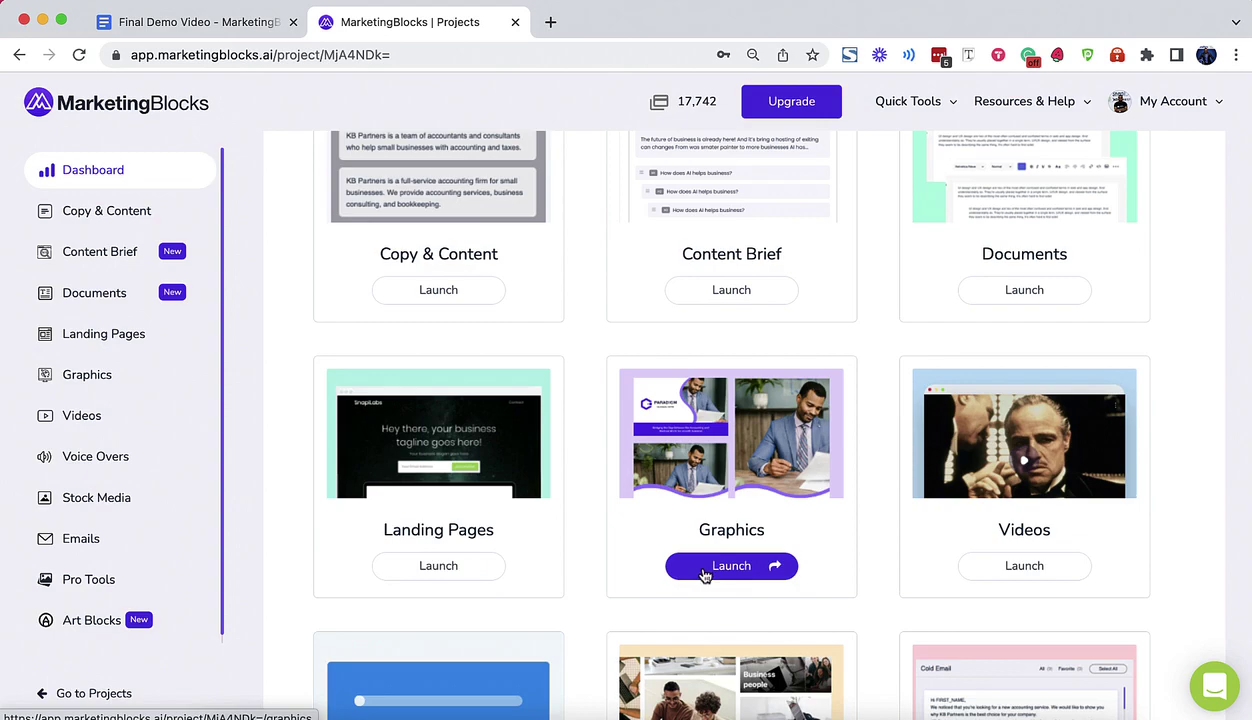
scroll(704, 575, down, 2)
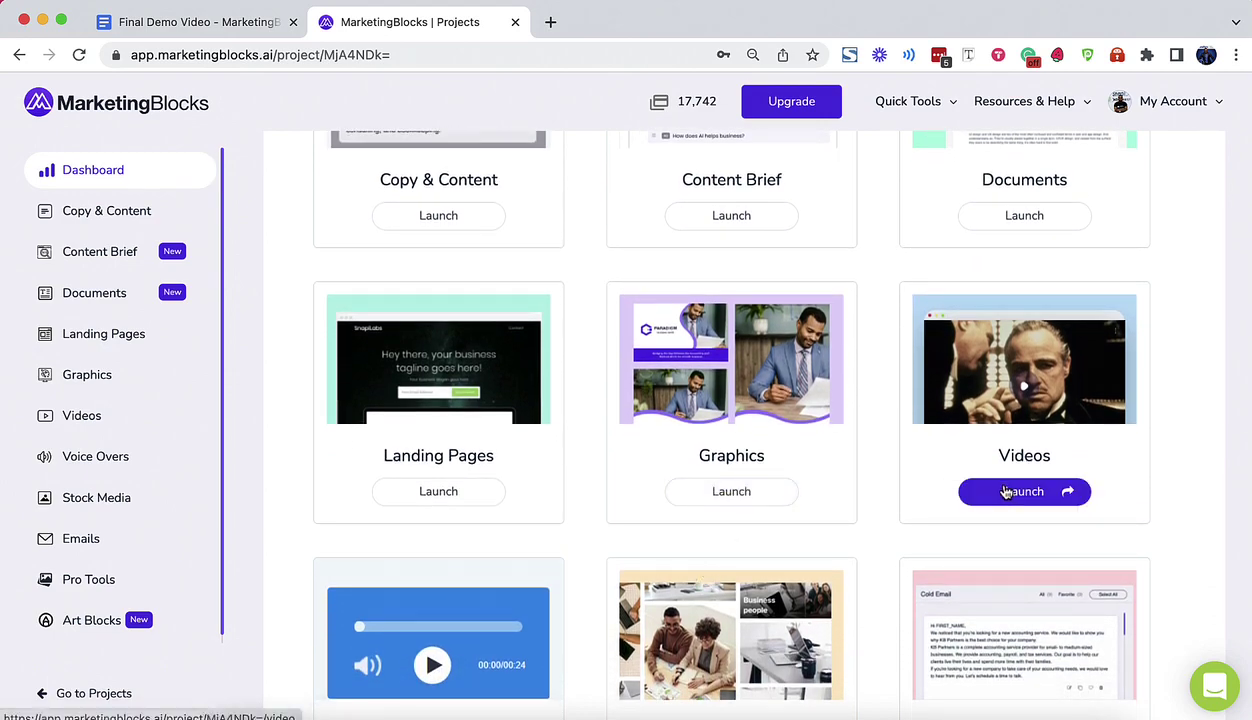
scroll(1026, 240, up, 3)
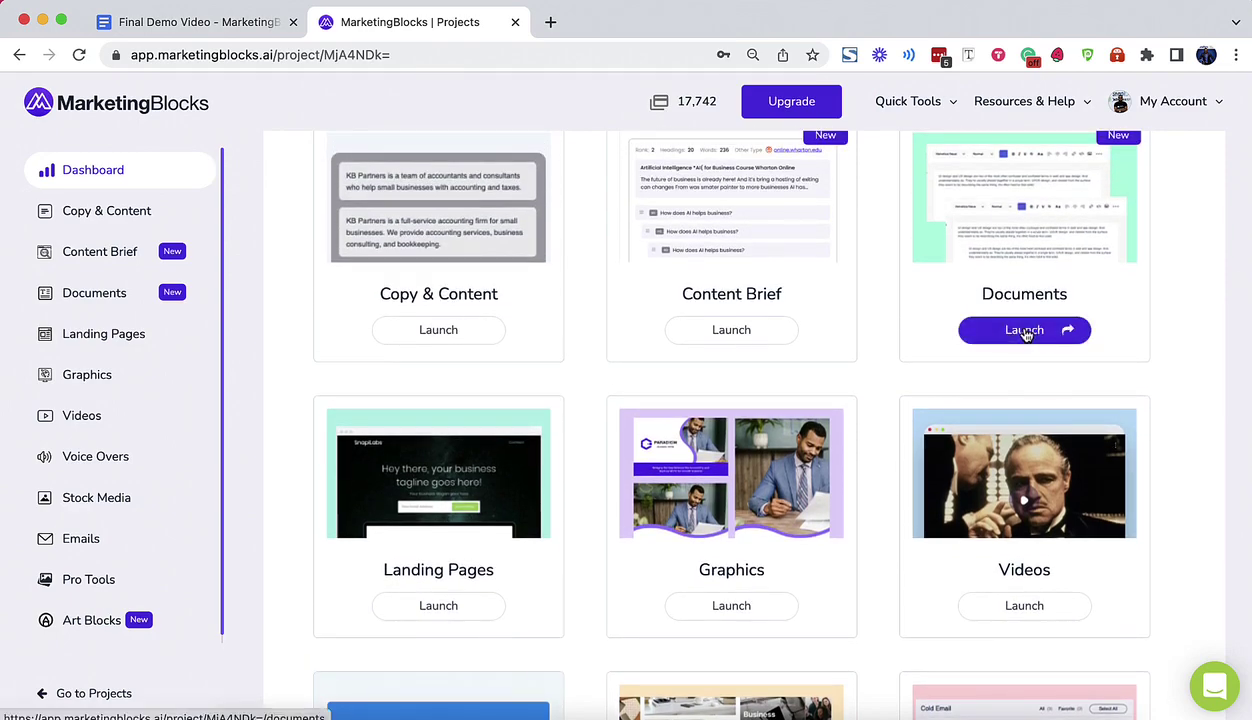
scroll(1026, 334, down, 5)
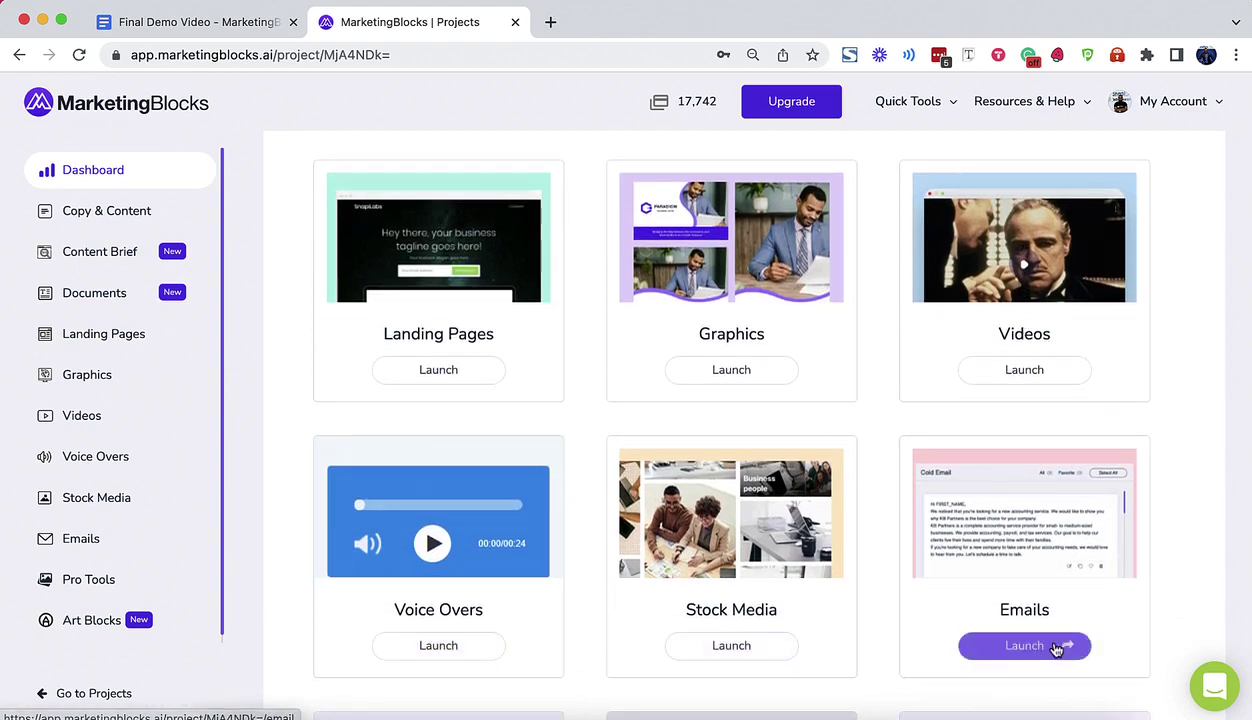
scroll(1060, 648, down, 10)
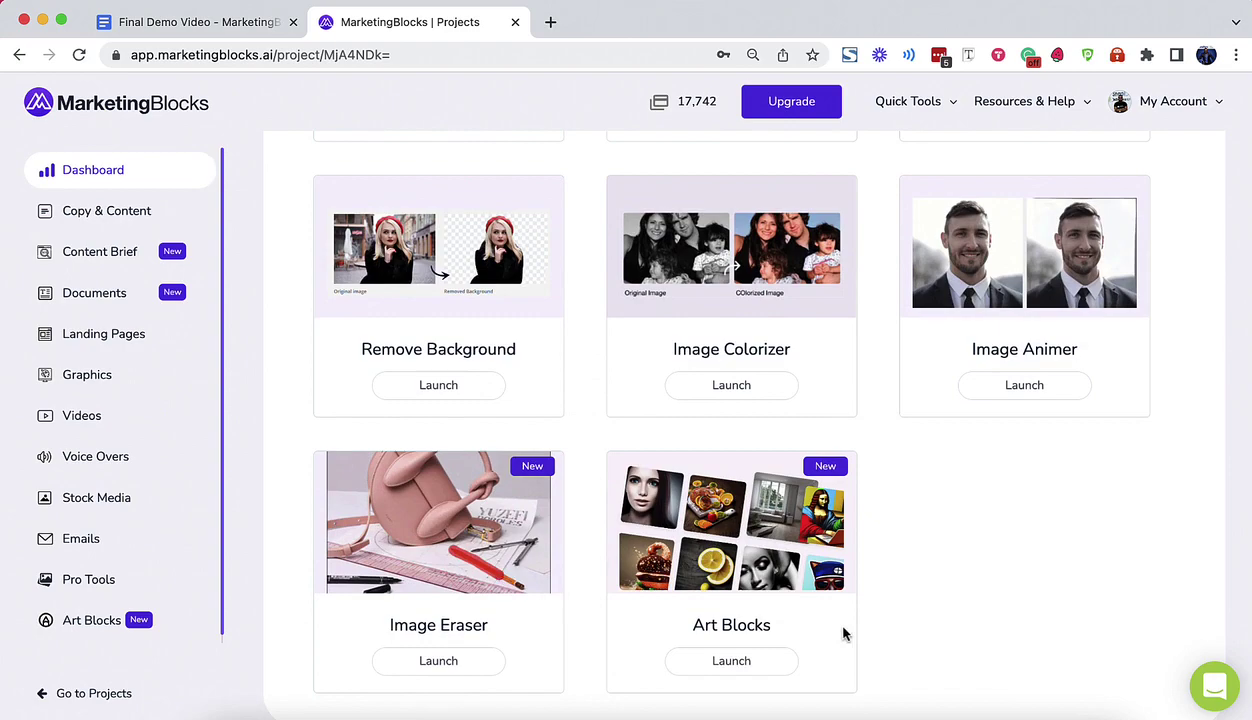
scroll(733, 274, up, 12)
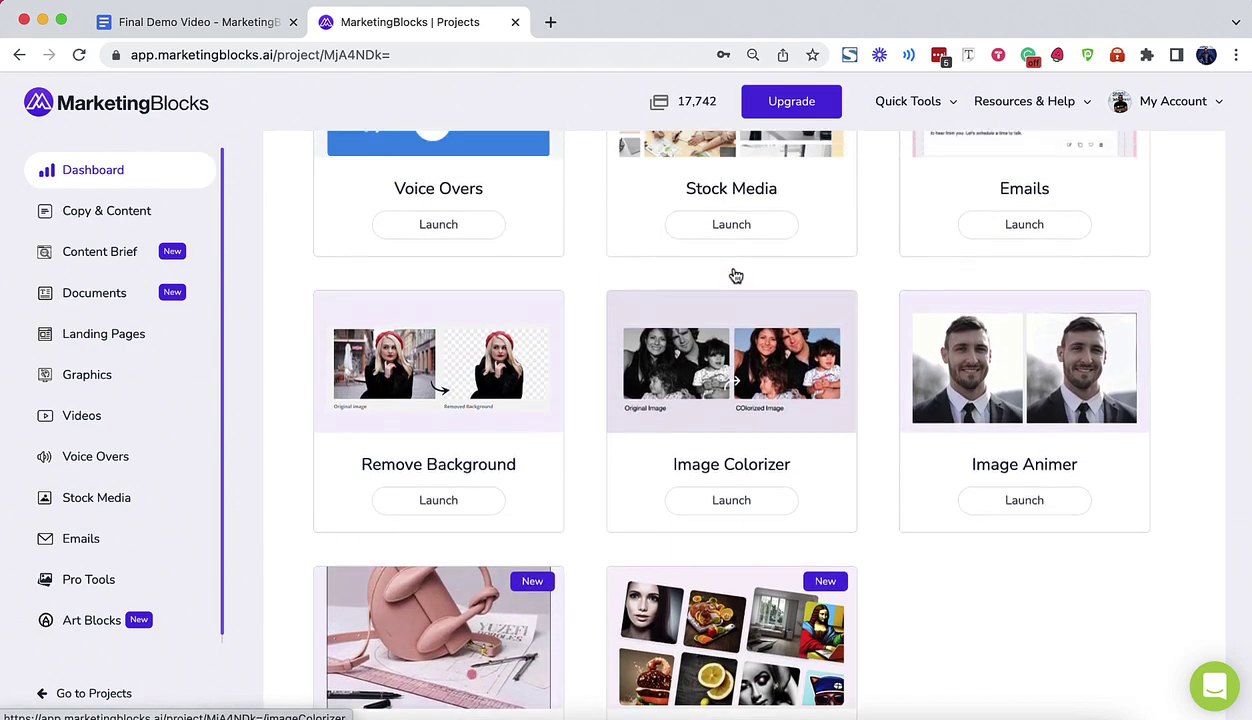
scroll(733, 274, up, 6)
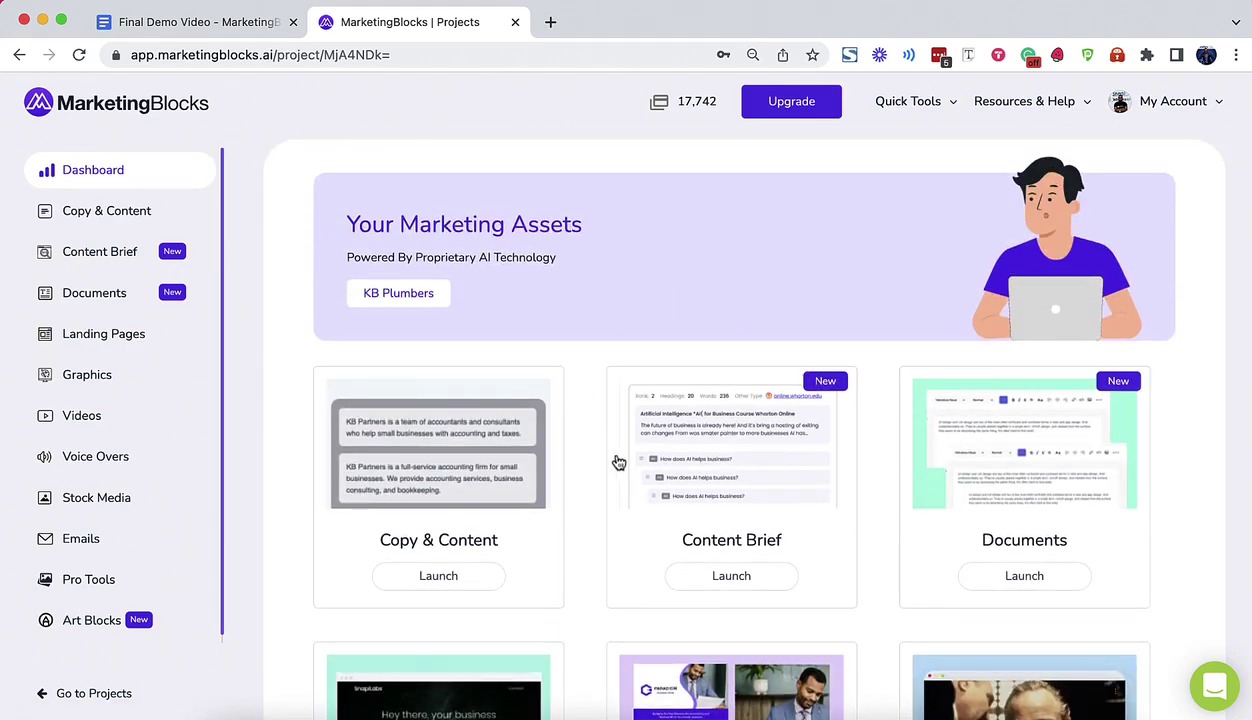
- Open the project's Graphics section and generate the Ad Banners designs
scroll(619, 460, down, 5)
click(738, 543)
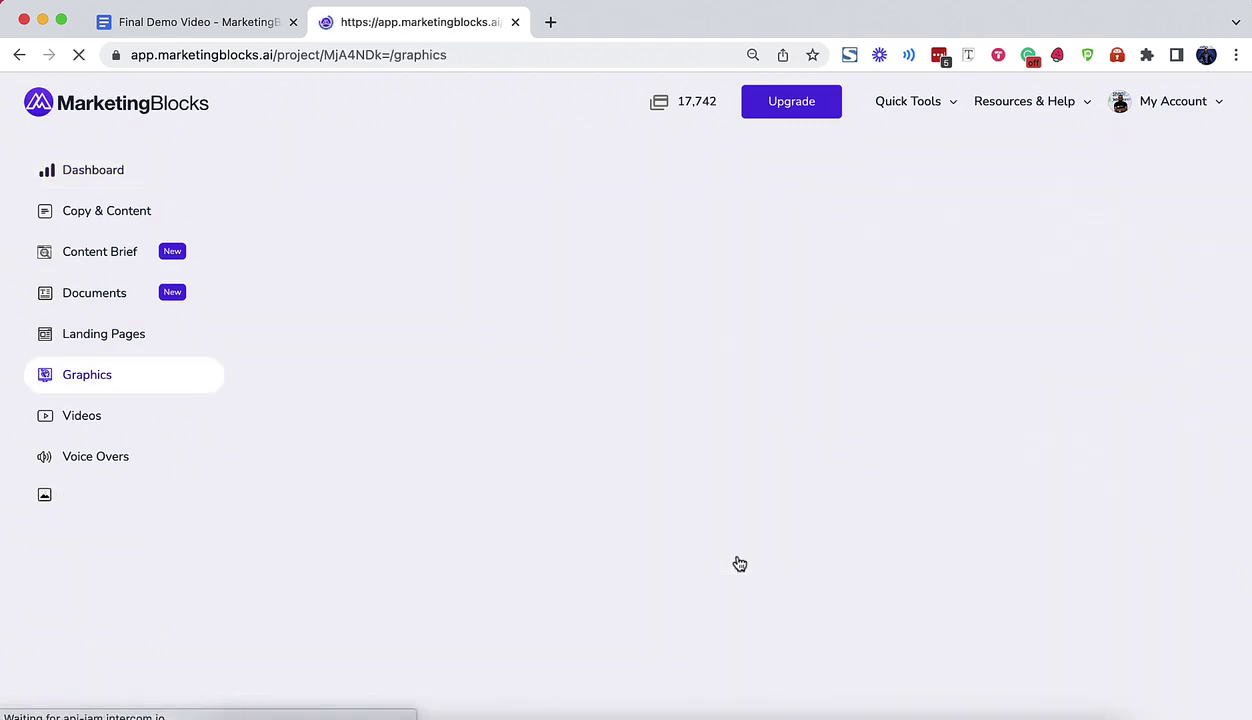
click(440, 531)
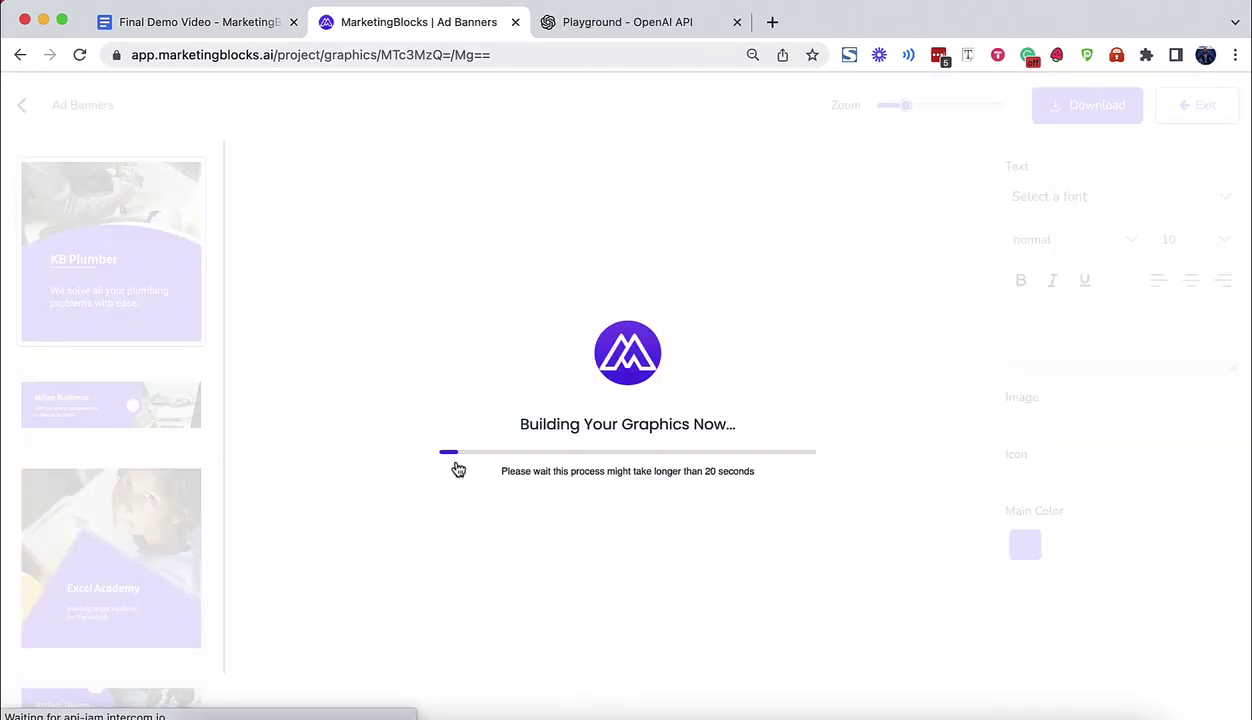
- Try a different main color on the generated ad banner set
mouse_move(917, 105)
mouse_down()
mouse_move(948, 110)
mouse_move(910, 113)
mouse_up()
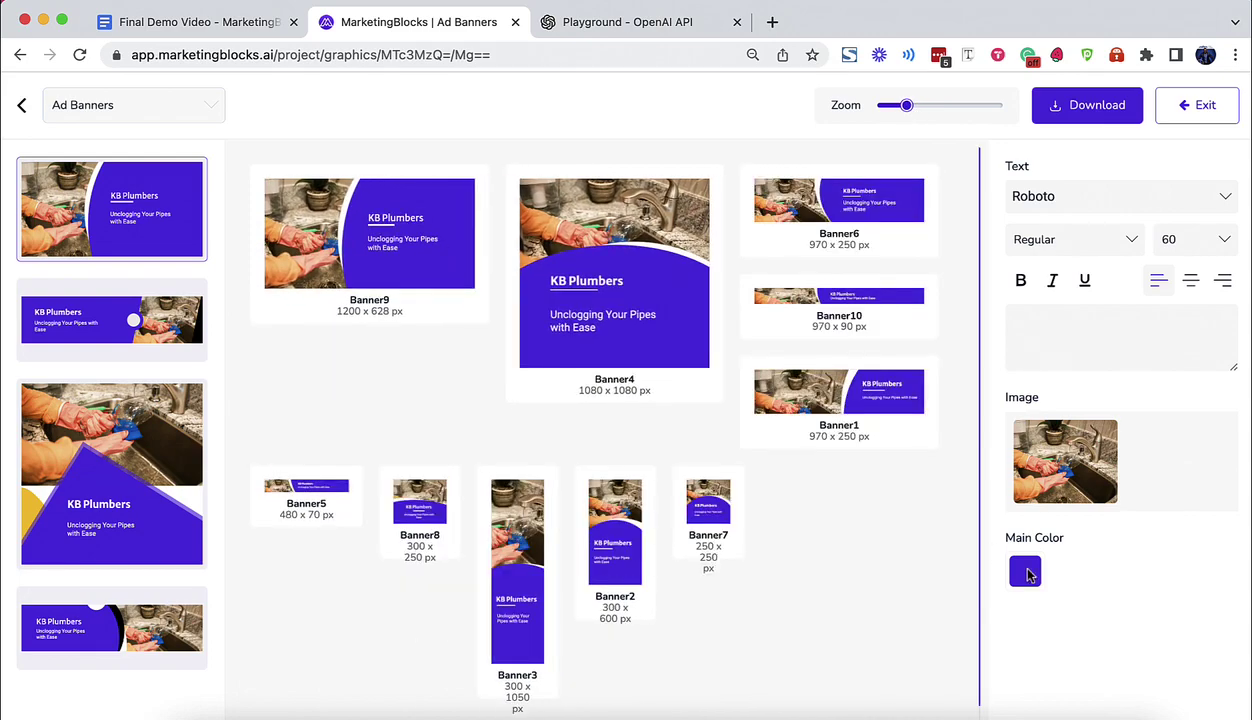
click(1025, 571)
drag(1111, 440, 1111, 404)
- Replace the ad banners' image with a photo from the plumbing stock images
click(1064, 478)
scroll(830, 470, down, 8)
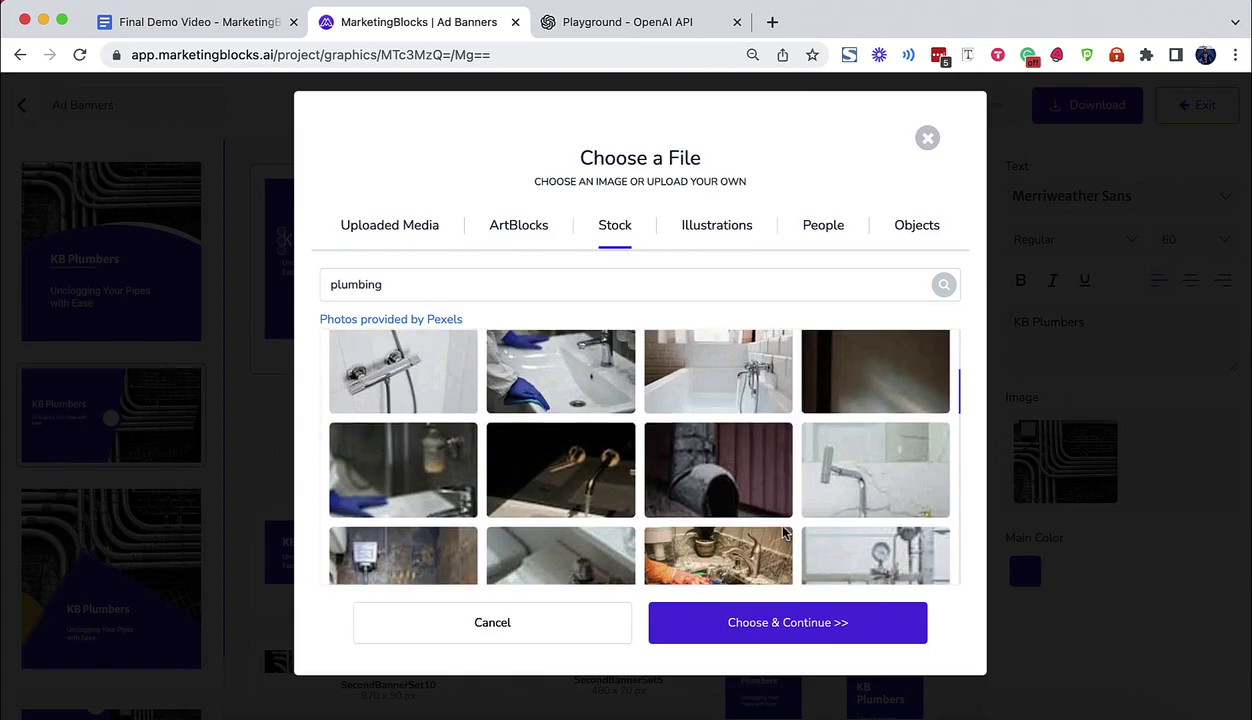
click(832, 474)
click(795, 606)
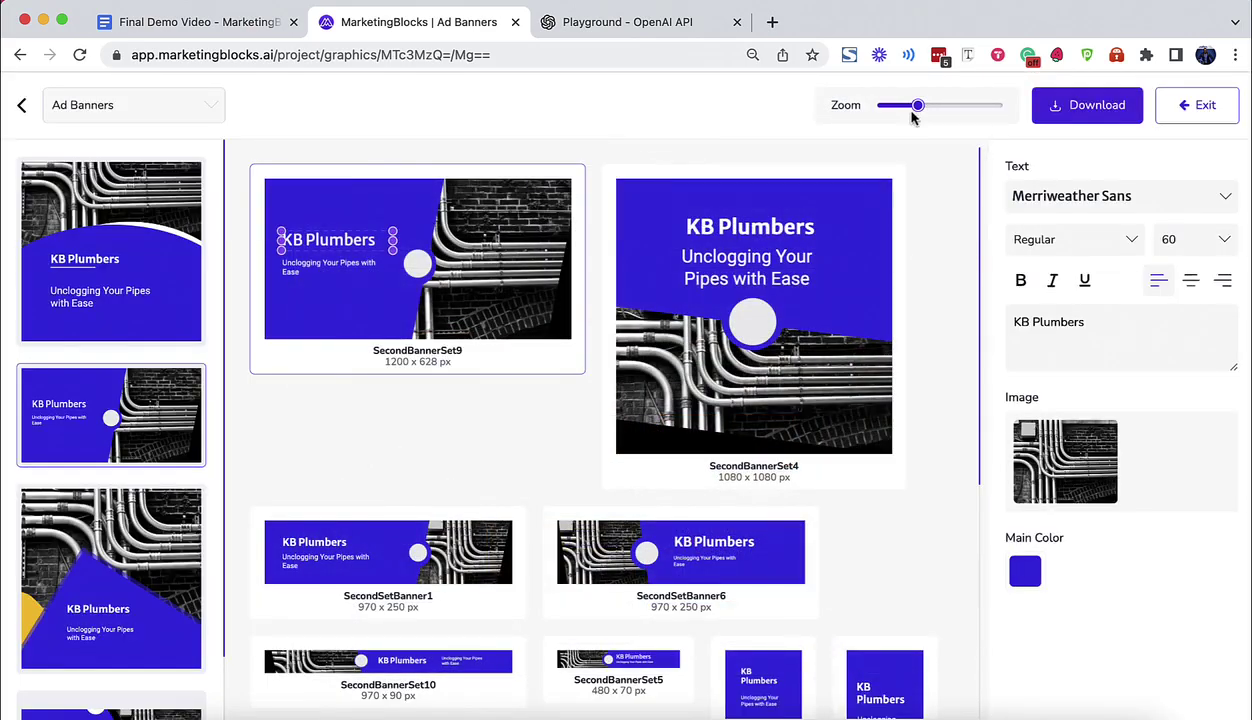
- Open the 1080 x 1080 px banner in the pro editor and set its tagline font to Anton
drag(912, 115, 943, 108)
click(502, 320)
click(303, 195)
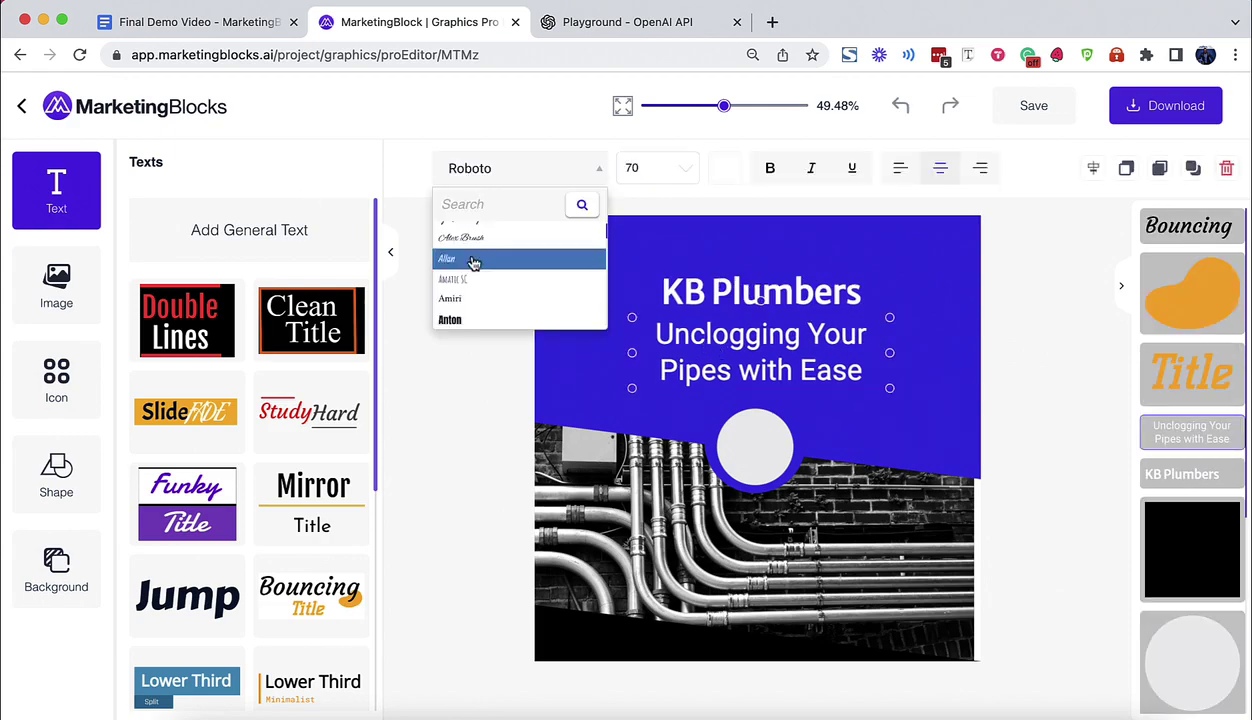
- Try the Funky Title text preset on the banner and remove it again
drag(213, 483, 589, 323)
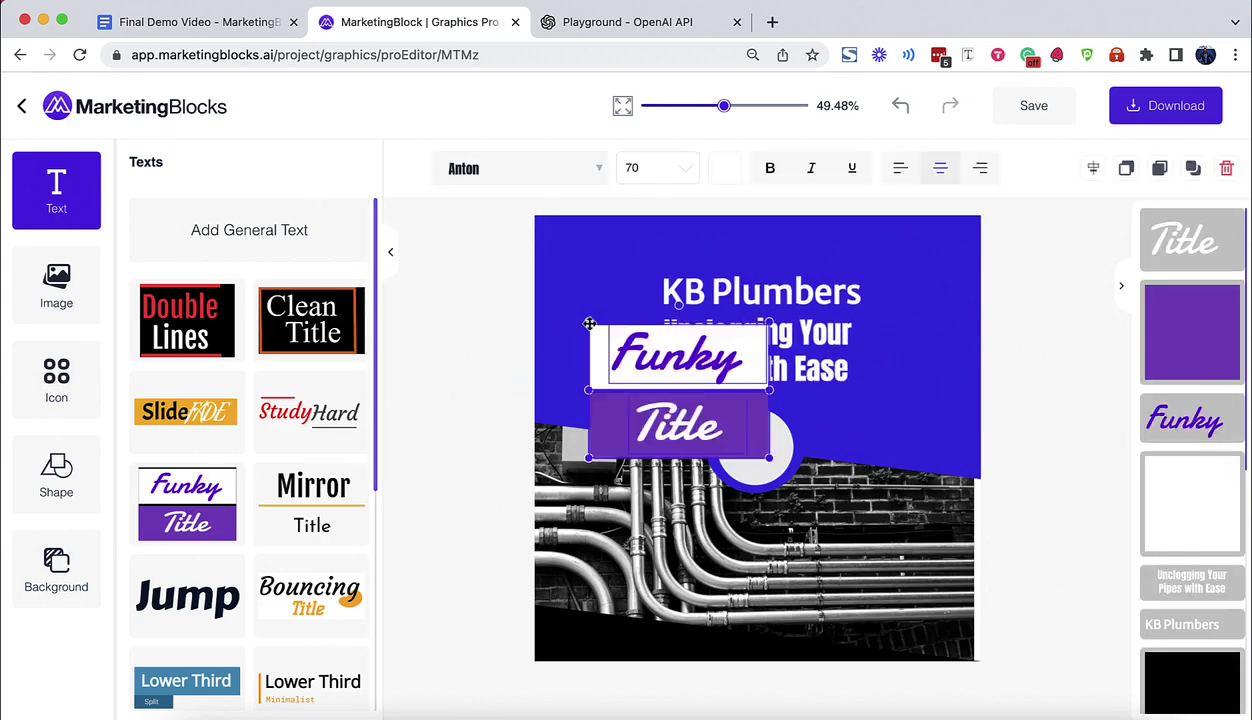
drag(724, 416, 905, 392)
click(1228, 170)
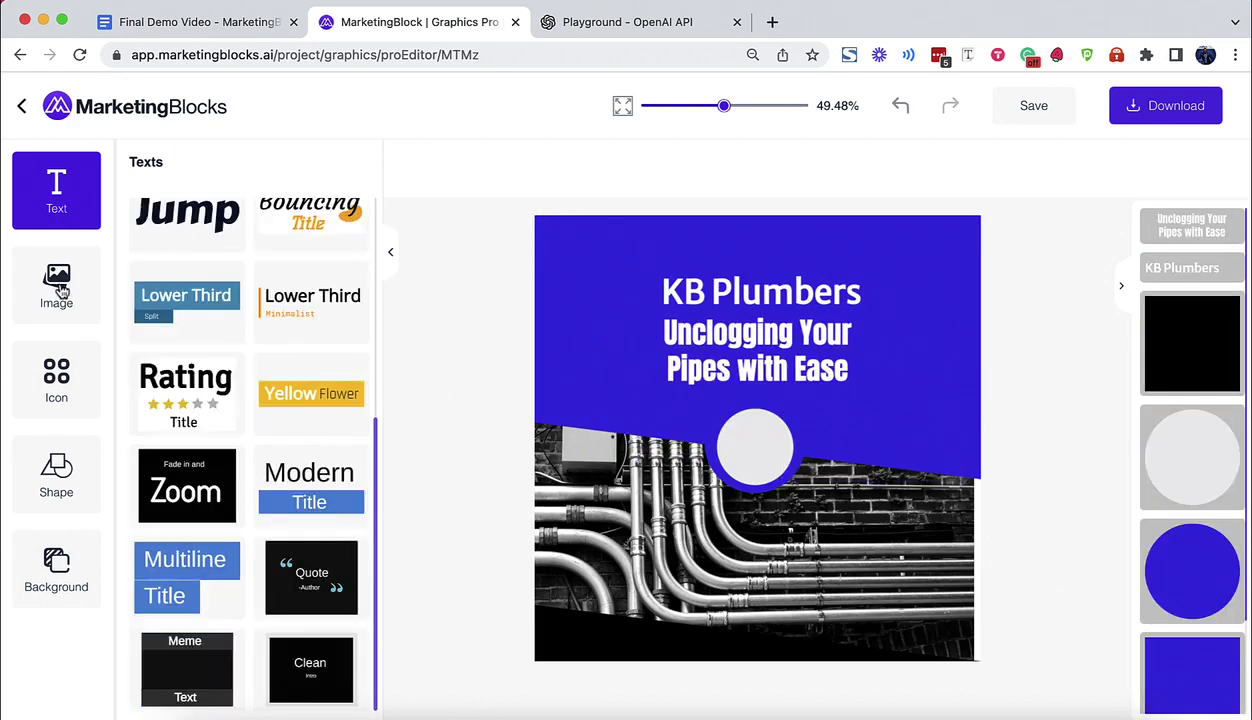
click(56, 378)
click(56, 472)
click(35, 558)
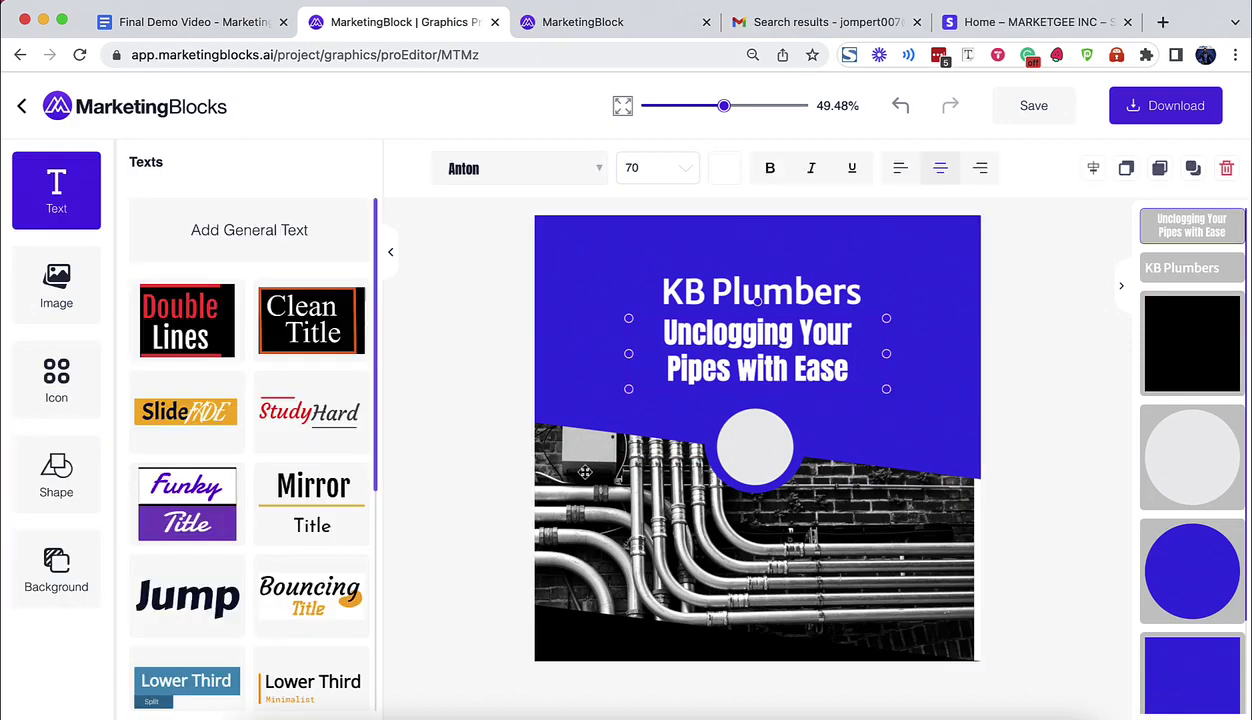
- Insert the stock plumbing photo of brass taps onto the banner
click(56, 285)
click(259, 214)
click(295, 216)
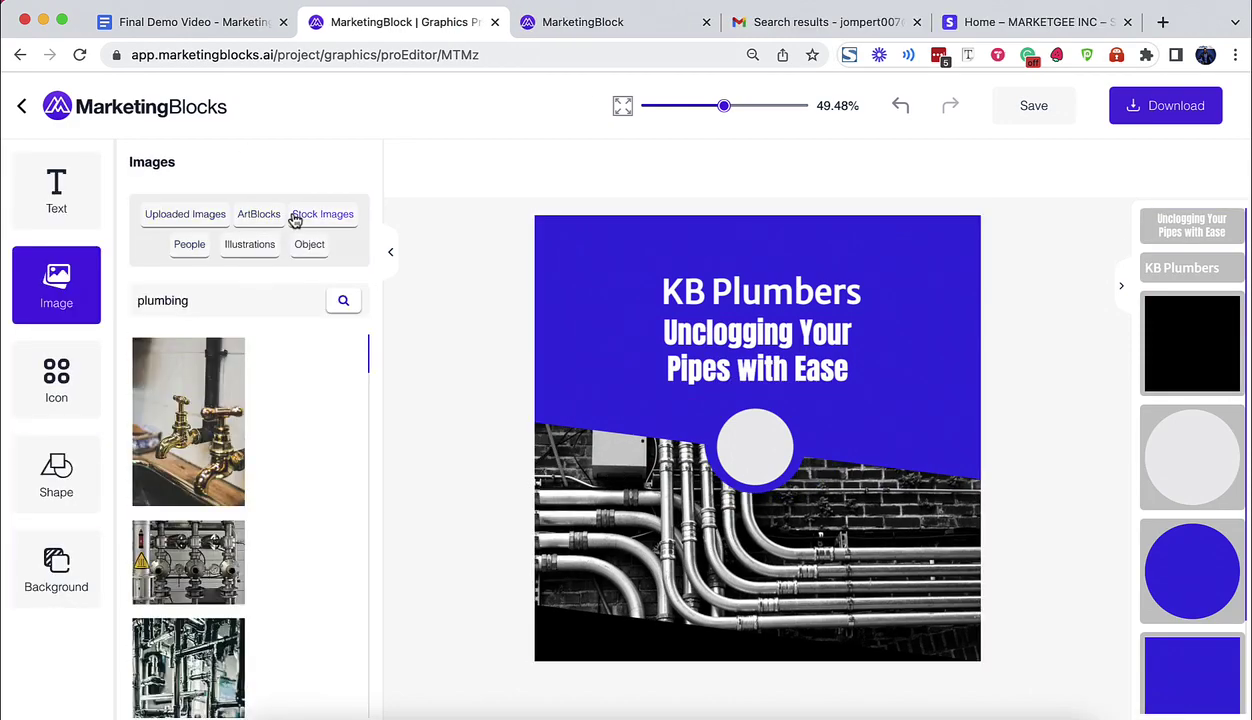
click(197, 415)
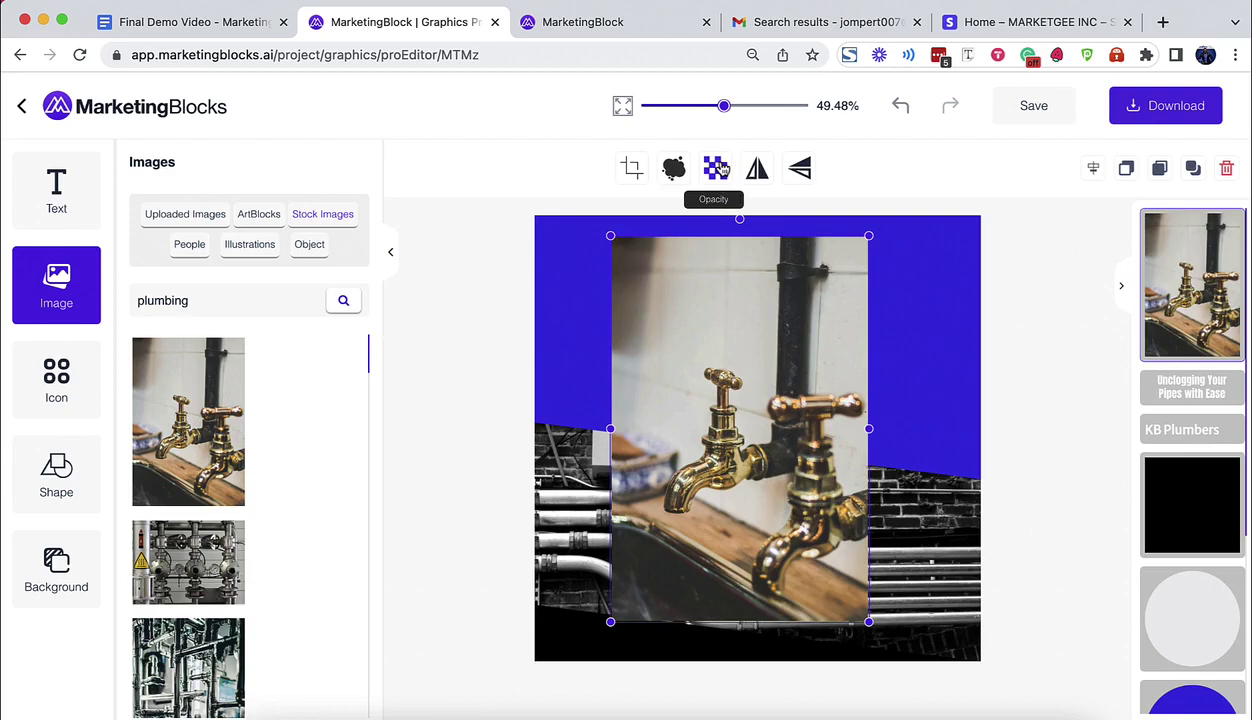
- Try several shape masks, including a blob with dots, on the brass taps photo and delete the photo
click(673, 168)
click(262, 302)
click(260, 440)
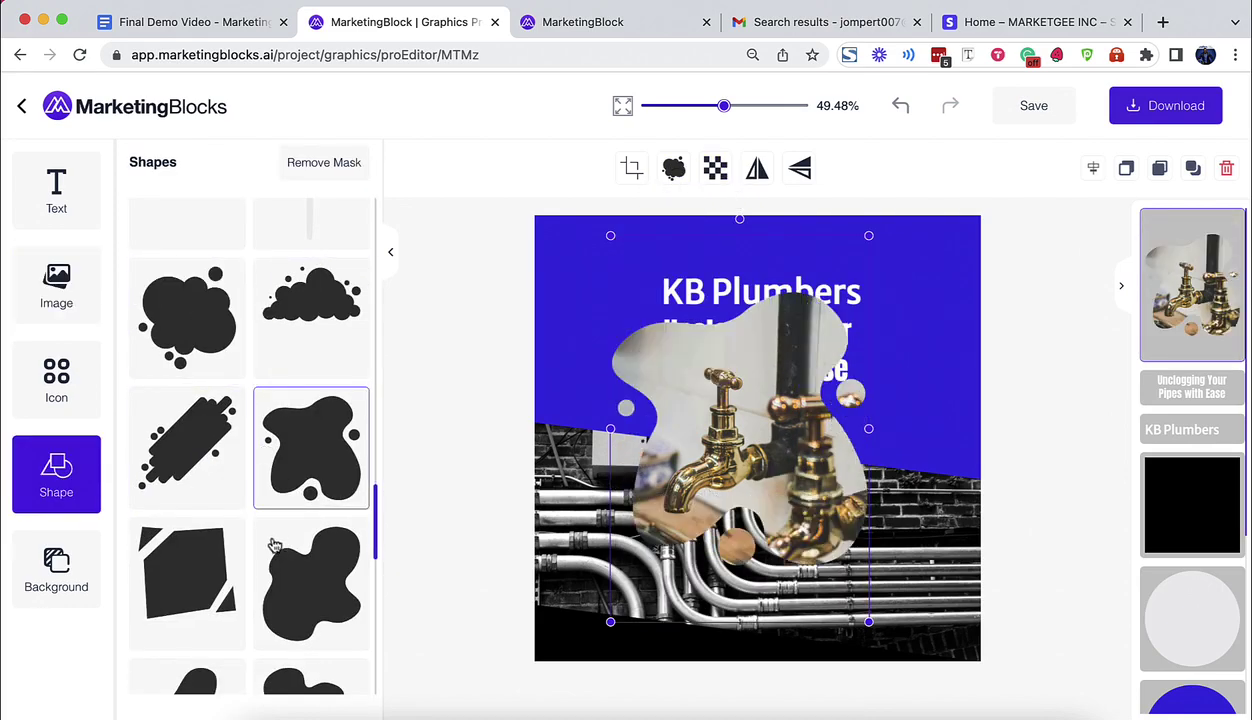
click(183, 570)
key(Delete)
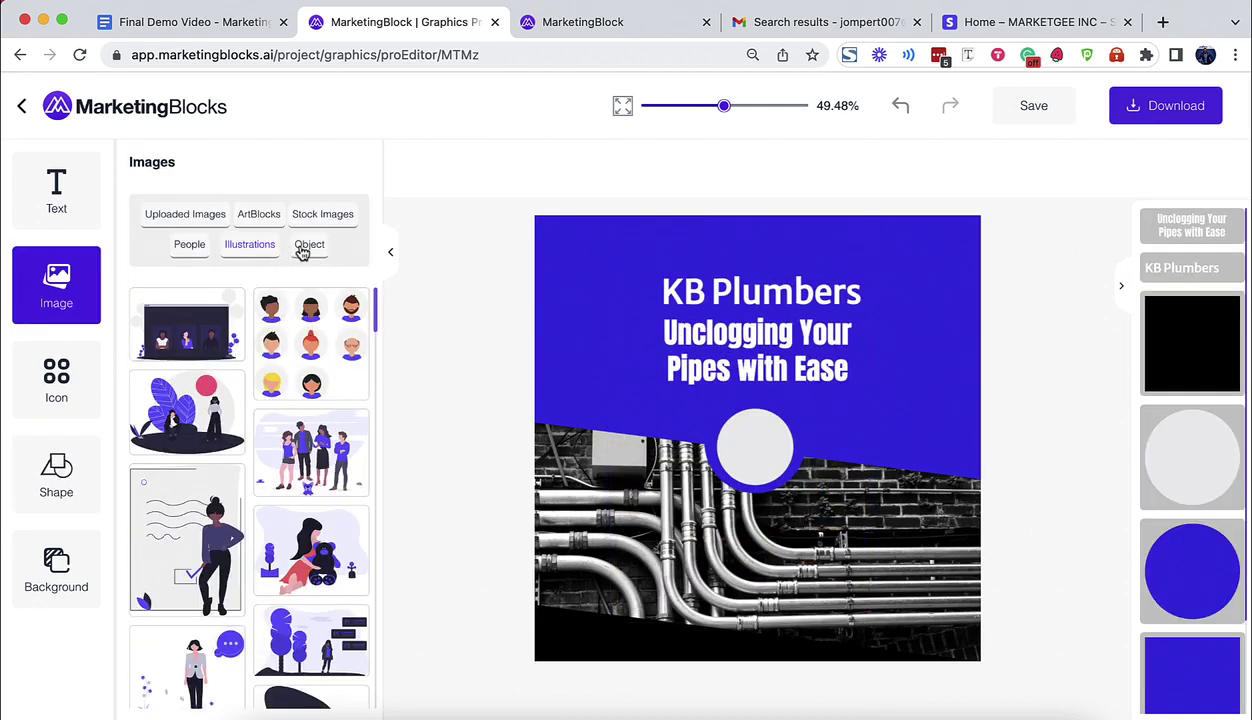
- Try a People cutout of a shouting man in a plaid shirt on the banner and remove it
click(189, 244)
click(203, 378)
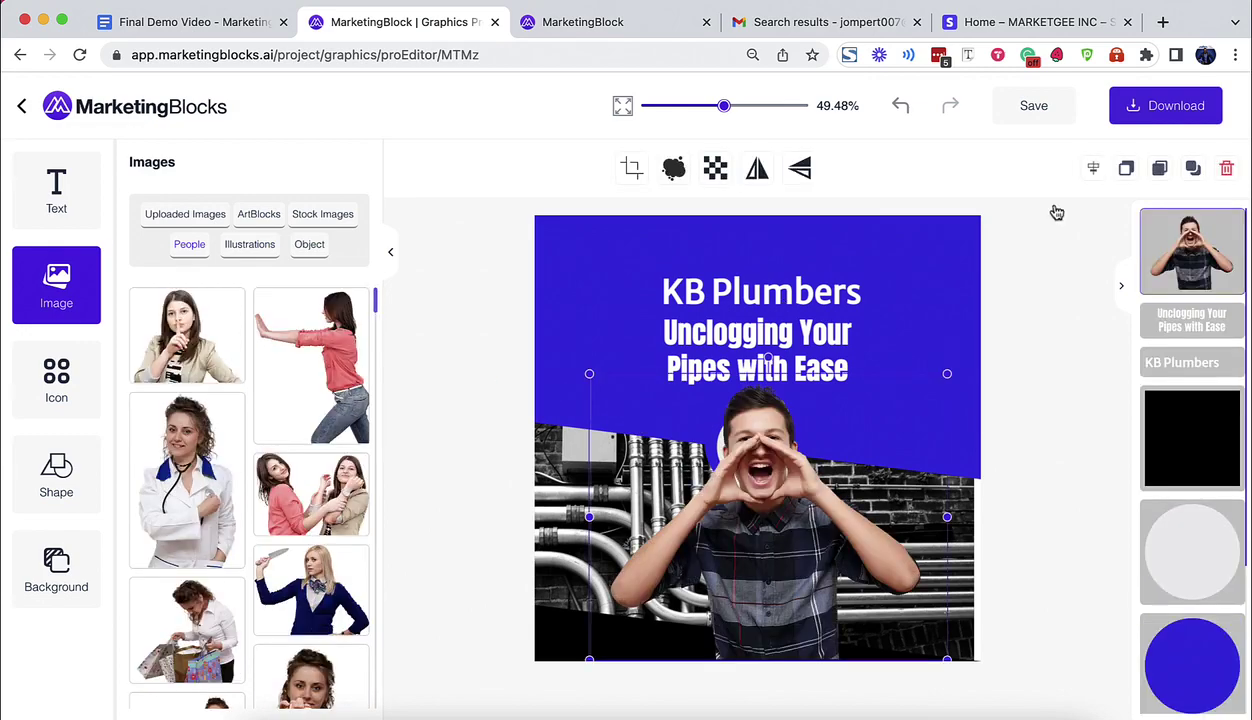
click(1225, 168)
- Give the KB Plumbers logo the layout with the icon above the name and tagline, and apply a palette with dark text
click(203, 427)
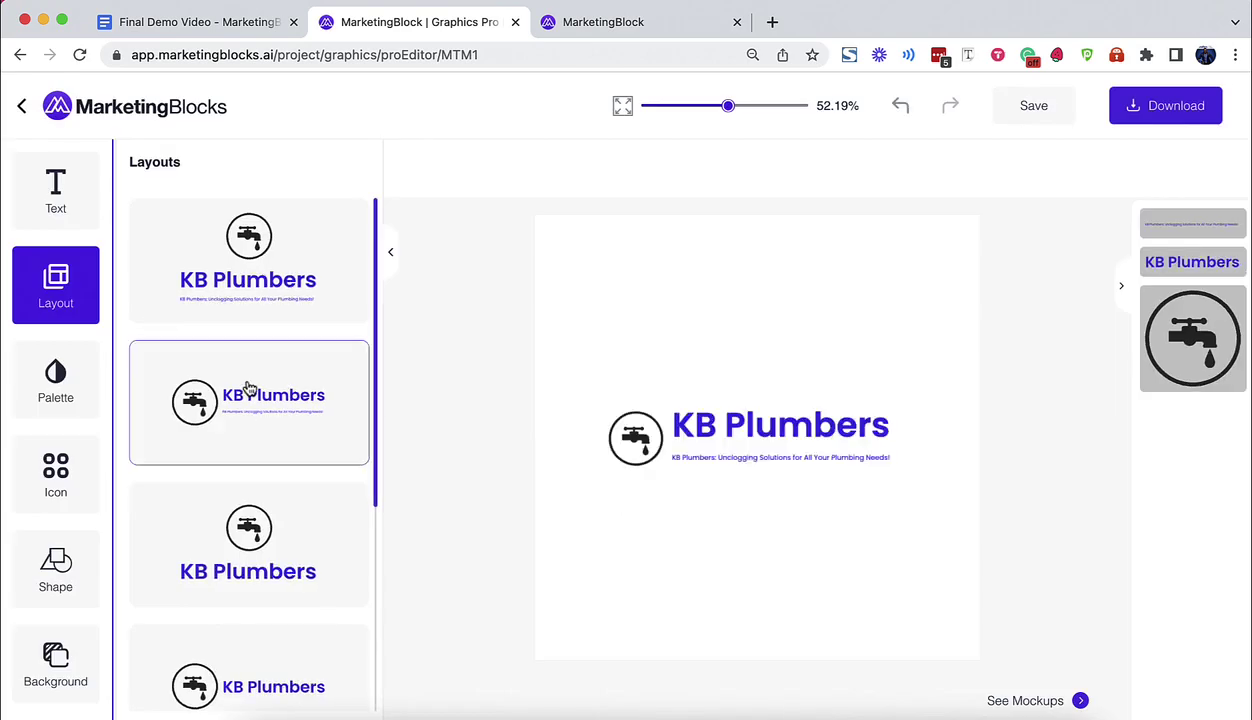
click(240, 537)
click(243, 419)
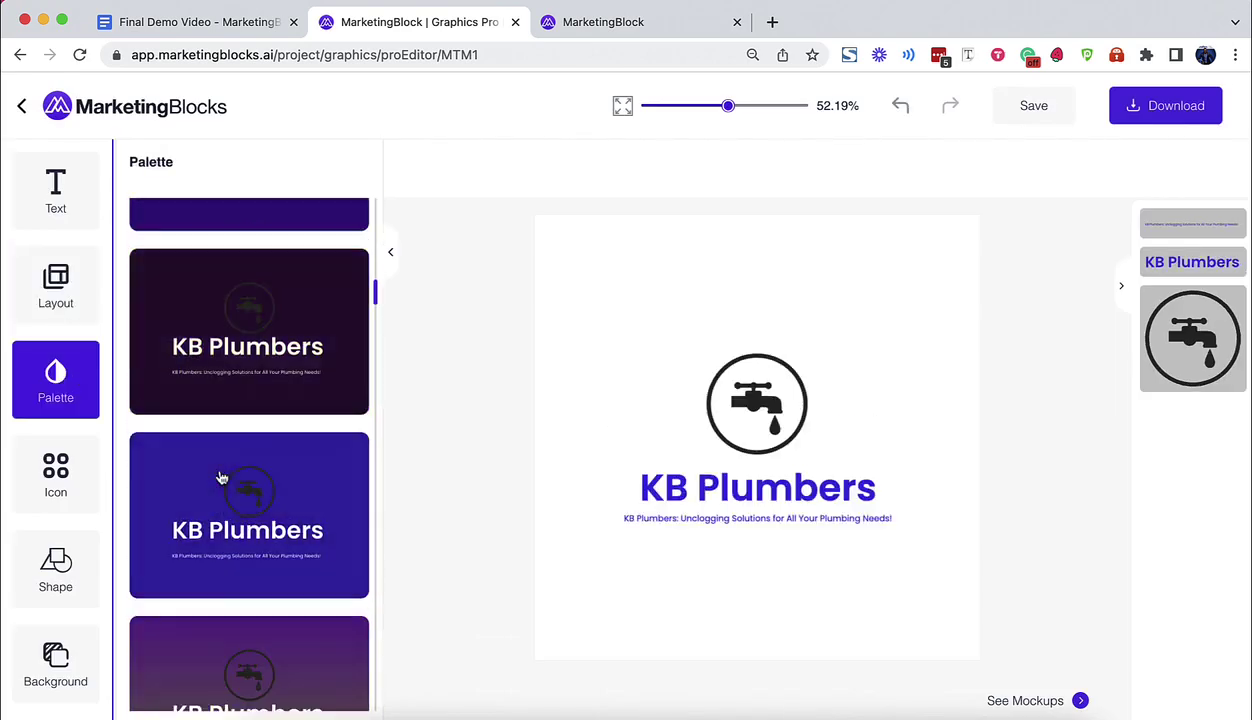
scroll(222, 478, down, 20)
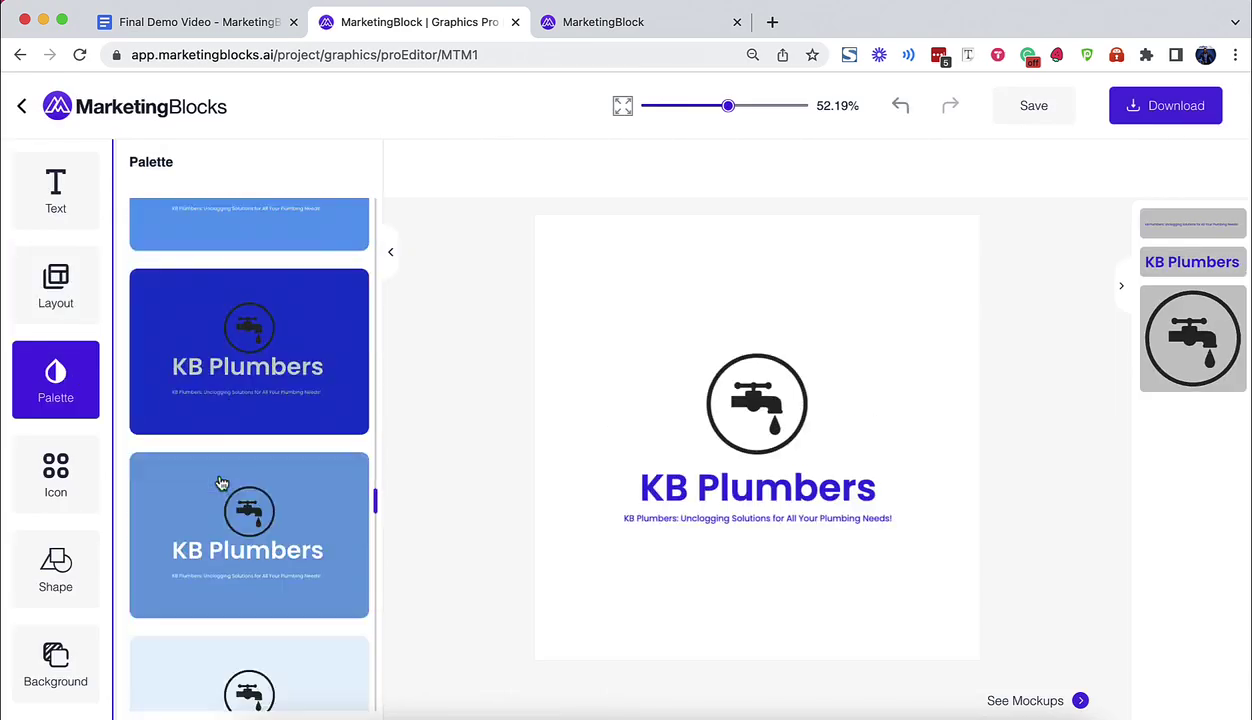
click(280, 640)
- Preview the KB Plumbers logo on the available product mockups, including the T-shirt
click(1020, 700)
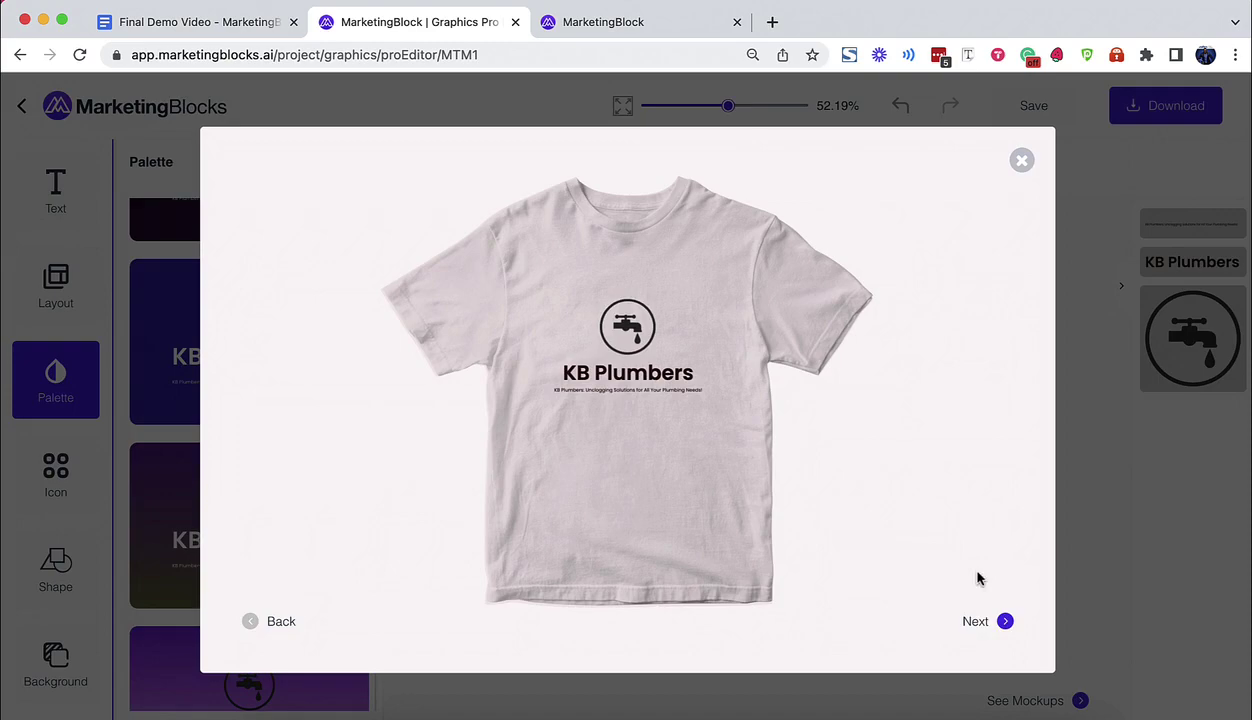
click(988, 623)
click(992, 626)
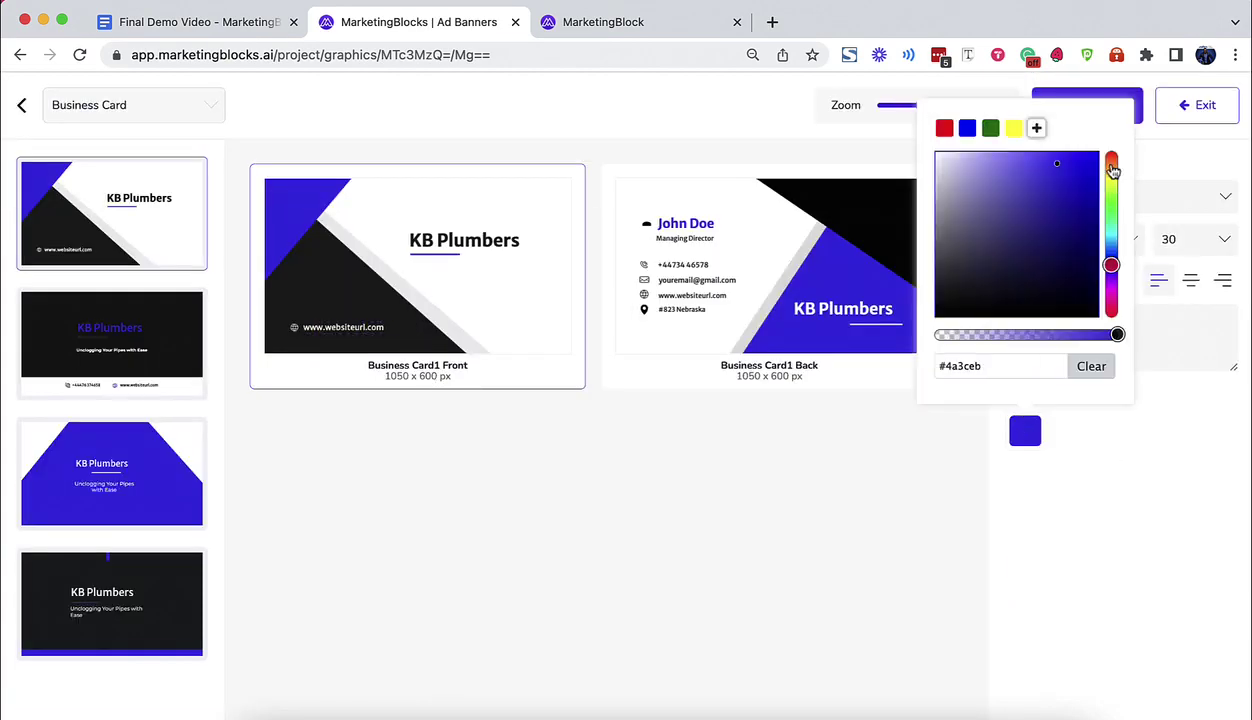
- Try other main colors on the business card set and open the Business Card1 design in the pro editor
drag(1111, 205, 1108, 258)
click(299, 372)
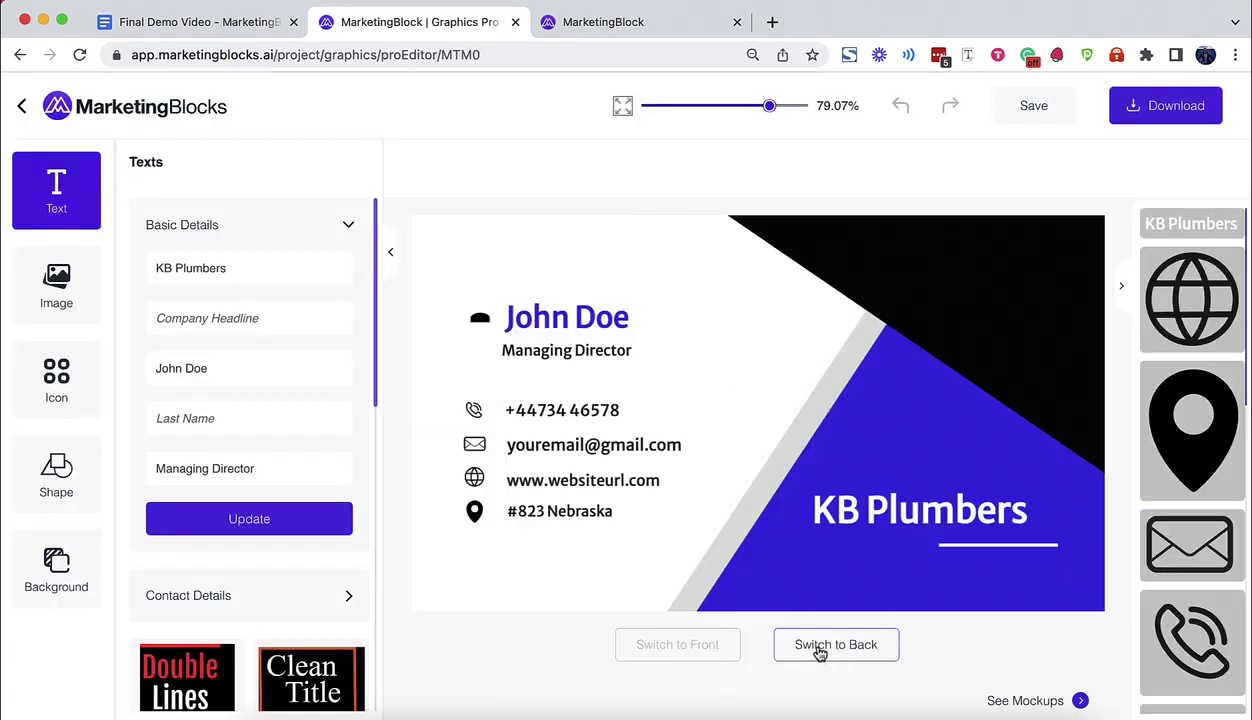
click(615, 479)
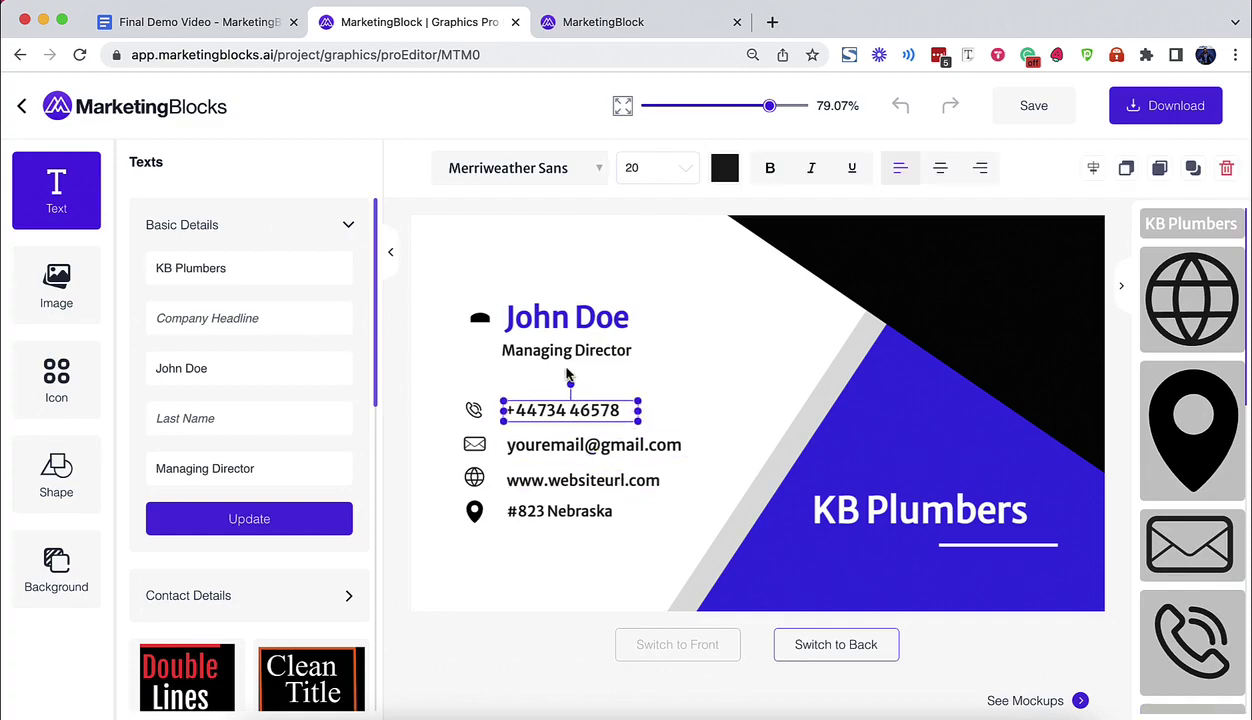
click(847, 551)
- Preview the front and back of the business card in its mockups
click(1008, 690)
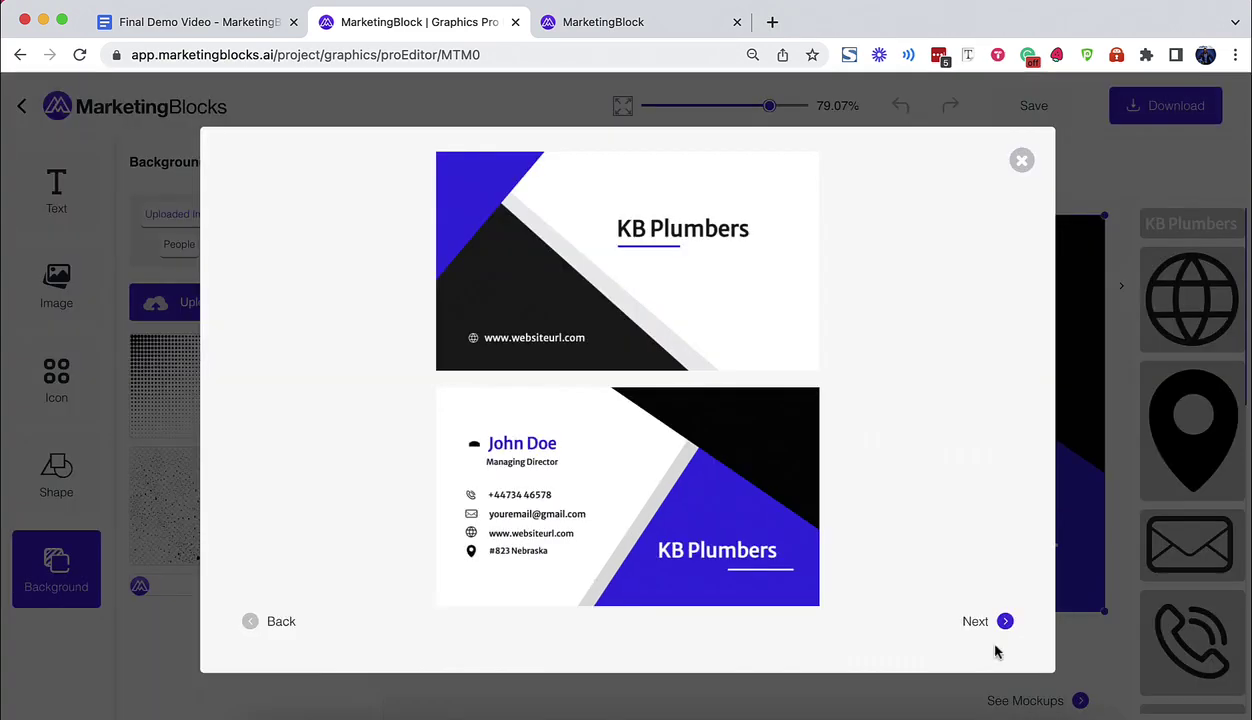
click(1001, 620)
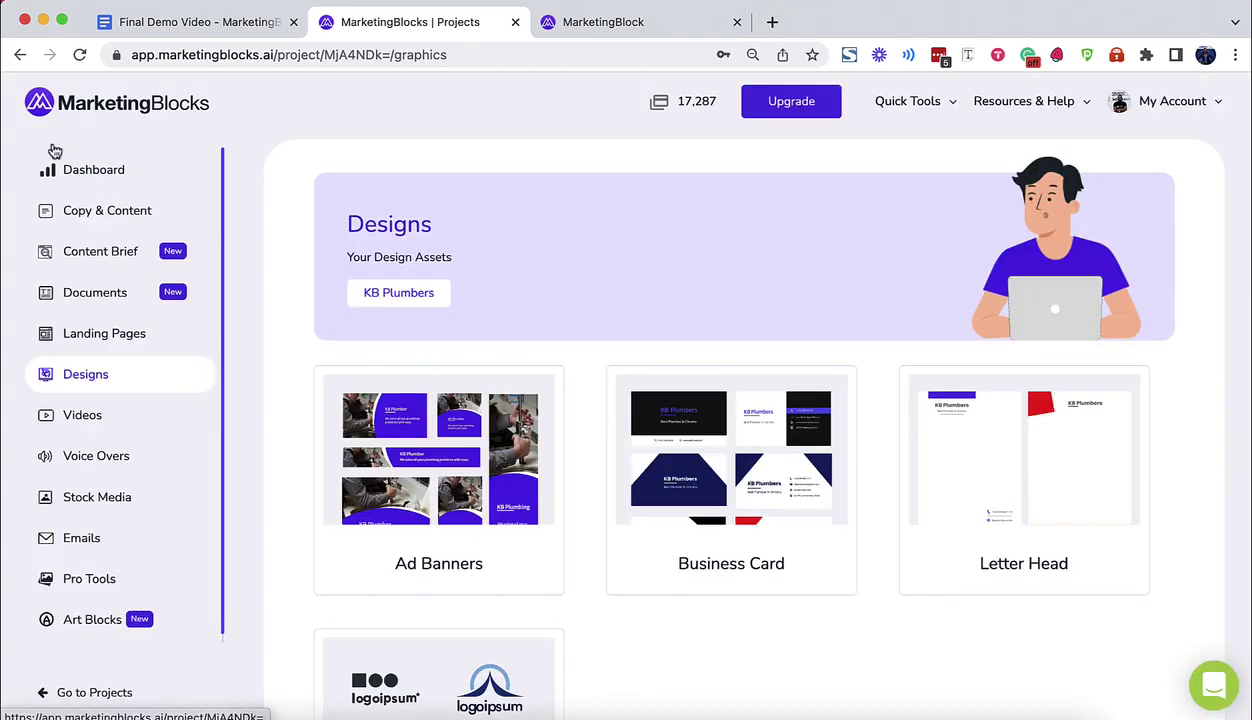
- Create a landing page titled page1 using the "Our Technicians are committed" template
click(104, 333)
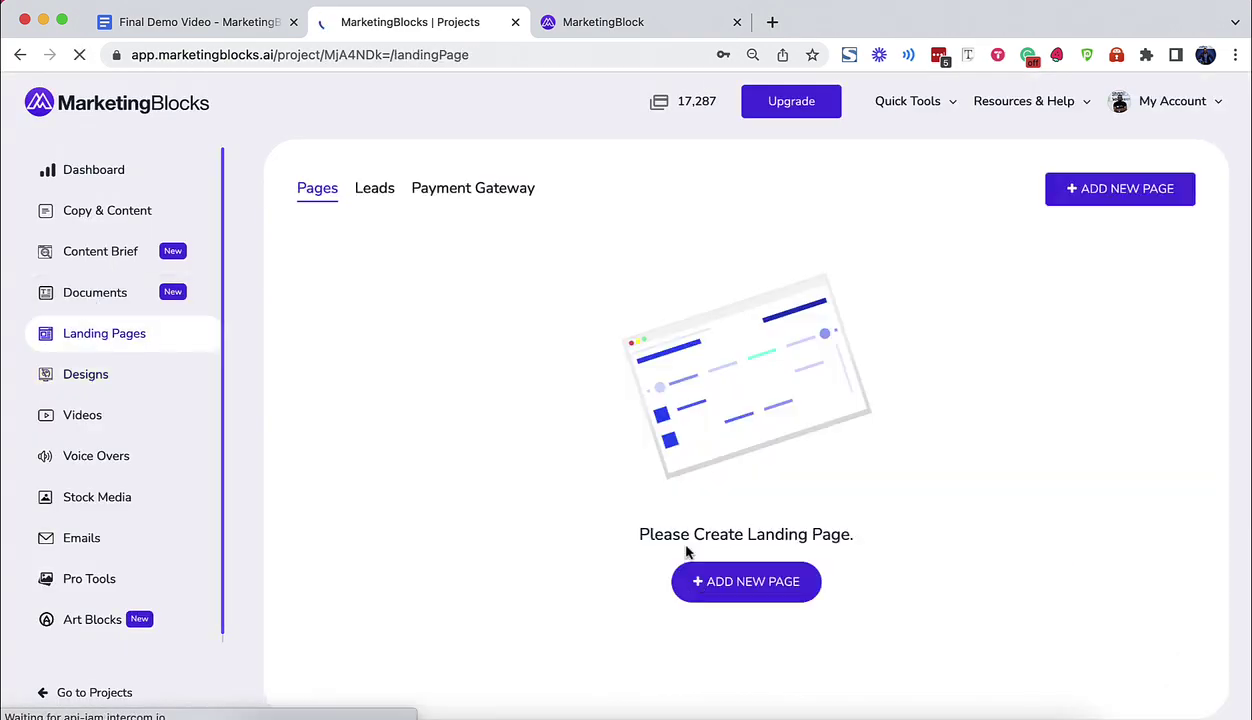
click(707, 583)
text(page1)
click(806, 467)
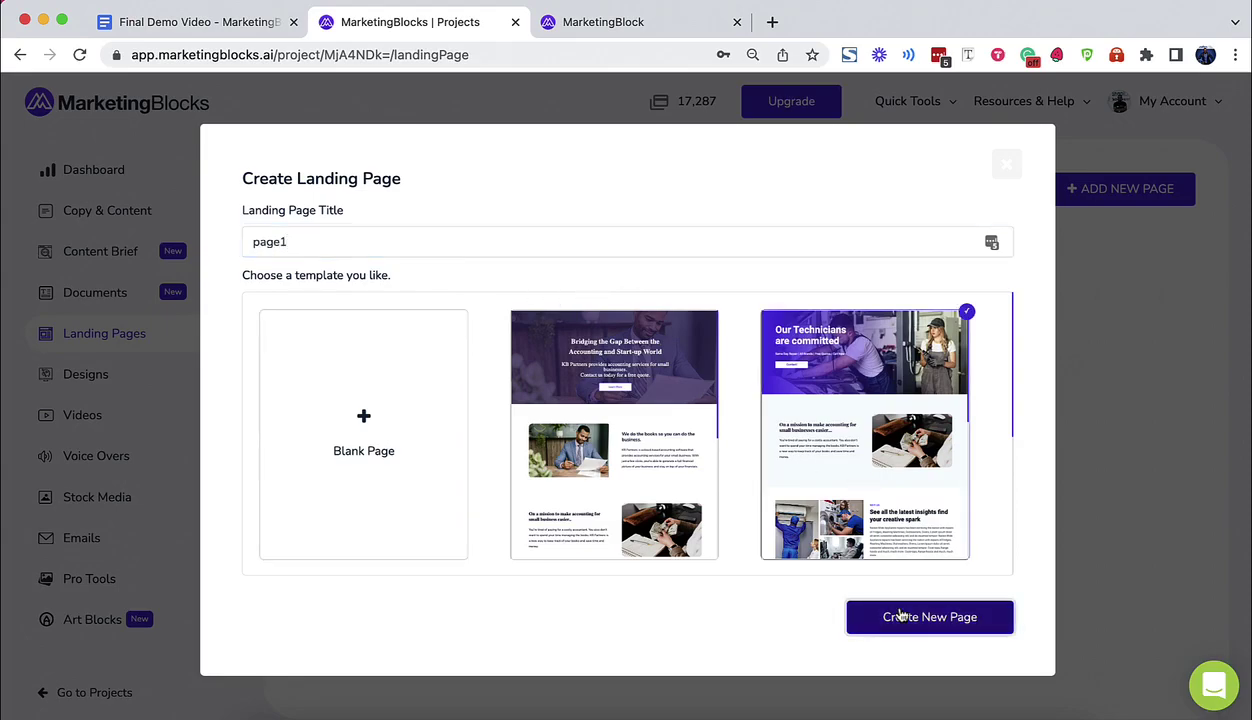
click(894, 616)
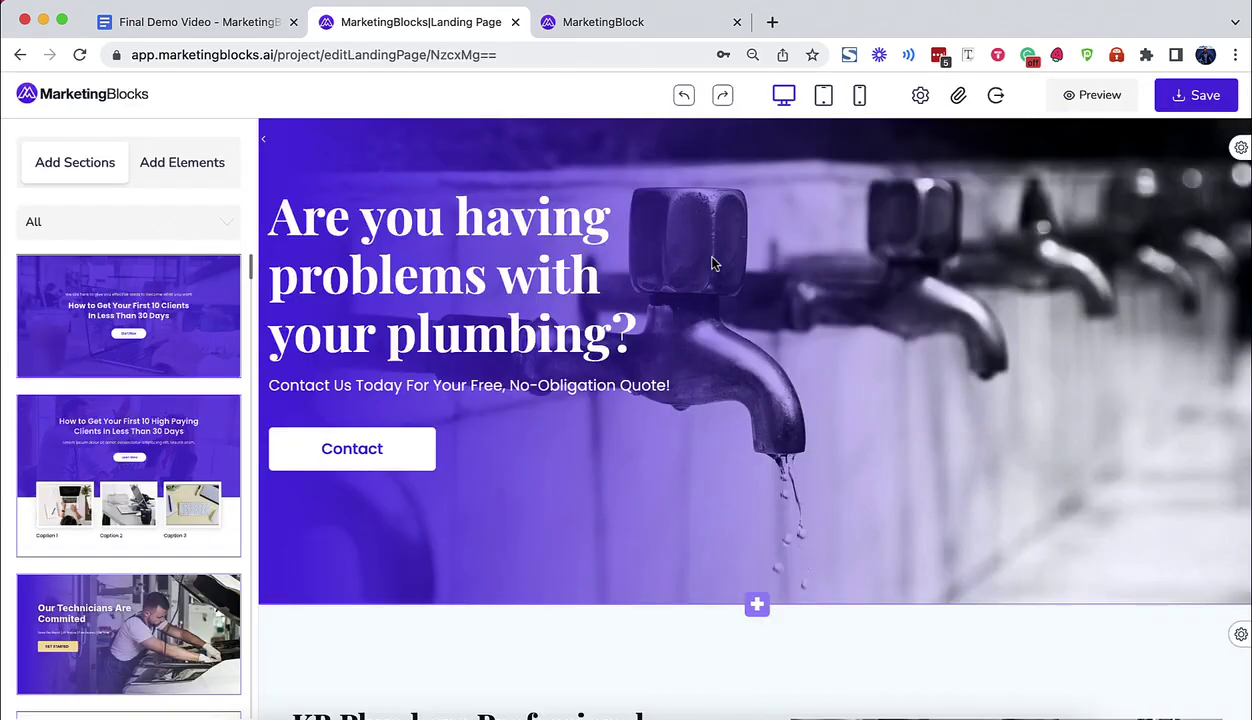
- Rewrite the paragraph of the Why Us section with AI-generated copy in English
scroll(712, 263, down, 15)
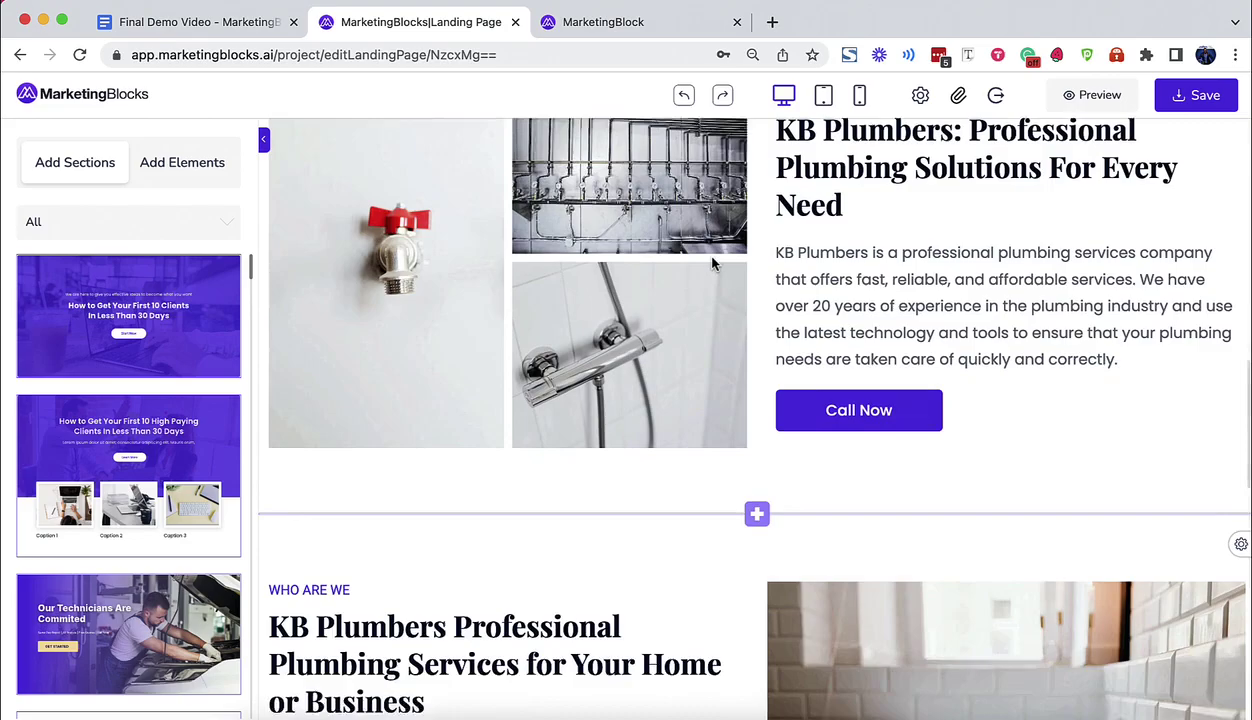
scroll(712, 263, down, 5)
scroll(712, 263, up, 15)
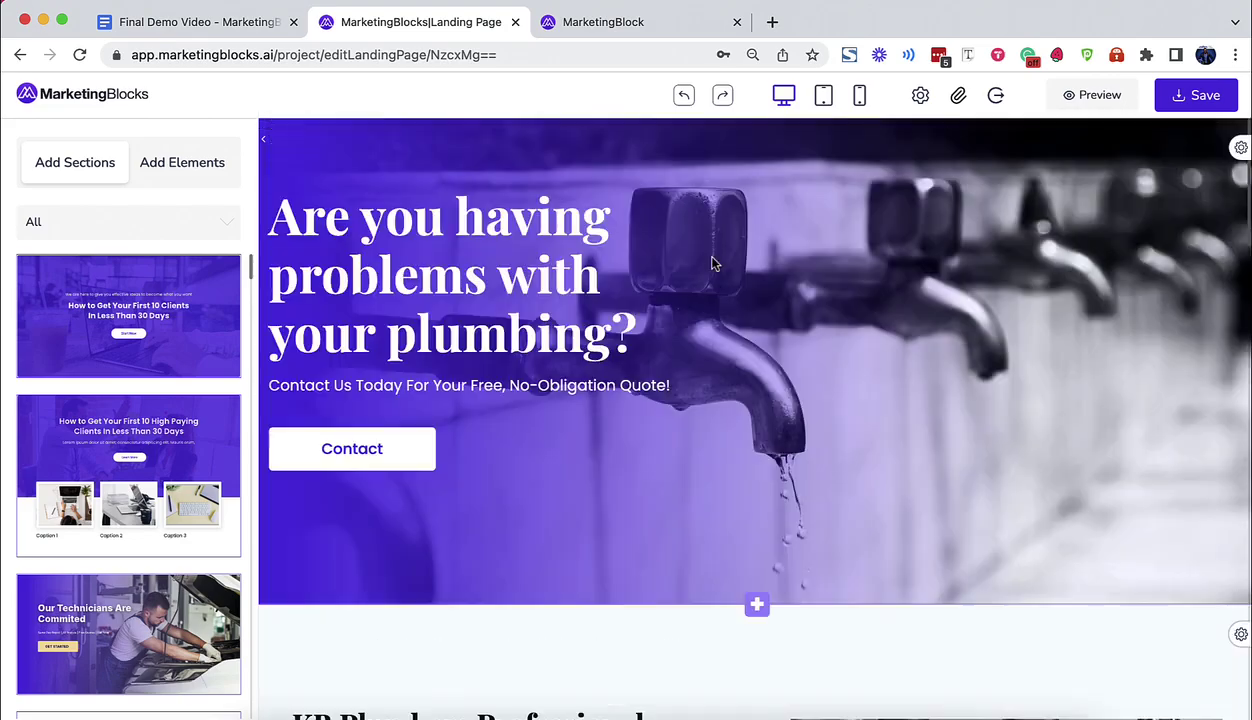
click(580, 372)
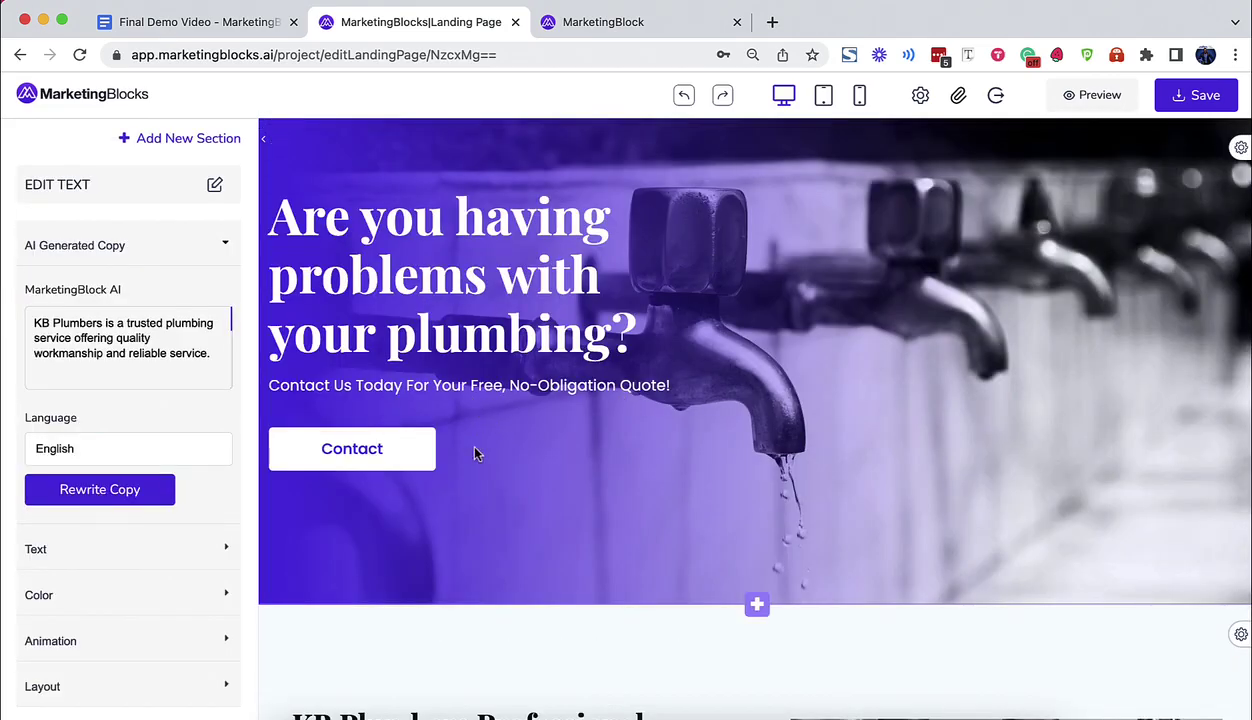
scroll(478, 470, down, 5)
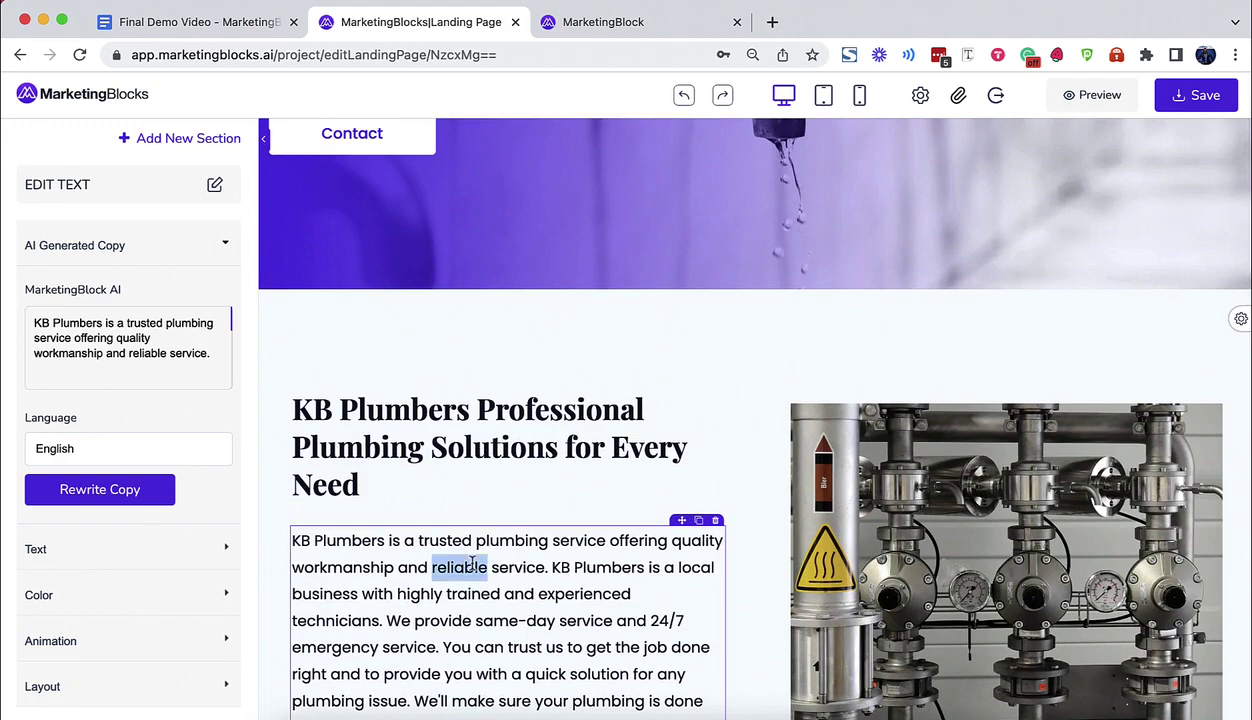
scroll(472, 563, down, 7)
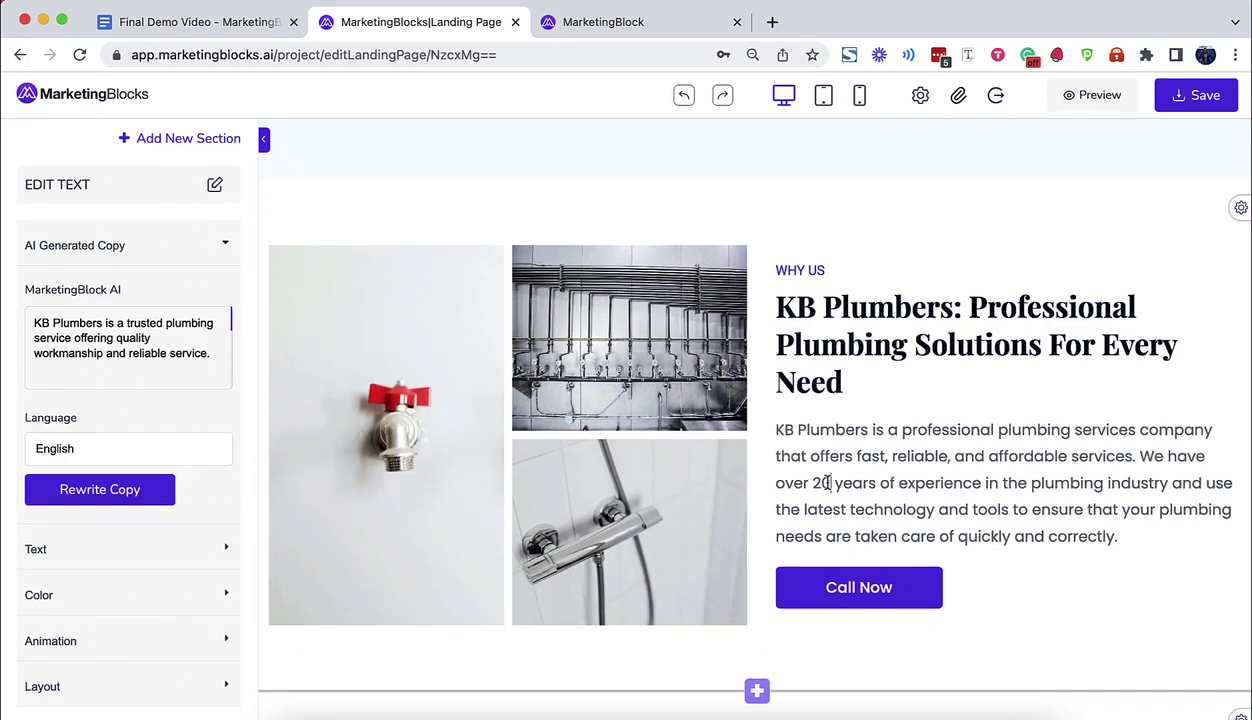
click(829, 483)
click(96, 492)
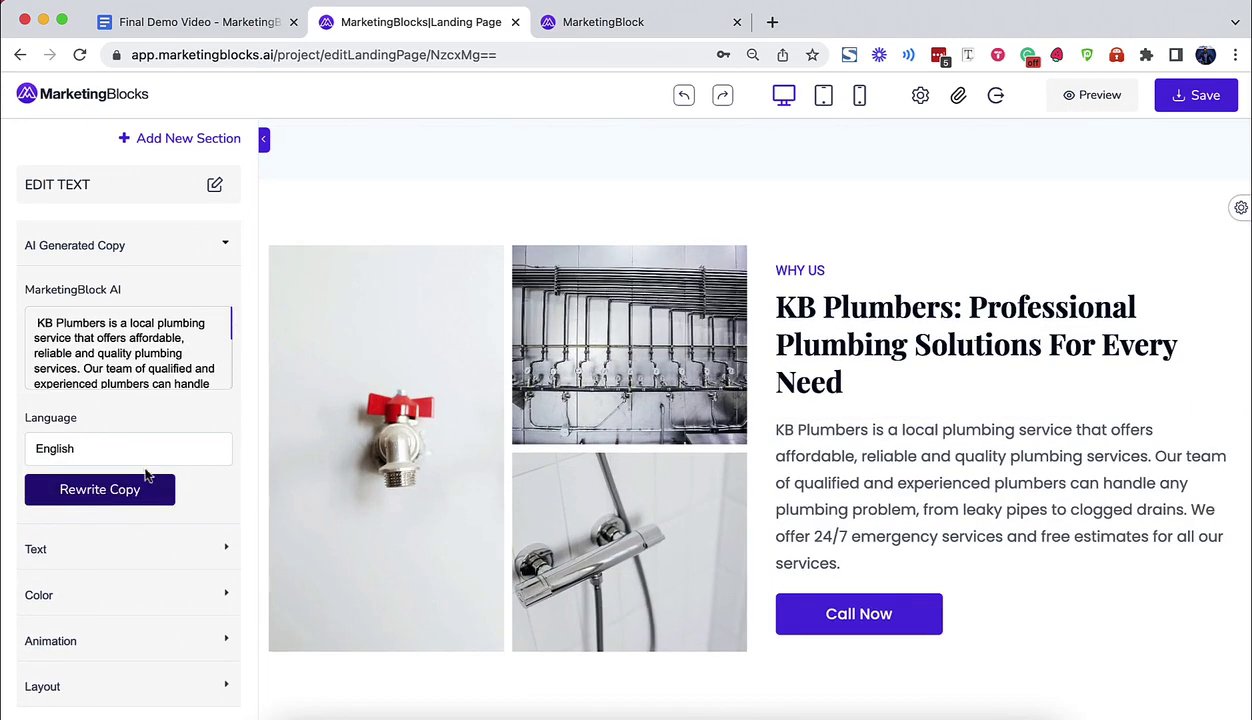
- Inspect the Why Us images and review the landing page sections from the hero down to the testimonials
click(616, 440)
click(616, 480)
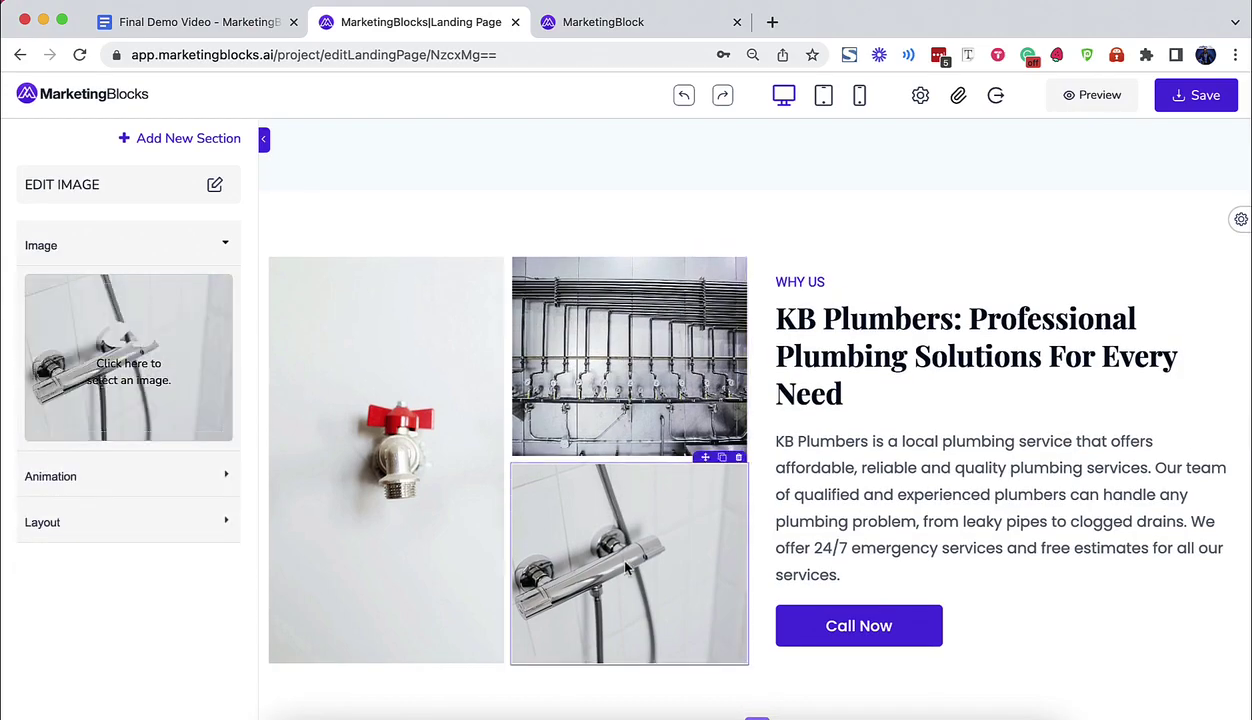
scroll(707, 421, up, 5)
click(707, 421)
scroll(709, 416, down, 6)
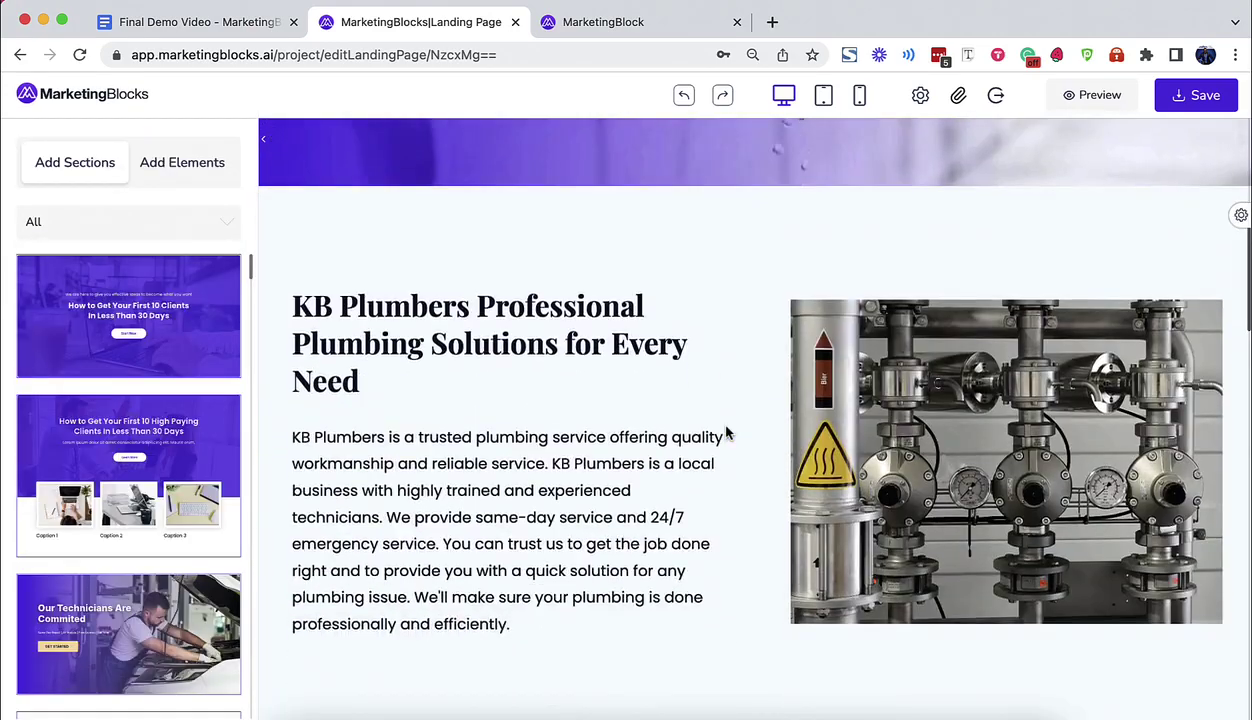
scroll(727, 432, down, 15)
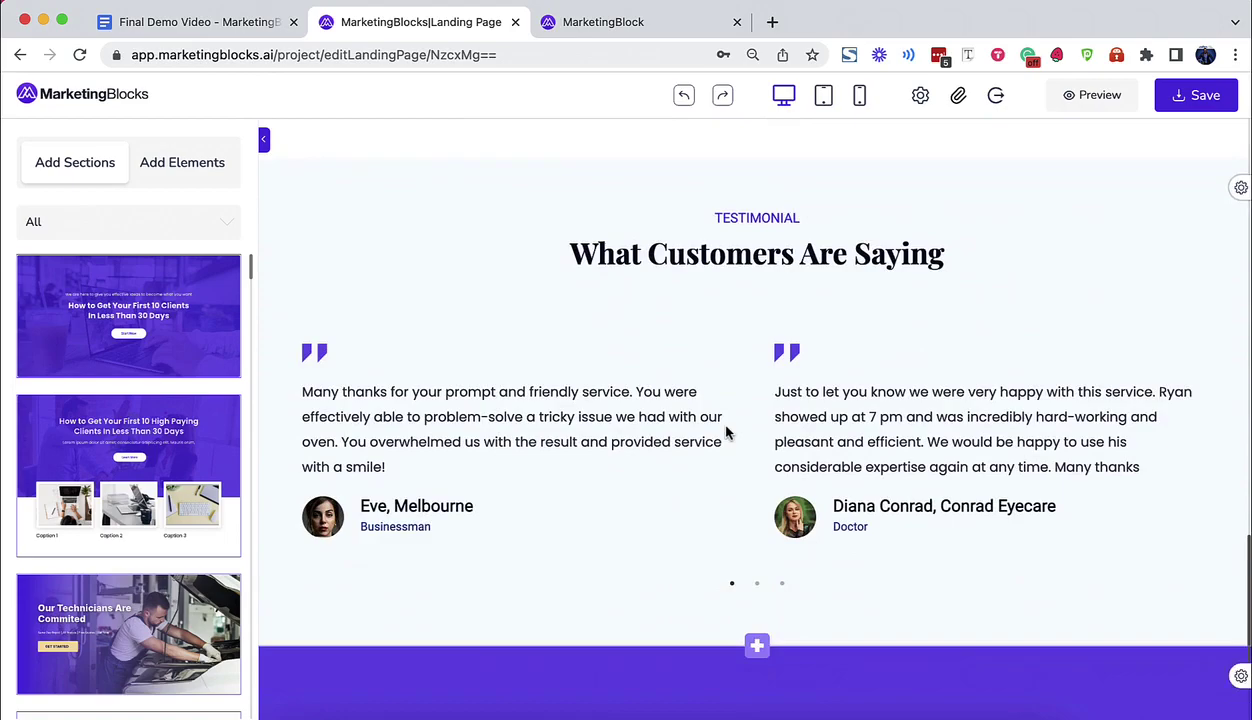
scroll(727, 427, up, 15)
- Filter the section templates to Call To Action and insert the plain boxed one with a Start Now button directly below the hero
scroll(200, 400, down, 10)
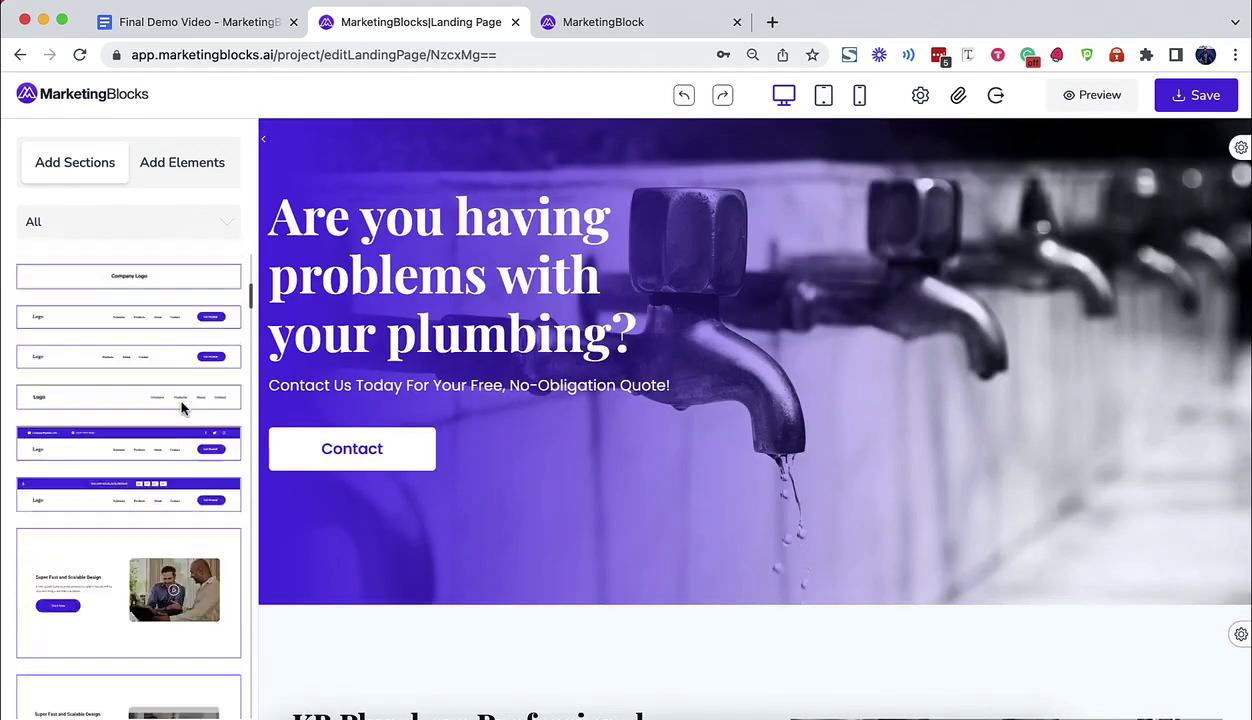
scroll(182, 407, down, 10)
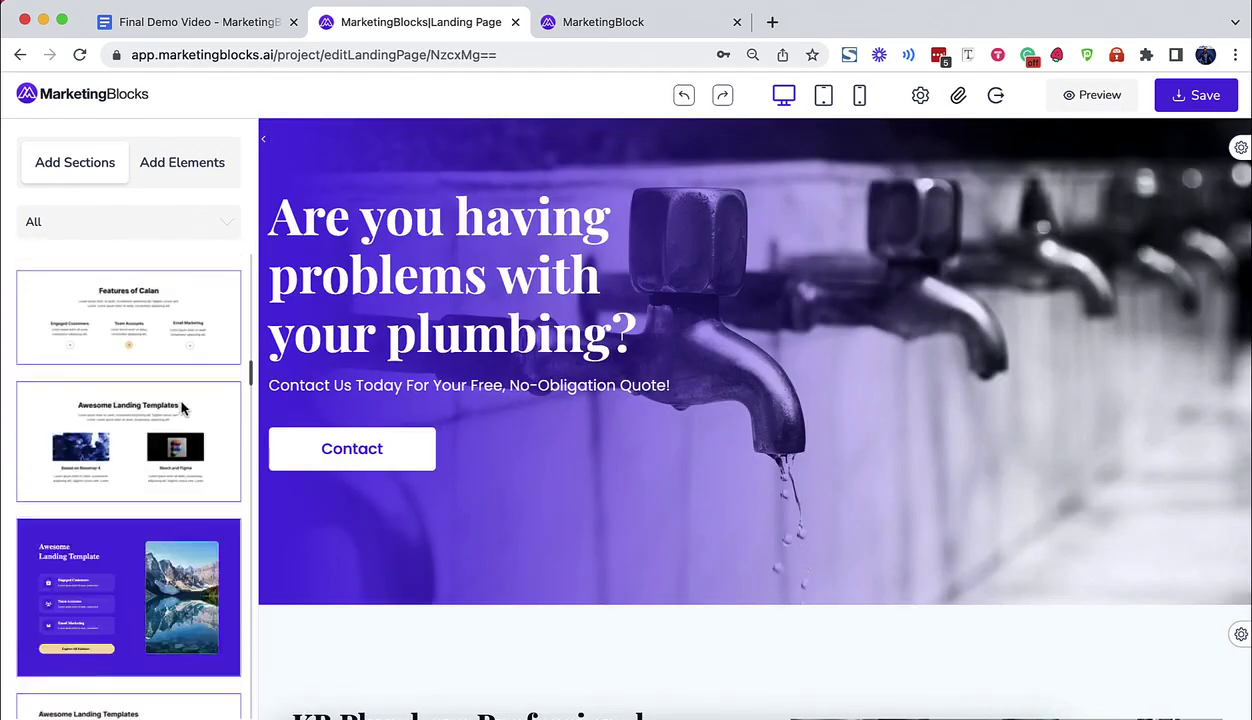
scroll(182, 407, down, 10)
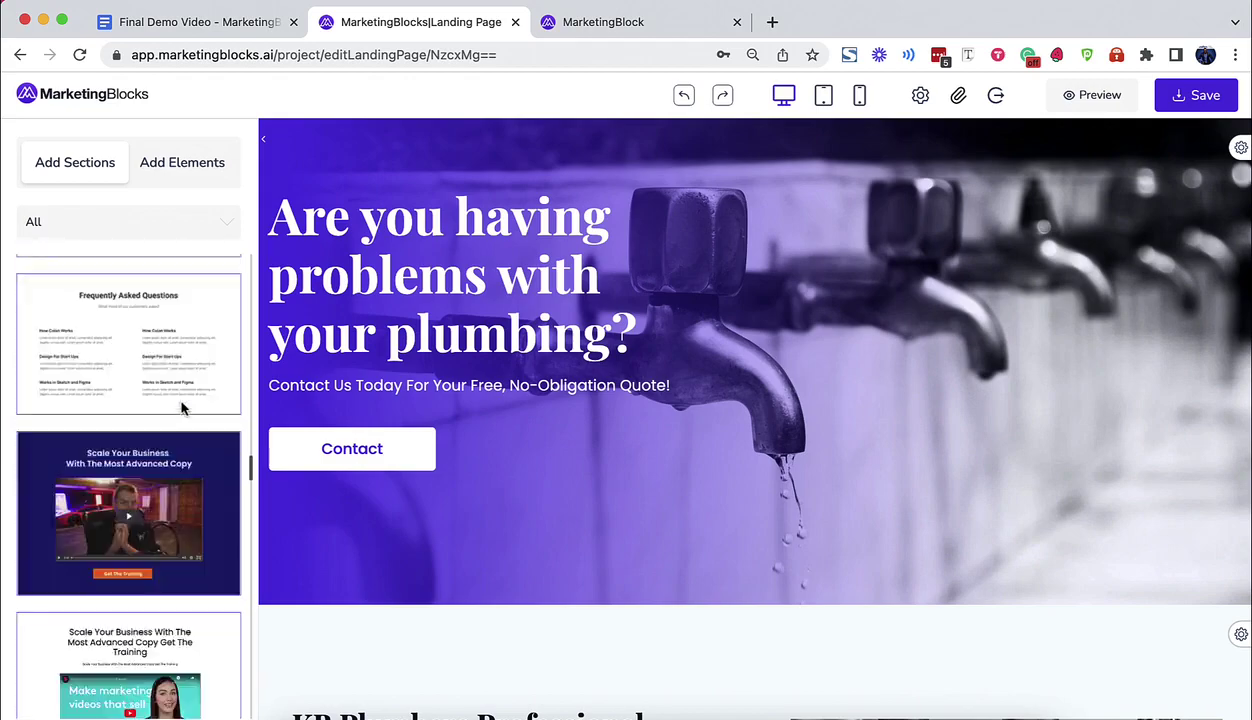
scroll(182, 407, down, 10)
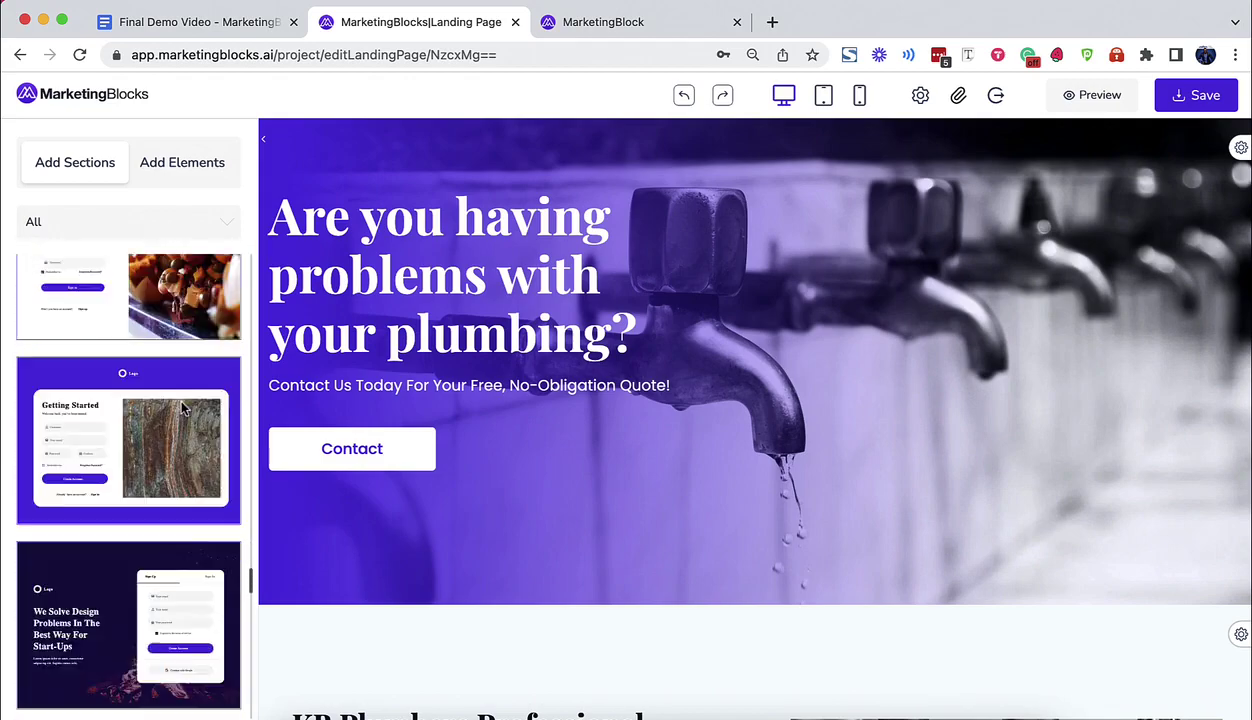
scroll(182, 407, down, 10)
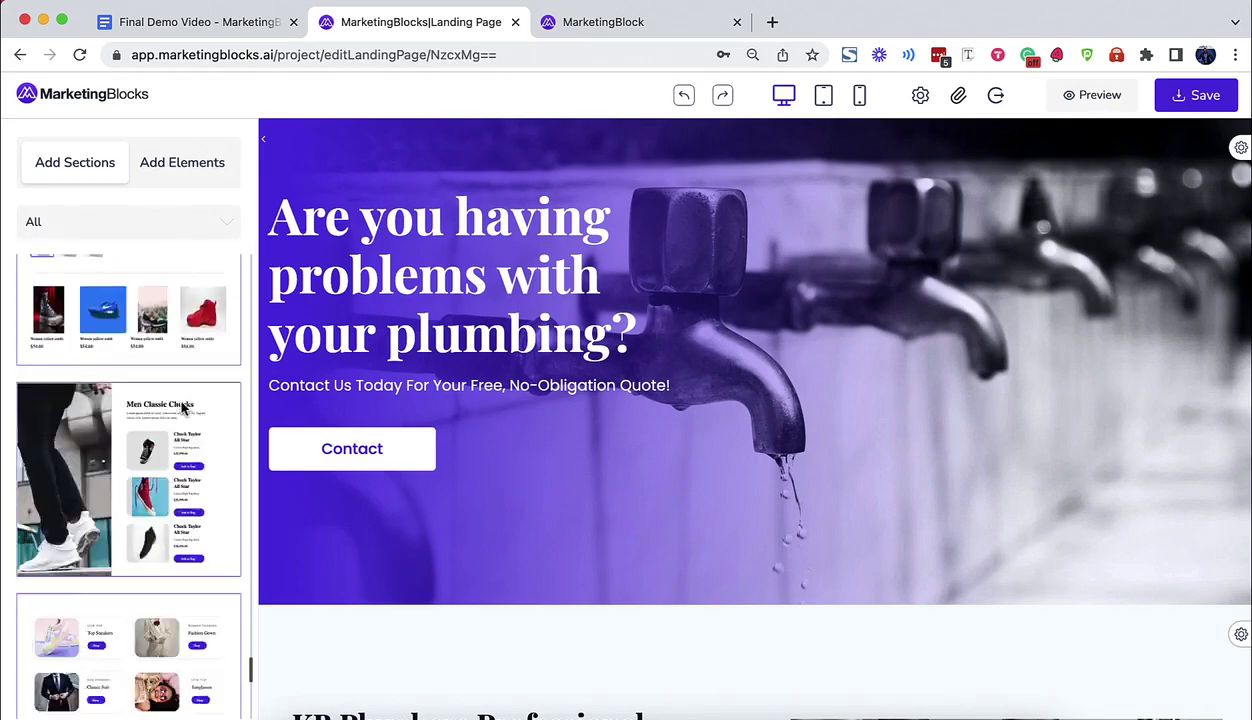
click(122, 226)
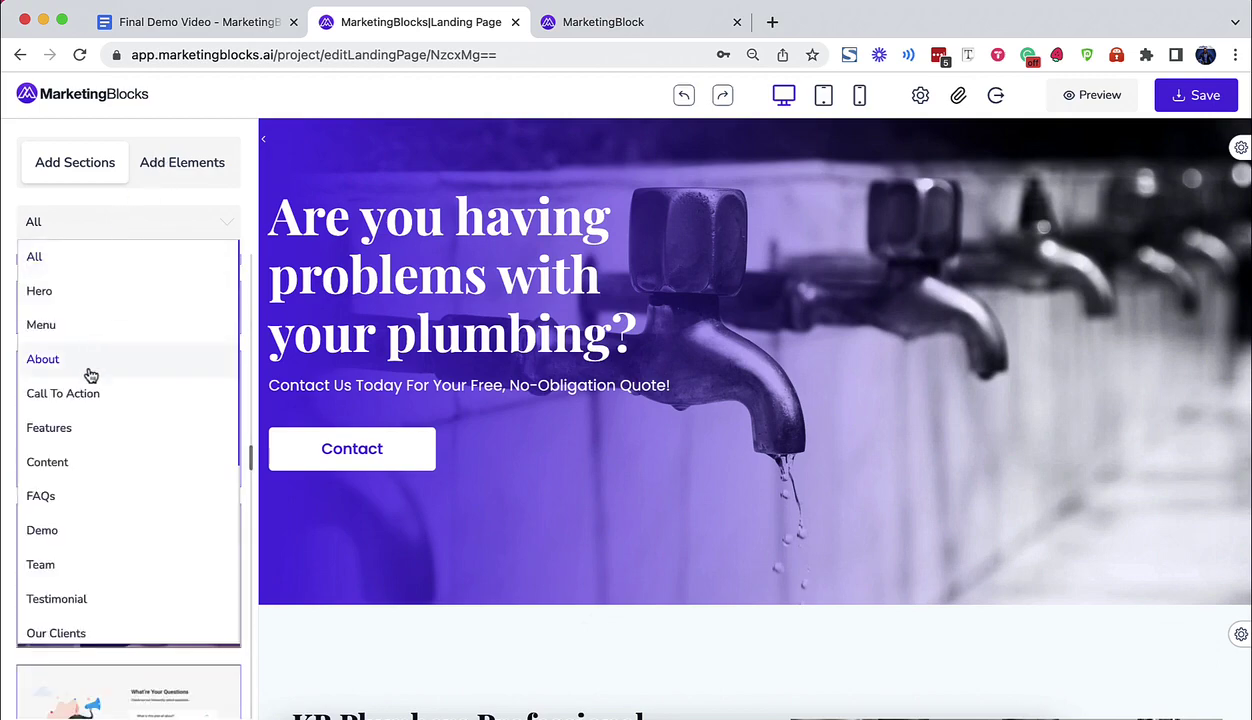
click(90, 394)
drag(127, 380, 467, 646)
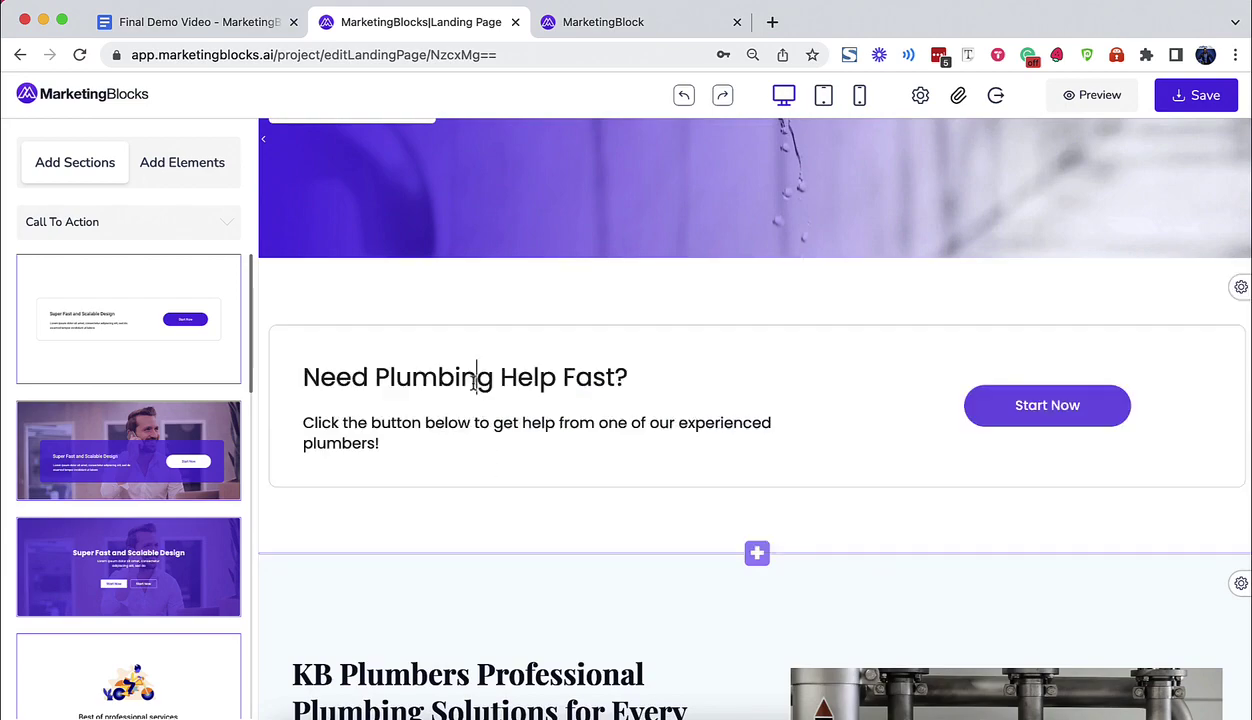
click(432, 436)
click(509, 480)
scroll(512, 500, down, 3)
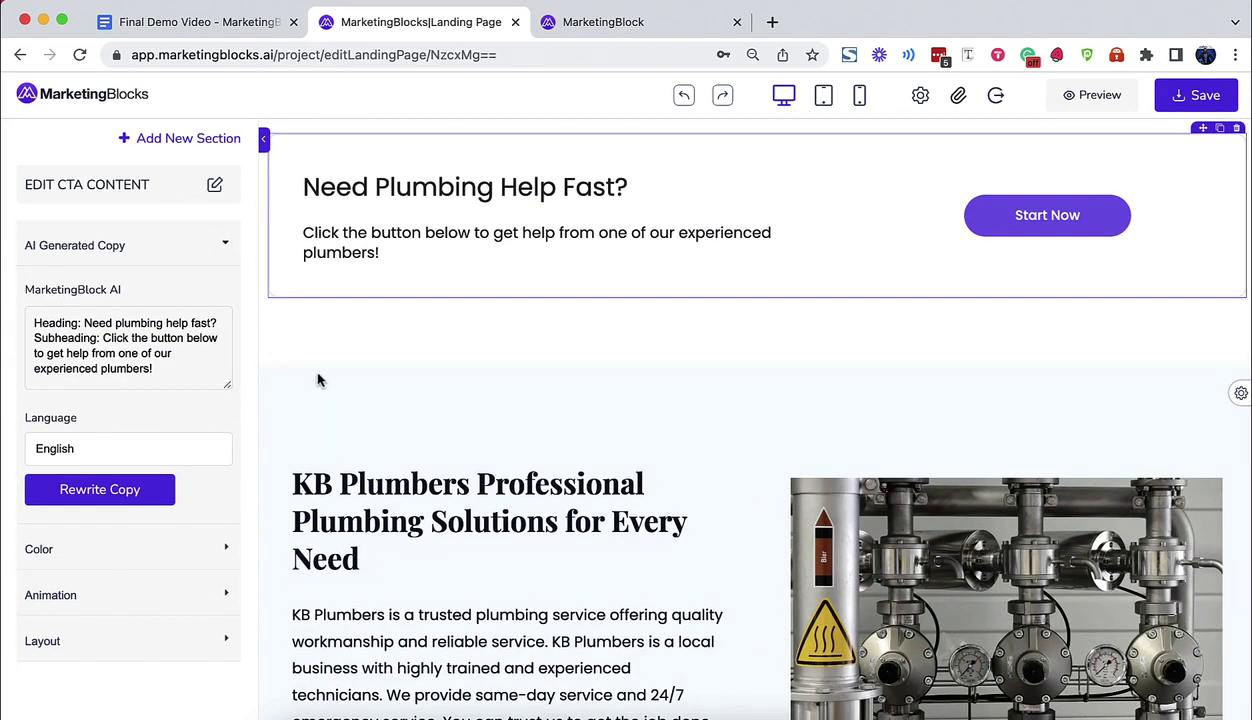
- Insert another Call To Action section, the one with a photo background, above the Why Us section
click(168, 142)
scroll(126, 320, down, 3)
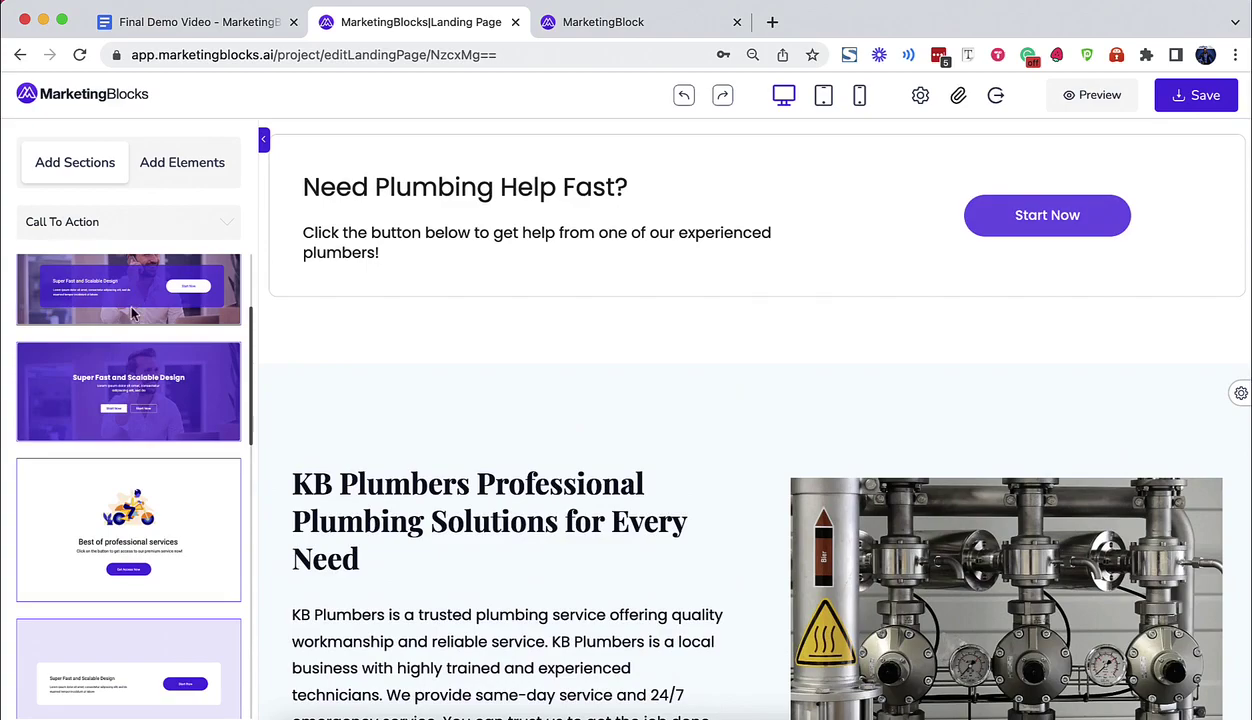
drag(131, 314, 366, 485)
mouse_move(704, 712)
mouse_down()
mouse_move(660, 597)
mouse_move(612, 590)
mouse_up()
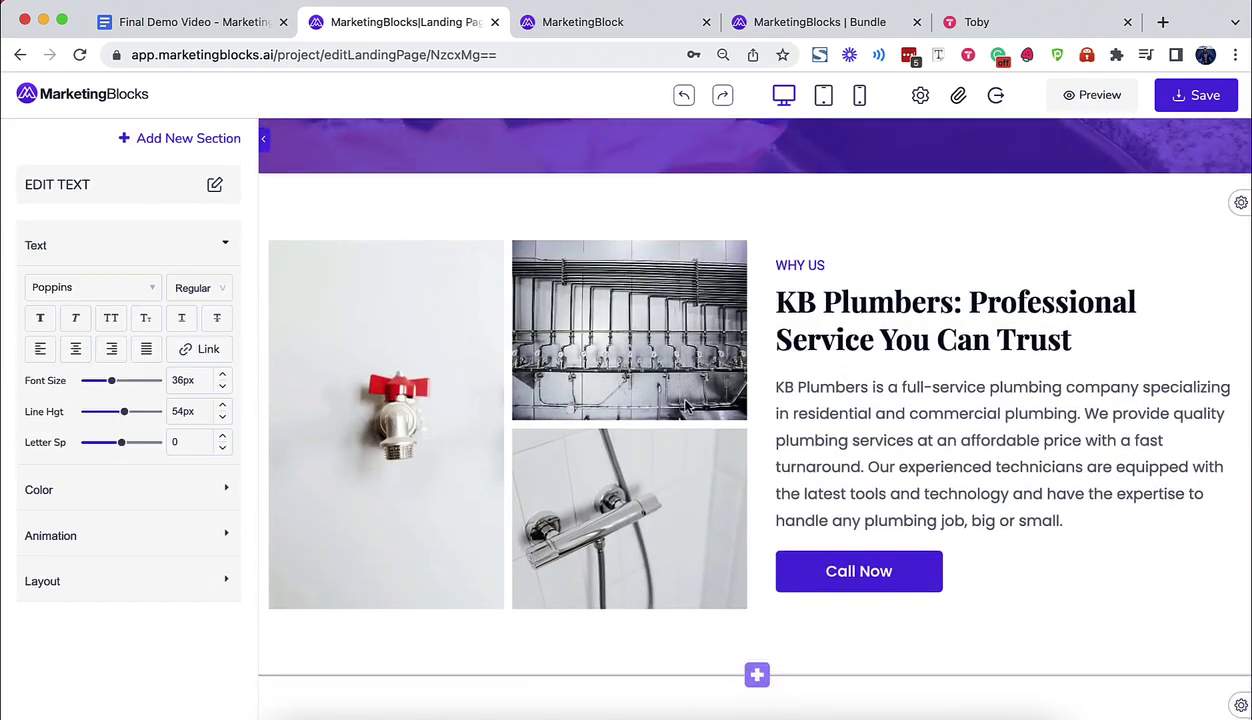
- Rewrite the Why Us heading with AI and shorten it to "We fix leaks, clogs & other plumbing problems."
click(818, 303)
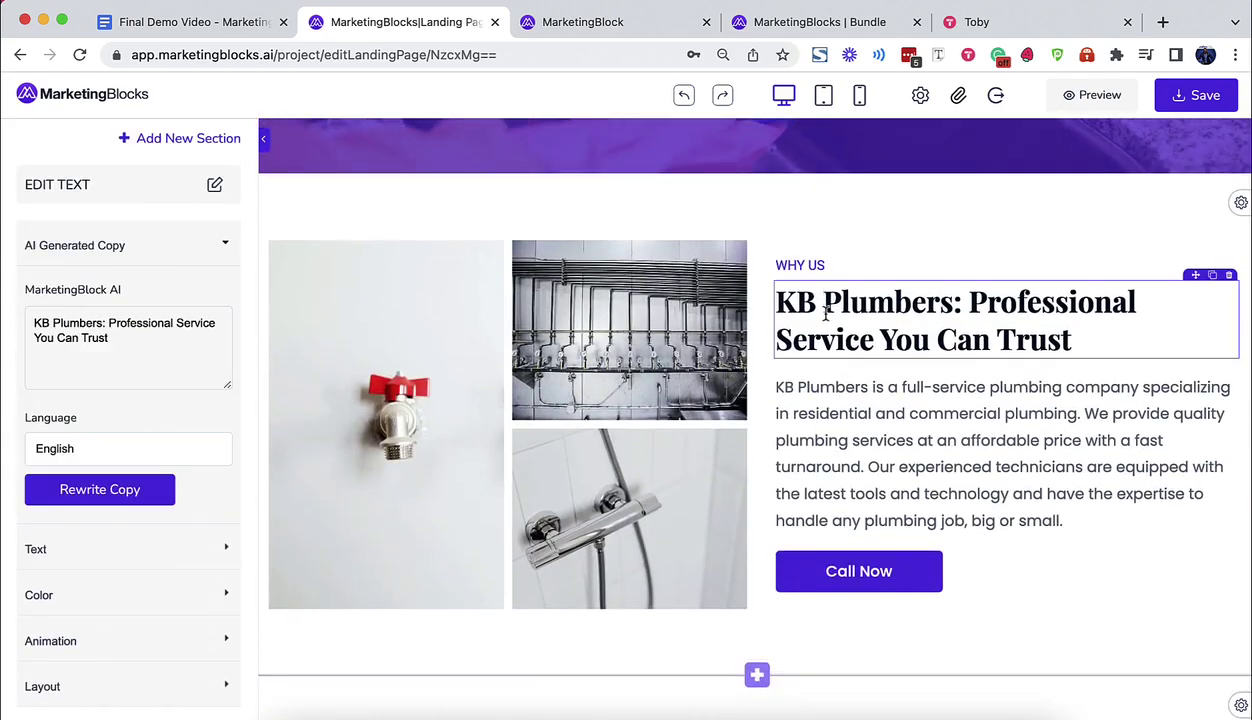
click(108, 487)
click(121, 492)
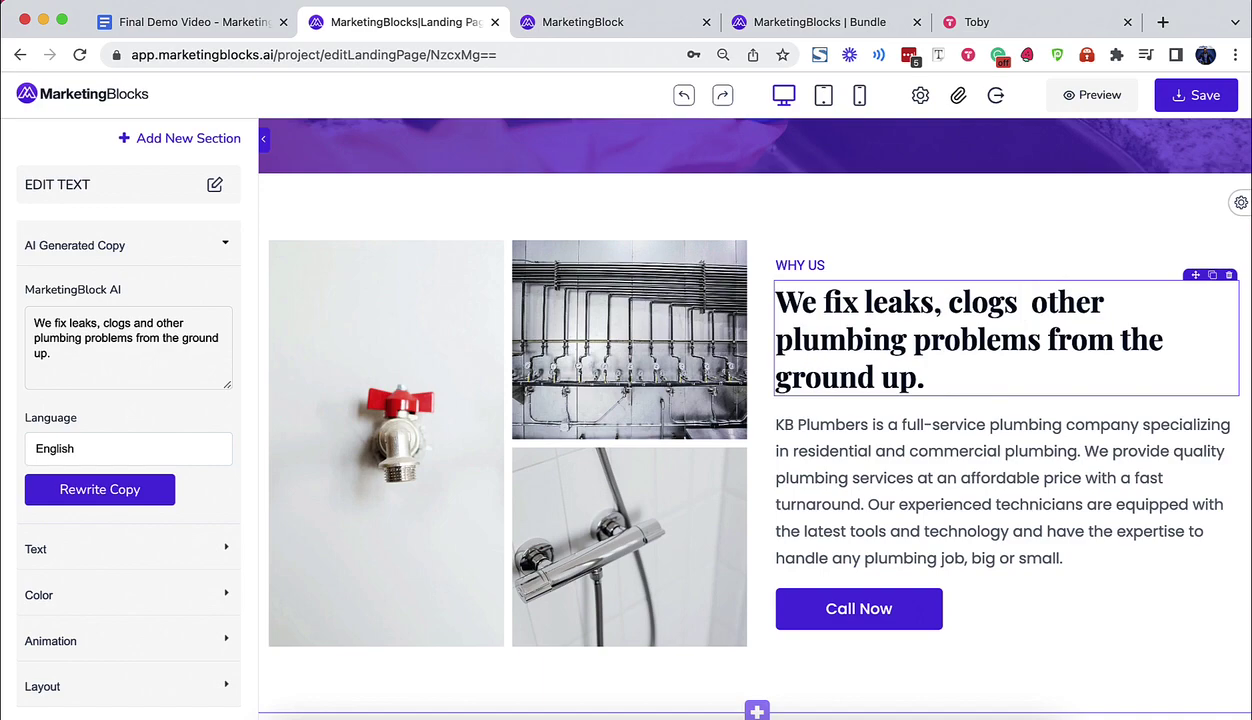
key(shift+super+Down)
key(BackSpace)
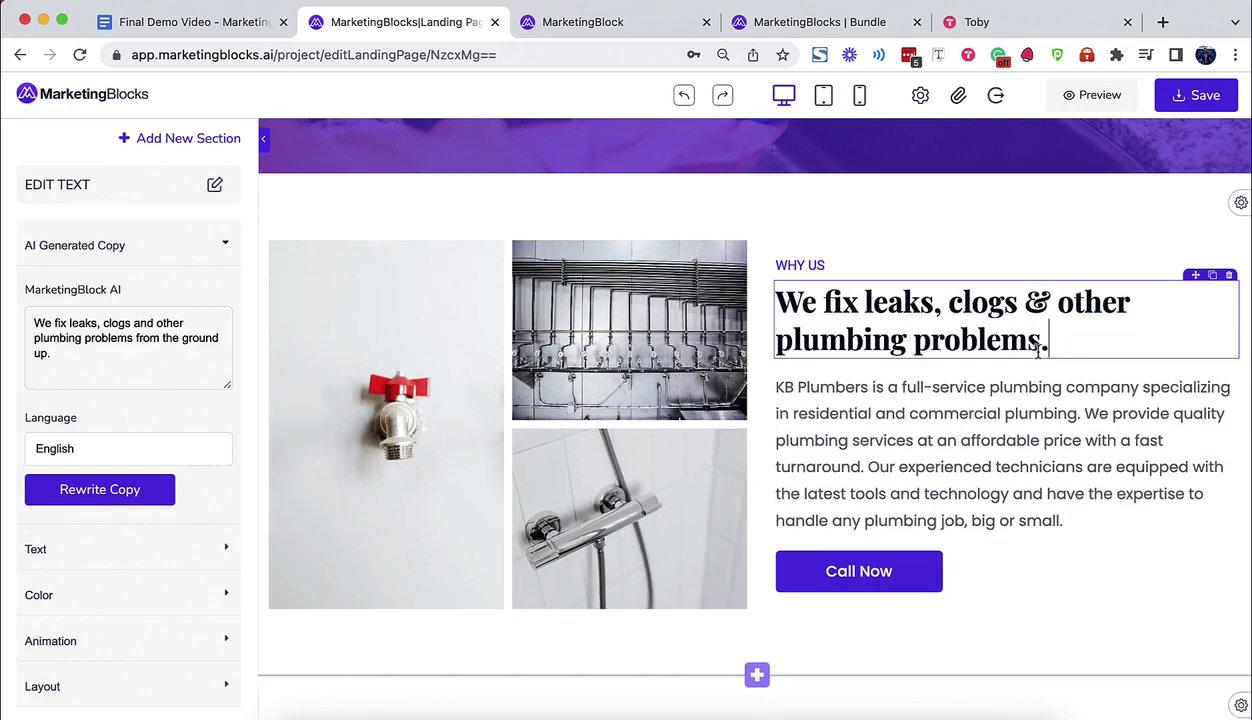
- Look through the text and color settings of the Why Us heading
triple_click(1038, 346)
click(112, 549)
click(76, 534)
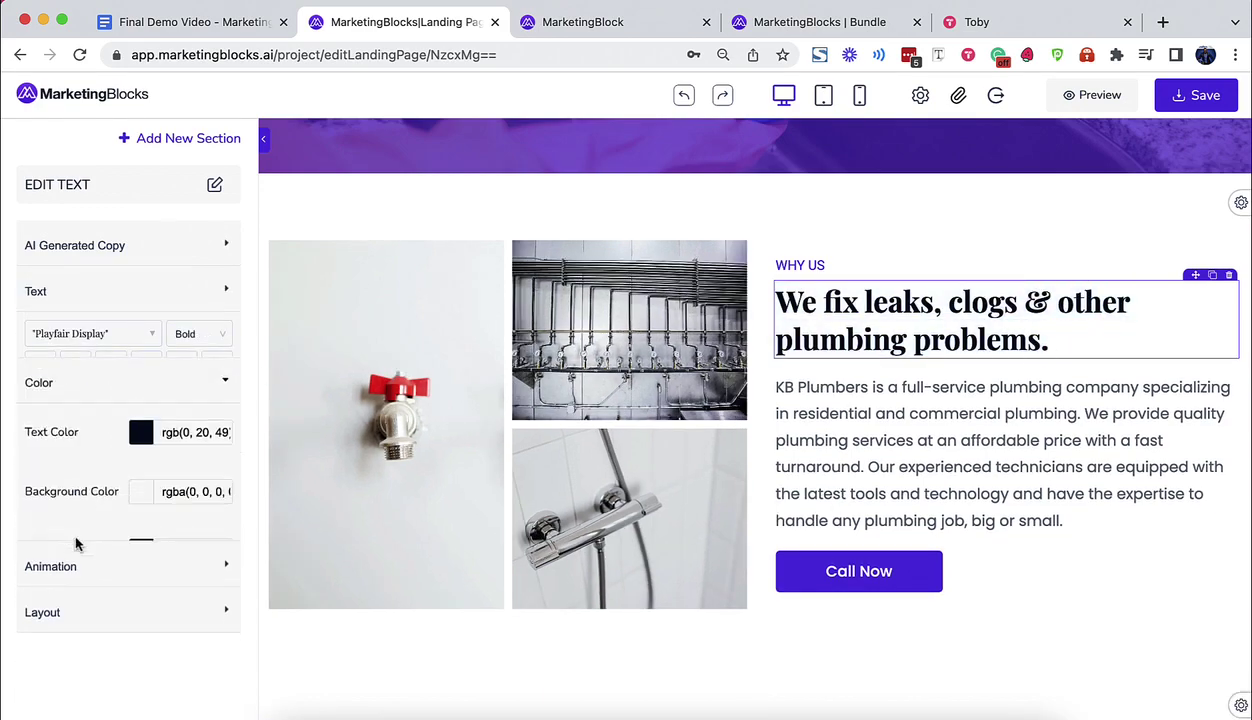
click(140, 393)
click(322, 278)
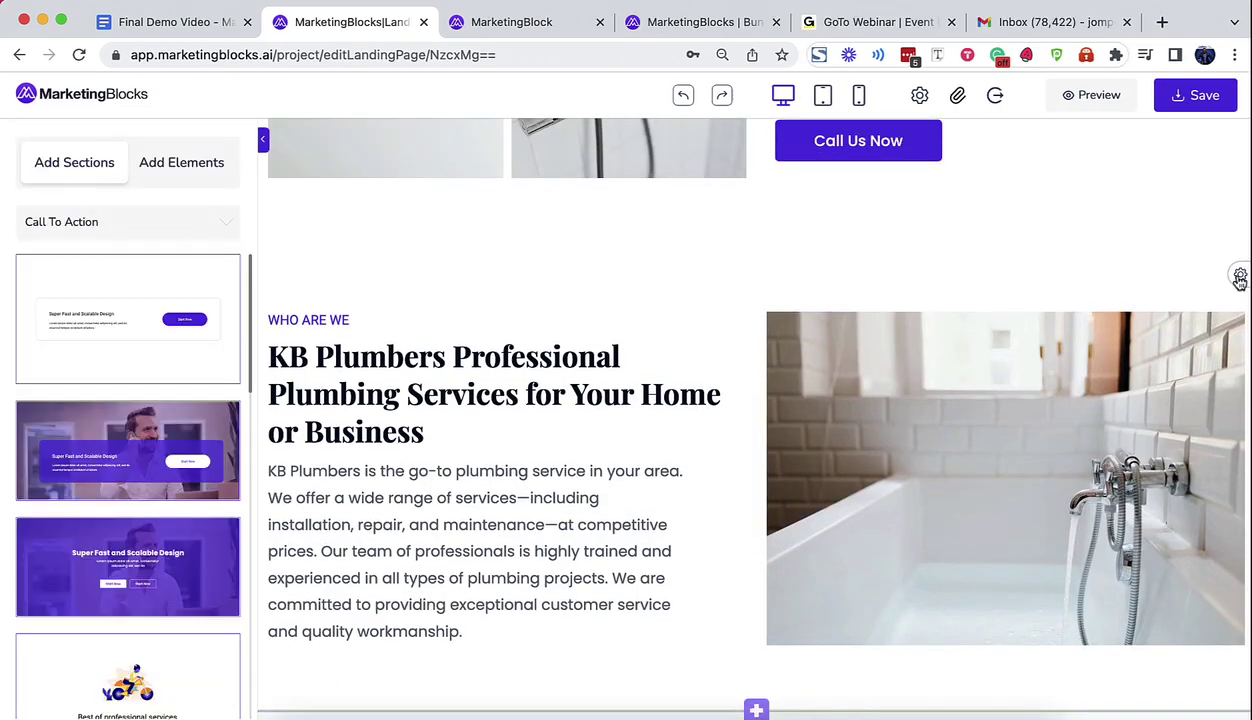
- Set the background color of the Who Are We section to #d8e5ee
click(1238, 277)
click(143, 294)
click(264, 390)
click(264, 455)
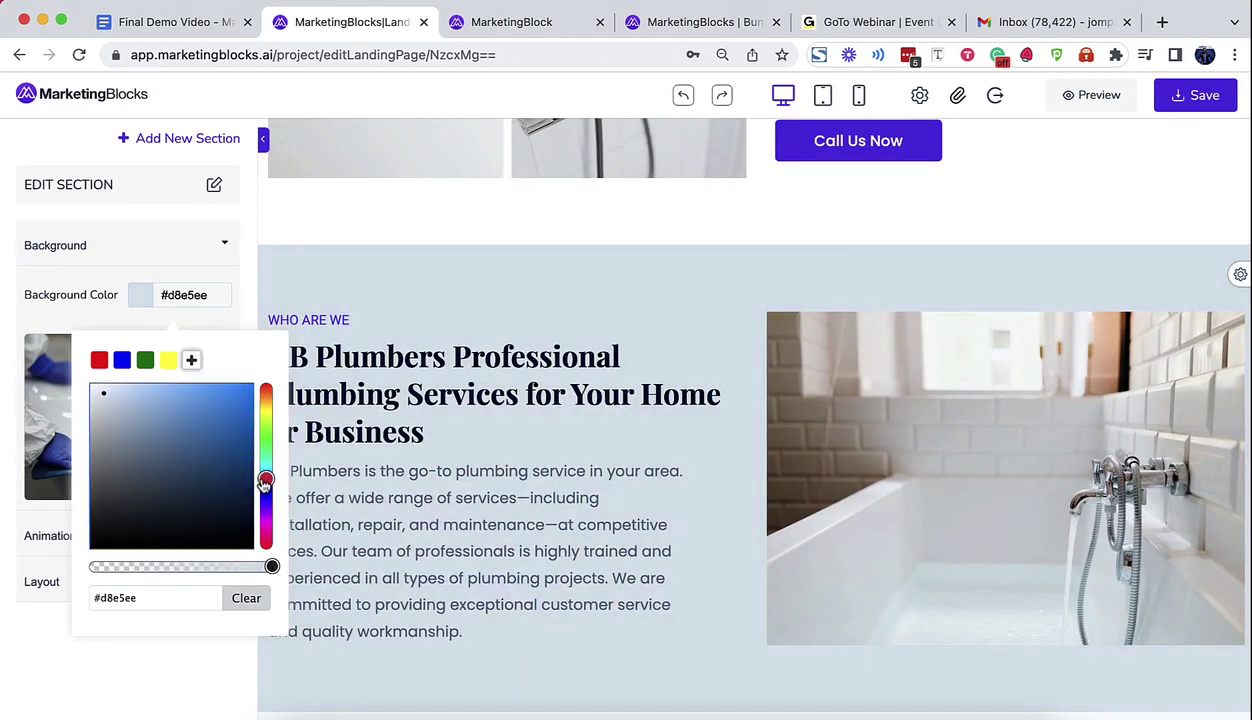
- Replace the Who Are We section's background image with the stock plumbing photo of a yellow valve
click(103, 416)
click(600, 225)
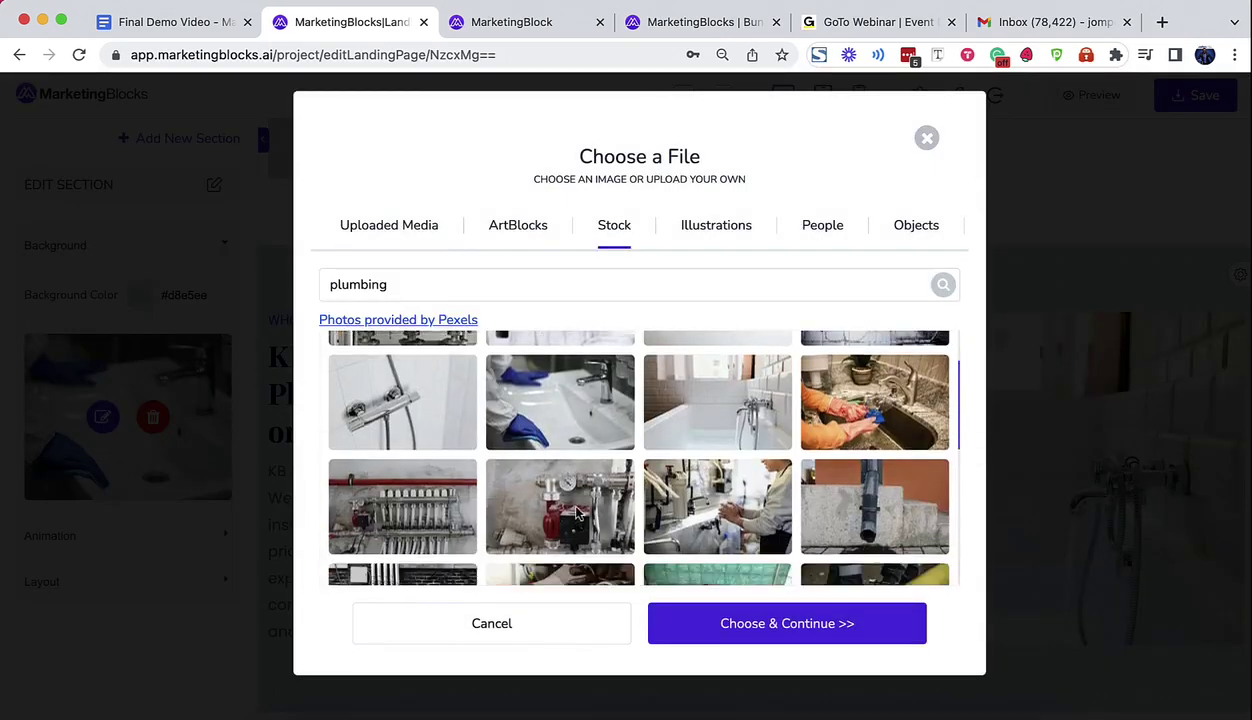
click(518, 225)
scroll(490, 435, down, 15)
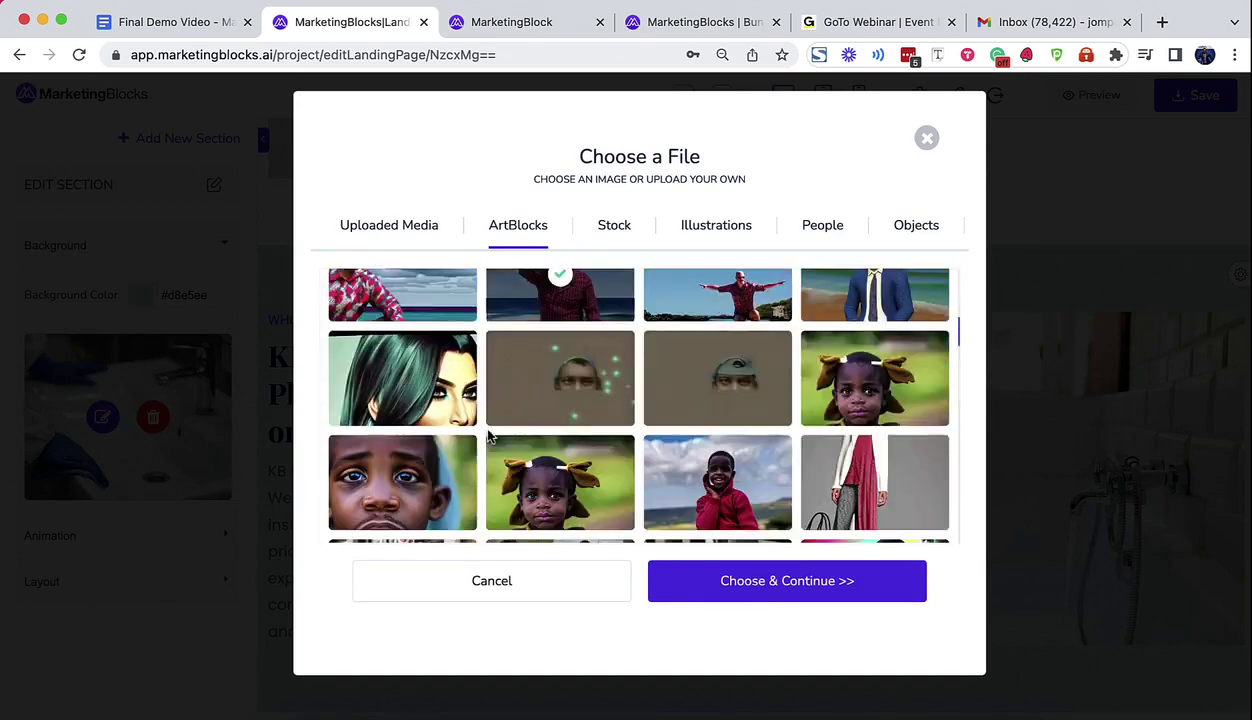
scroll(490, 435, up, 15)
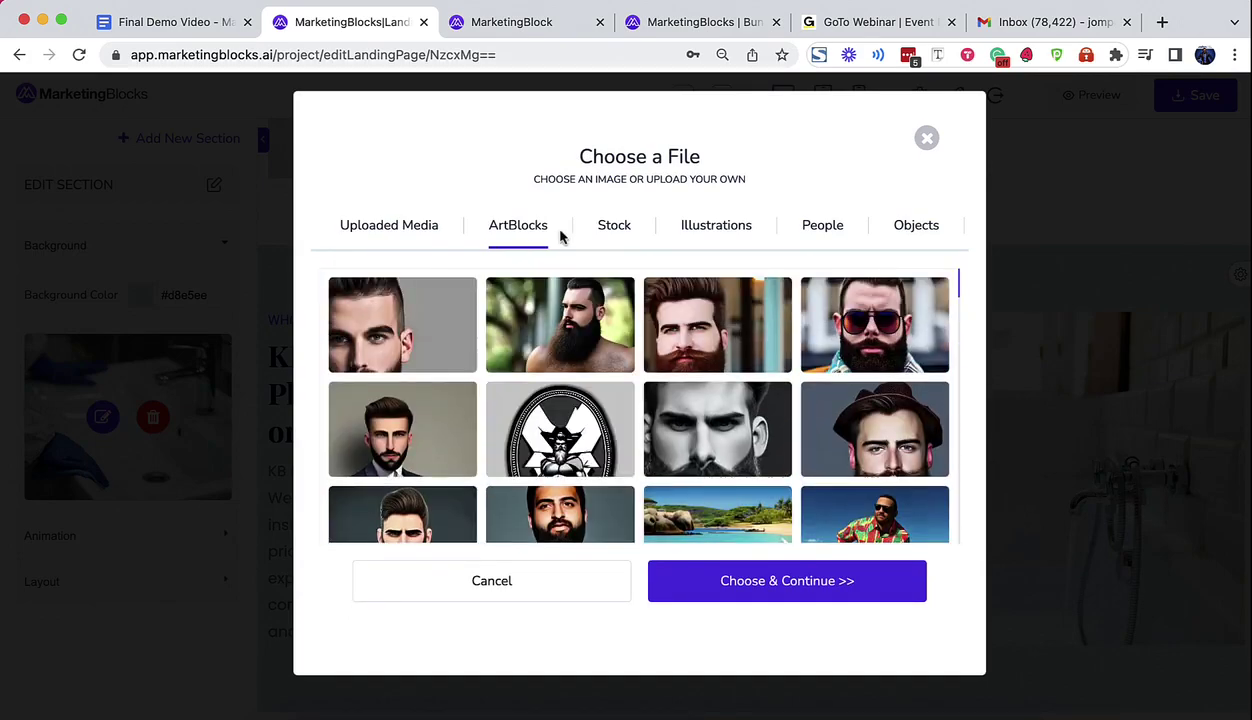
click(612, 225)
click(560, 545)
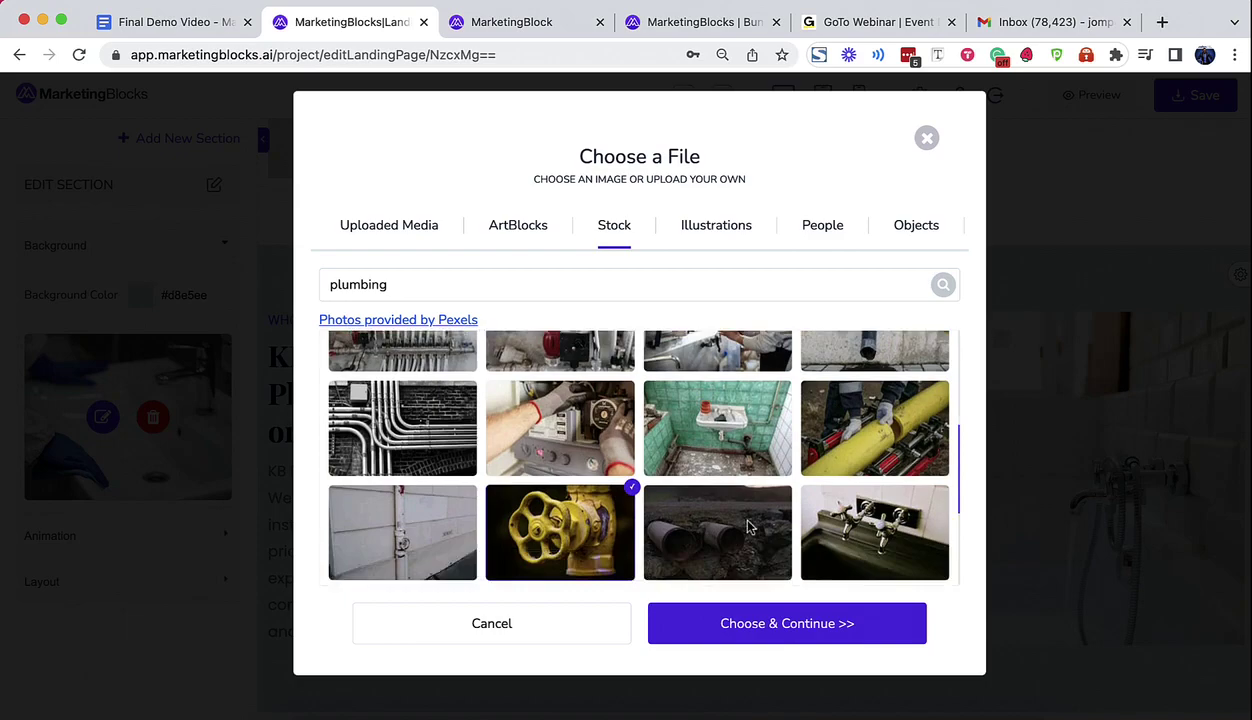
- Set the Who Are We section's background color opacity to 0.85 and change its background image to the tiled kitchen photo
click(140, 295)
drag(271, 564, 243, 564)
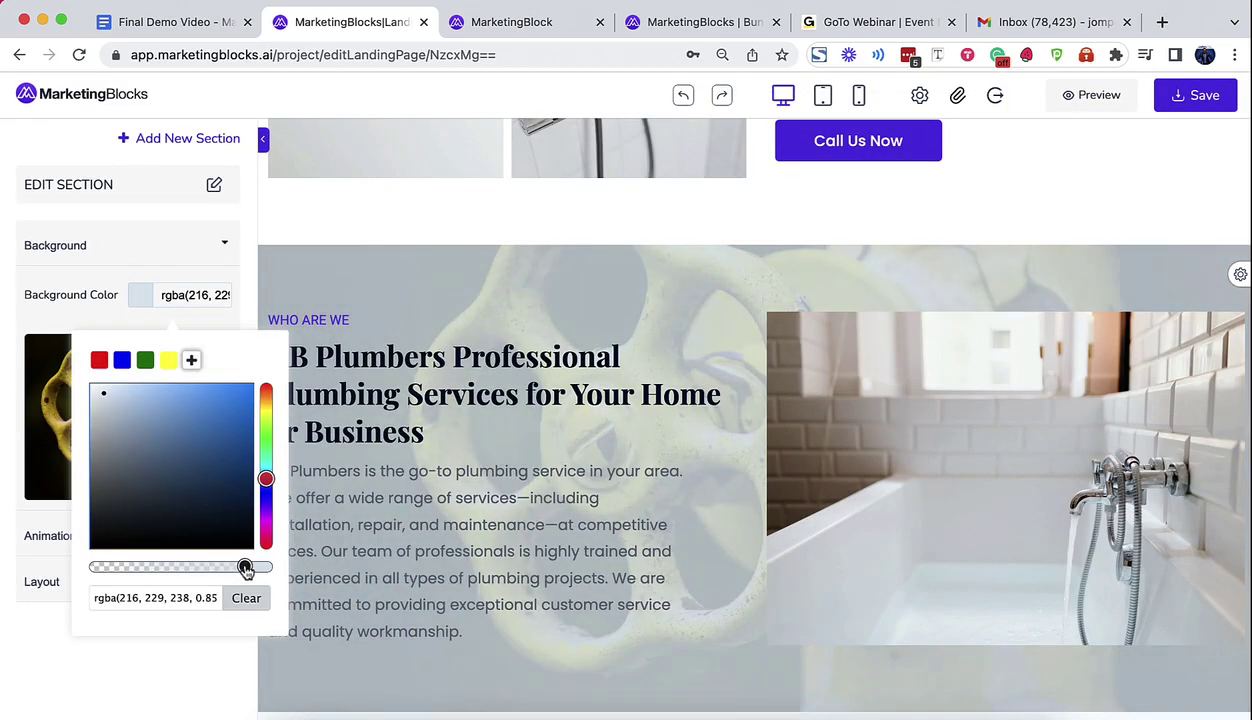
click(272, 470)
click(985, 325)
click(853, 270)
- Set the hero section's Contact button to use a popup form instead of a link or direct form
scroll(419, 452, up, 10)
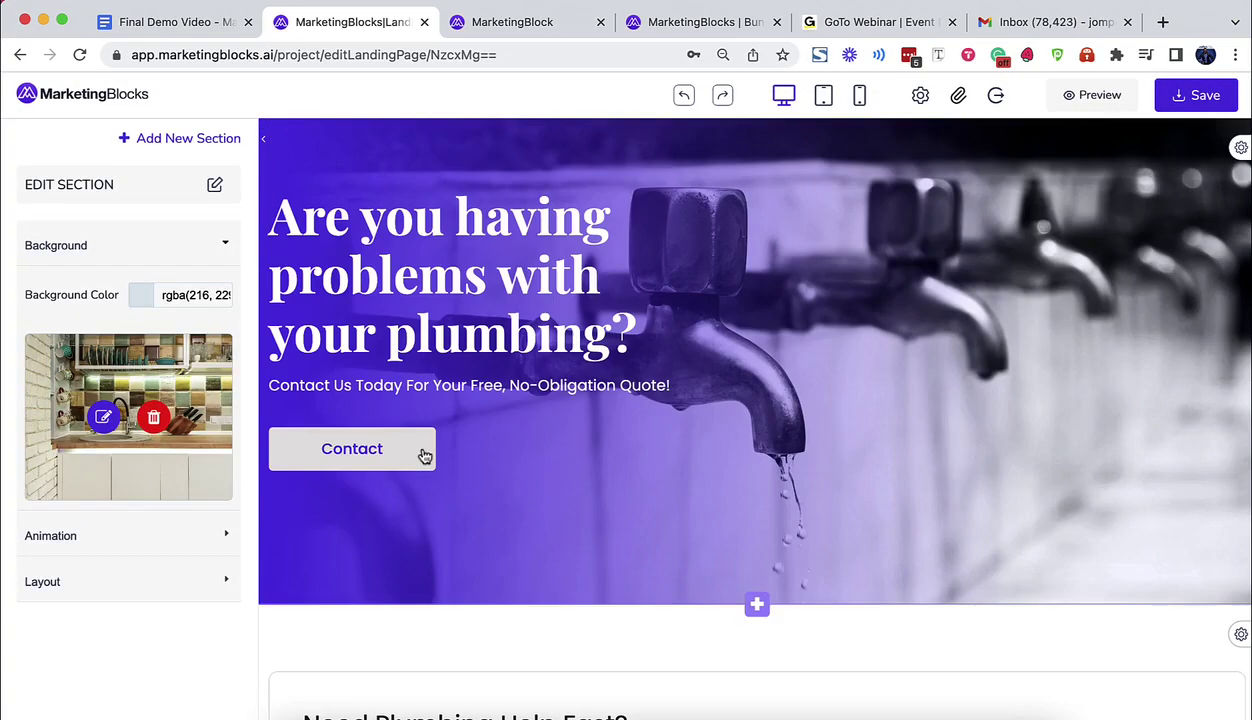
click(419, 452)
click(202, 350)
click(201, 409)
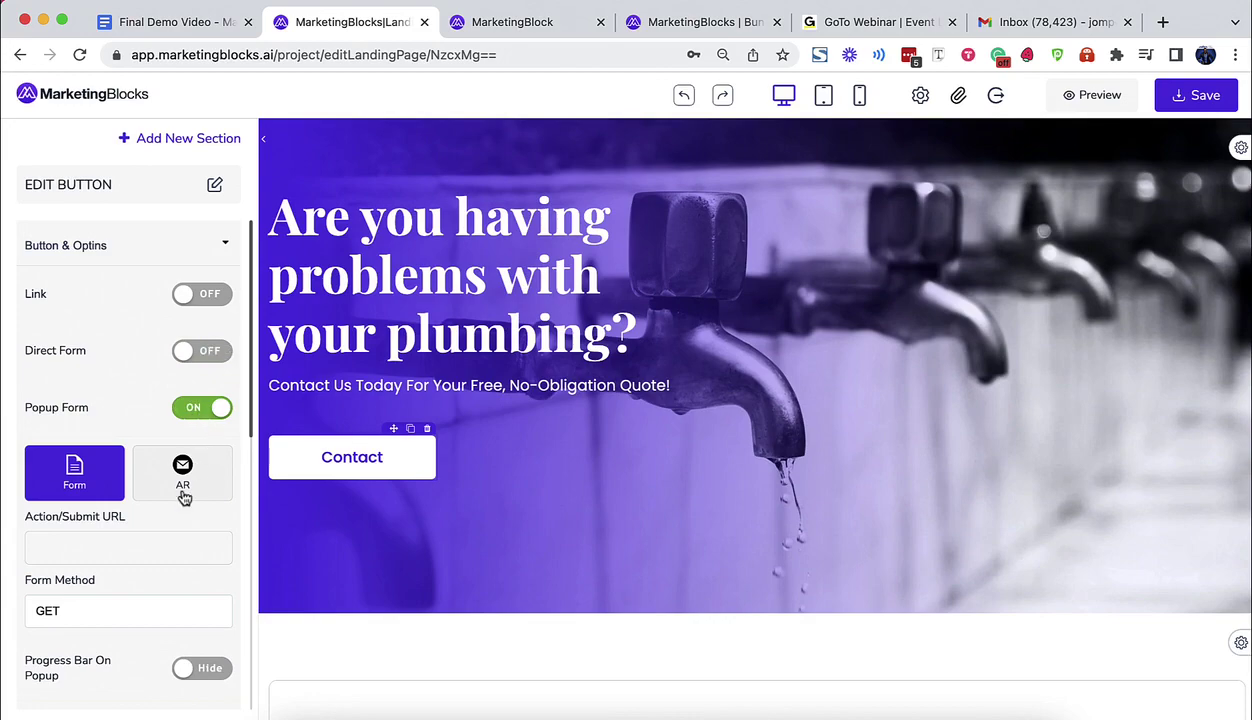
- Show the 75% progress bar and the GDPR checkbox on the Contact button's popup form, and preview the form
scroll(190, 480, down, 4)
click(200, 456)
scroll(198, 540, down, 3)
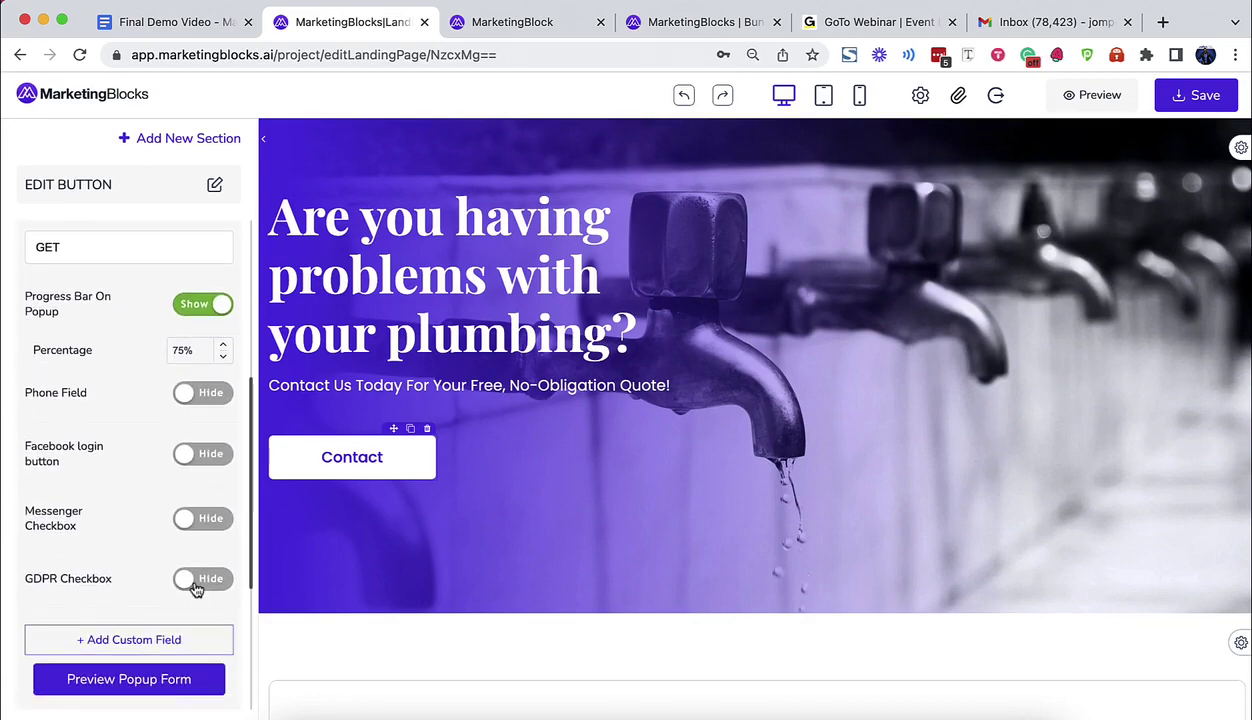
click(174, 680)
scroll(211, 496, down, 1)
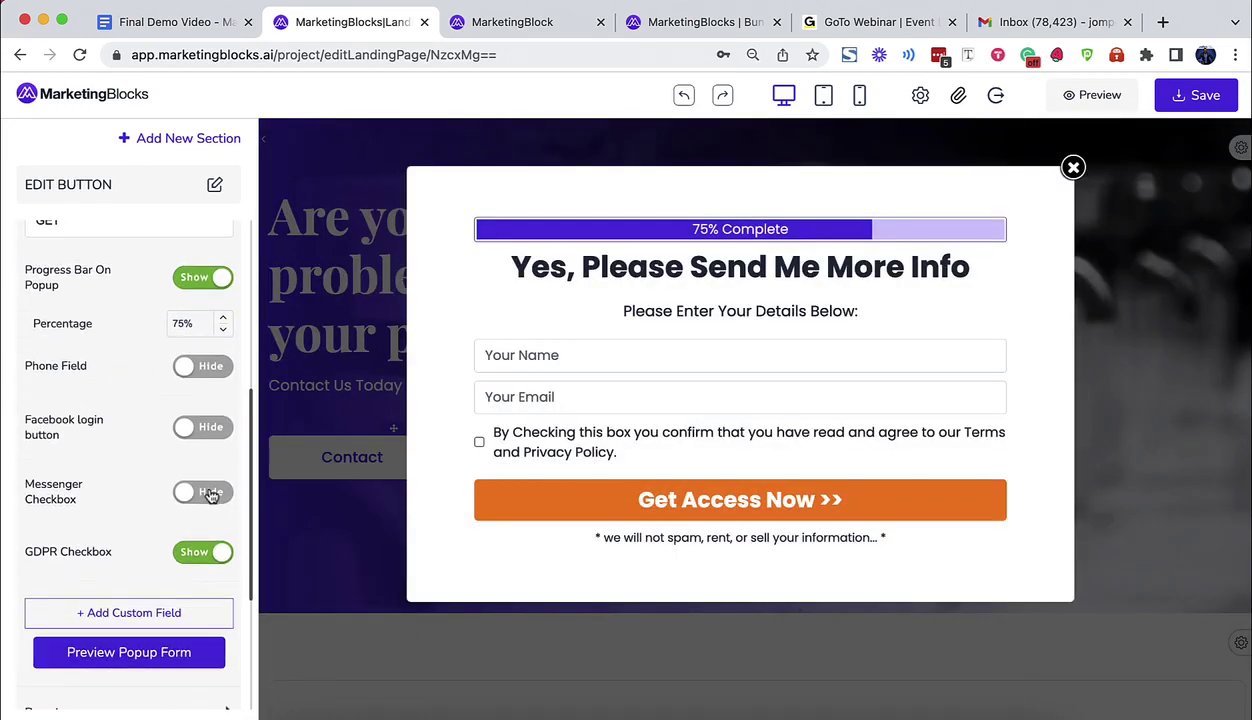
click(201, 428)
click(201, 428)
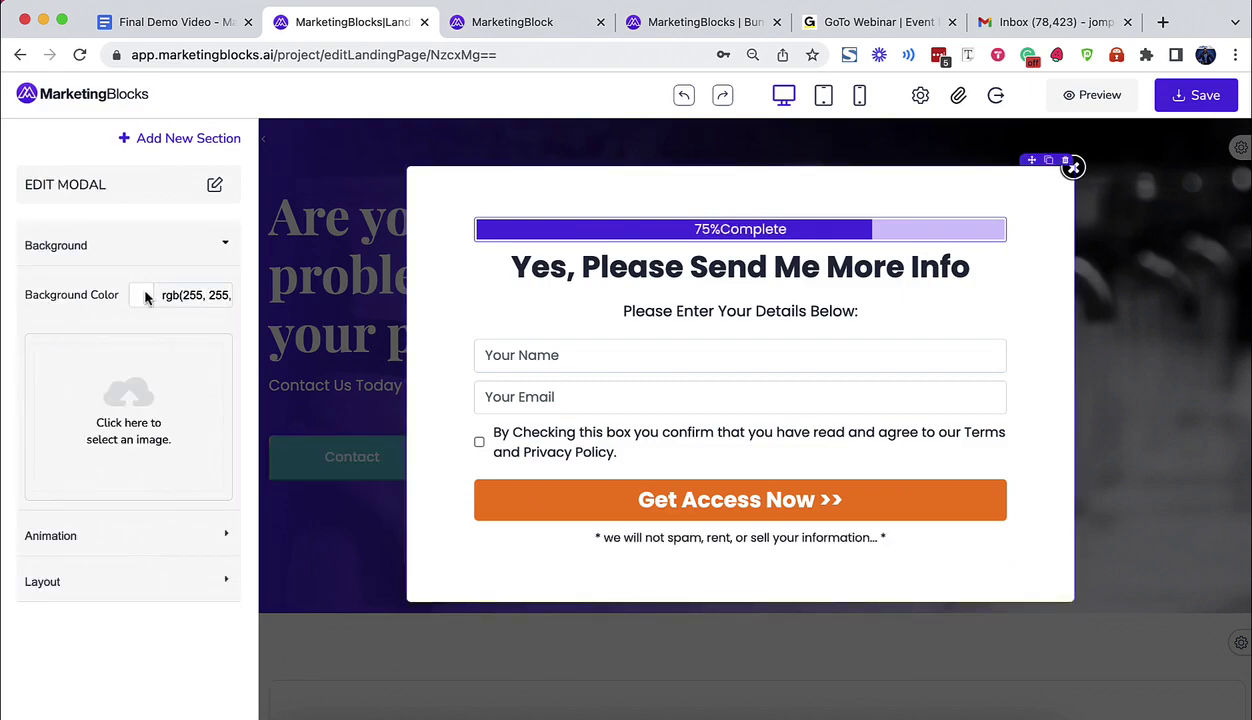
- Set the popup form's background color to rgba(244, 228, 228, 0.8) and give it a stock plumbing photo as background image
click(141, 295)
click(100, 389)
click(237, 567)
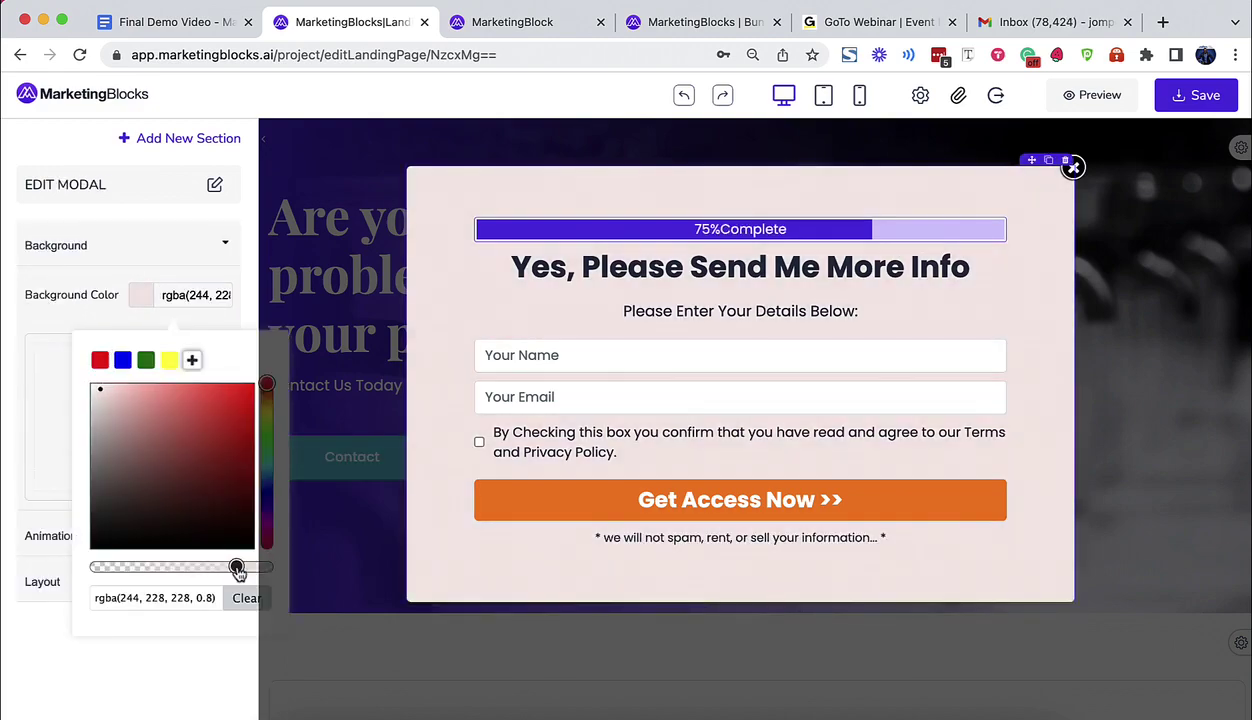
click(40, 334)
click(67, 405)
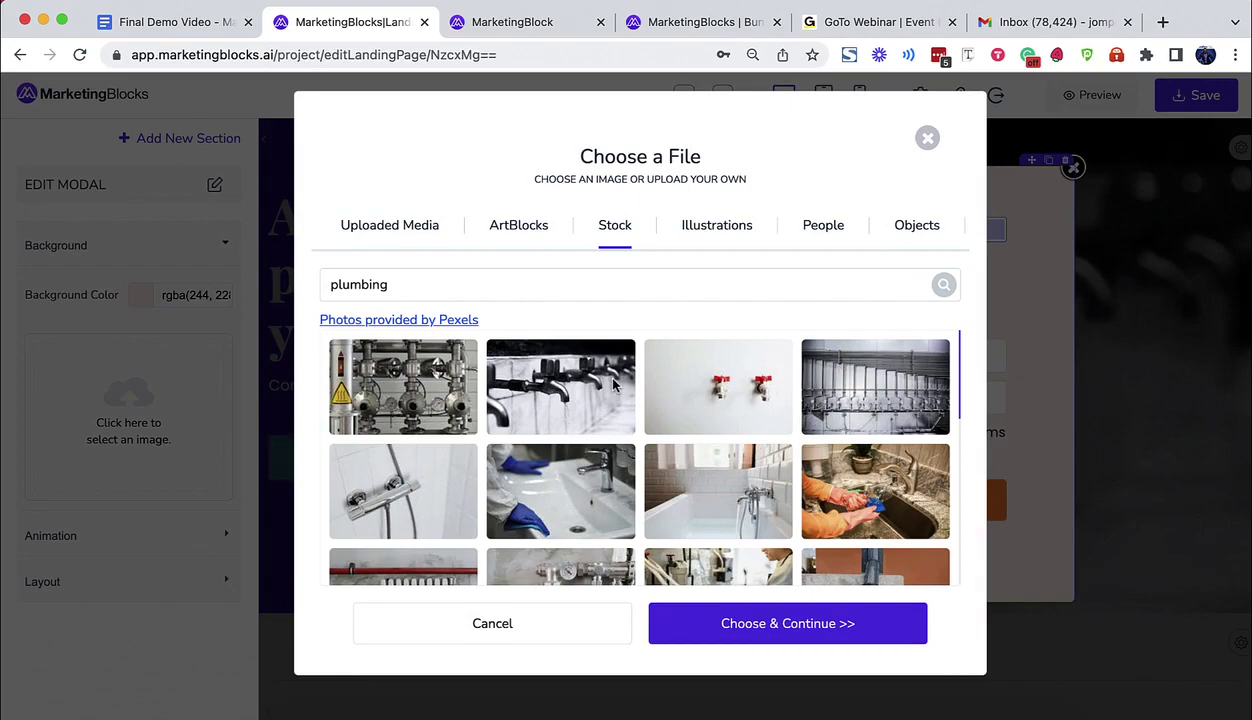
click(808, 620)
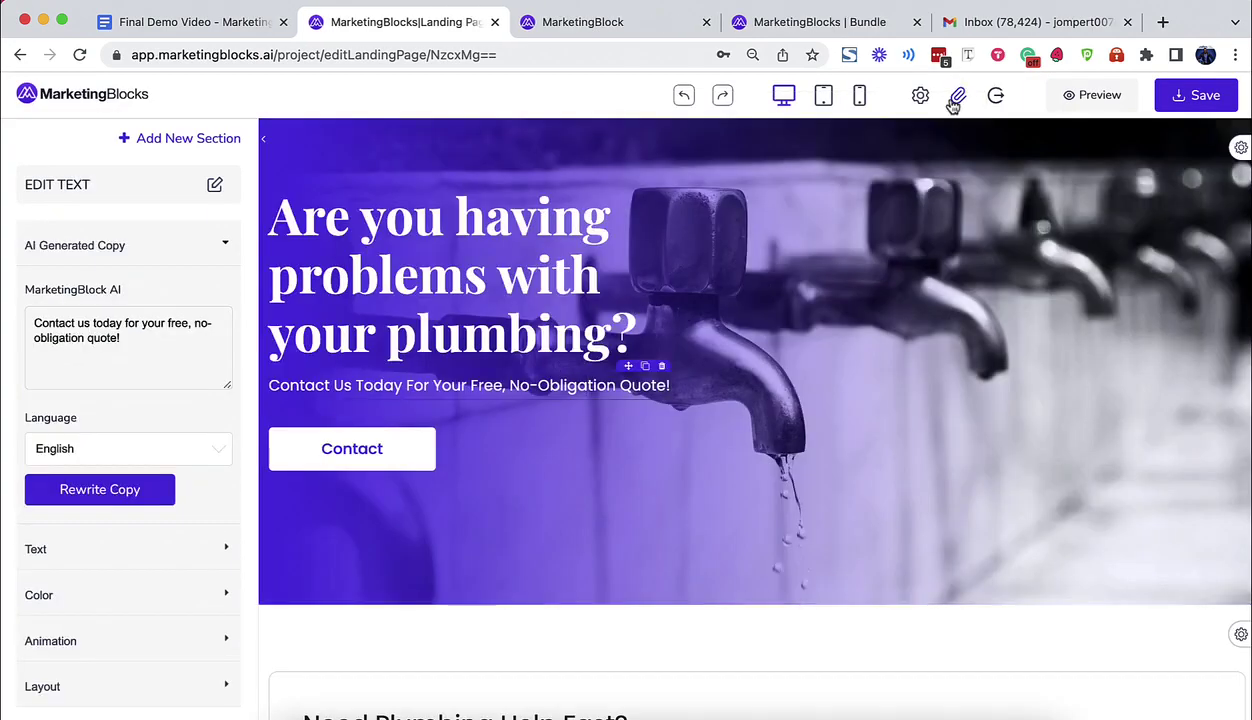
- Examine the available app integrations, including the WebHook and Custom Form setup forms, and leave without configuring any
click(955, 98)
scroll(760, 392, down, 6)
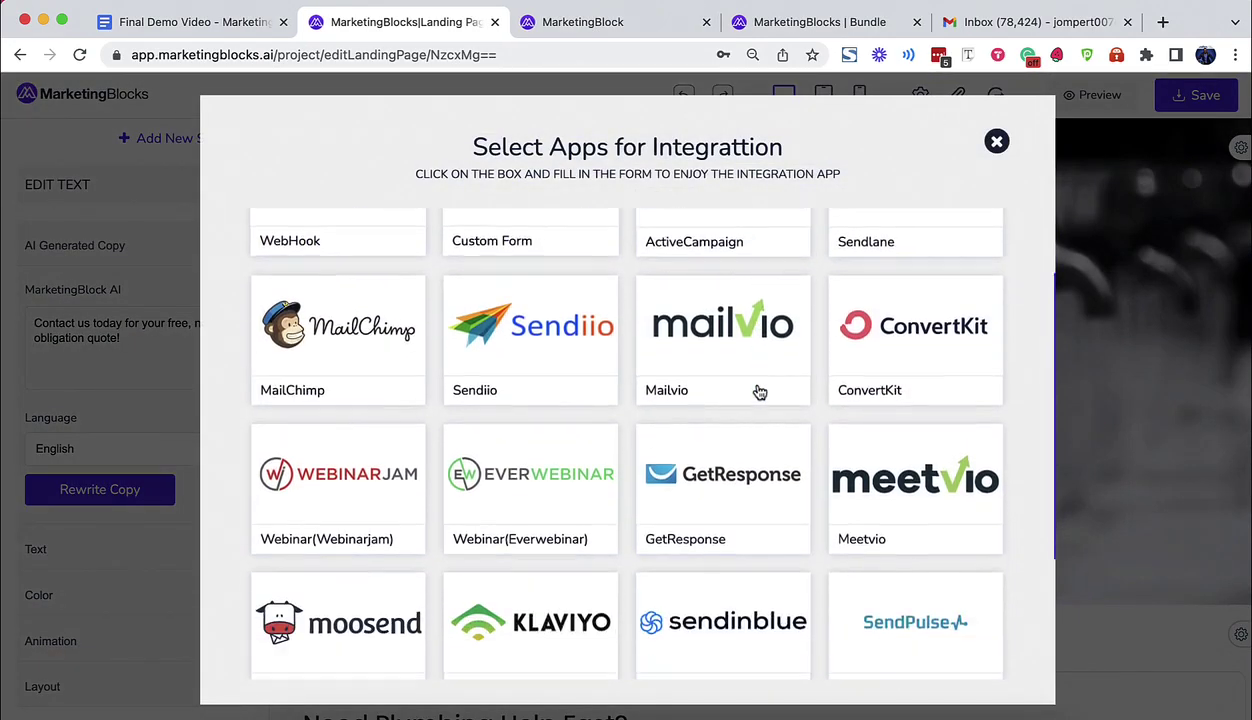
scroll(722, 346, up, 6)
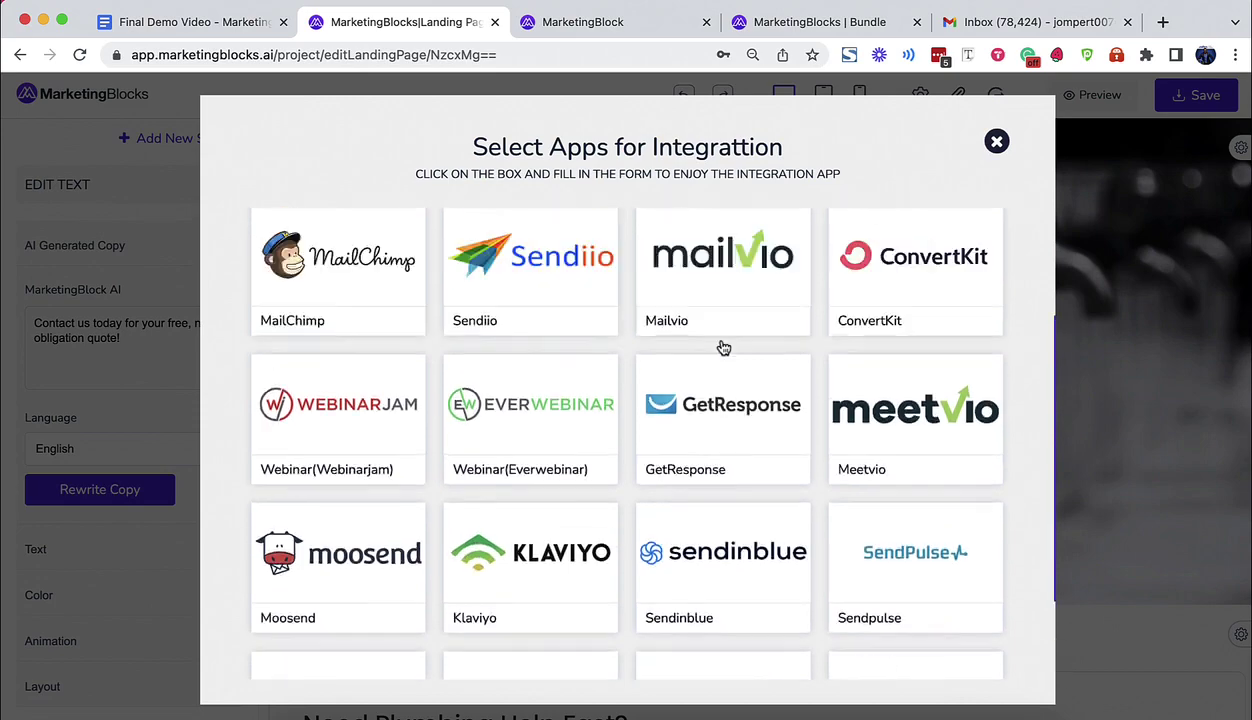
click(322, 316)
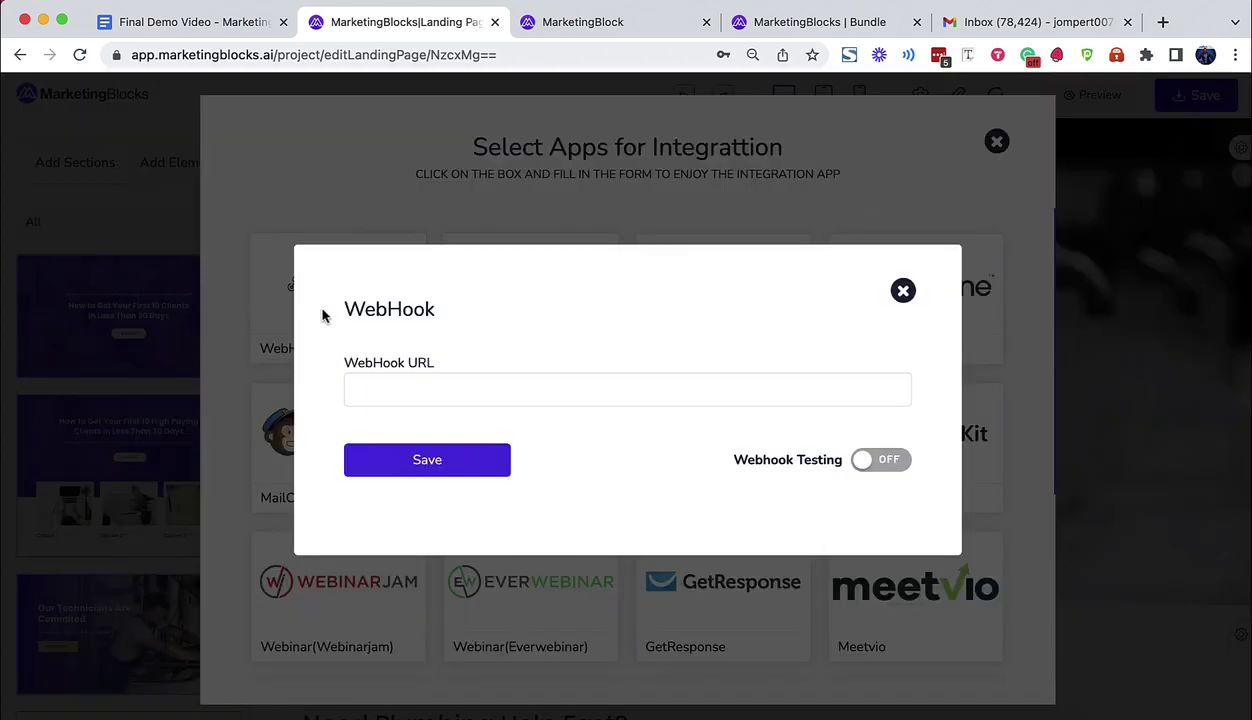
click(901, 291)
click(523, 285)
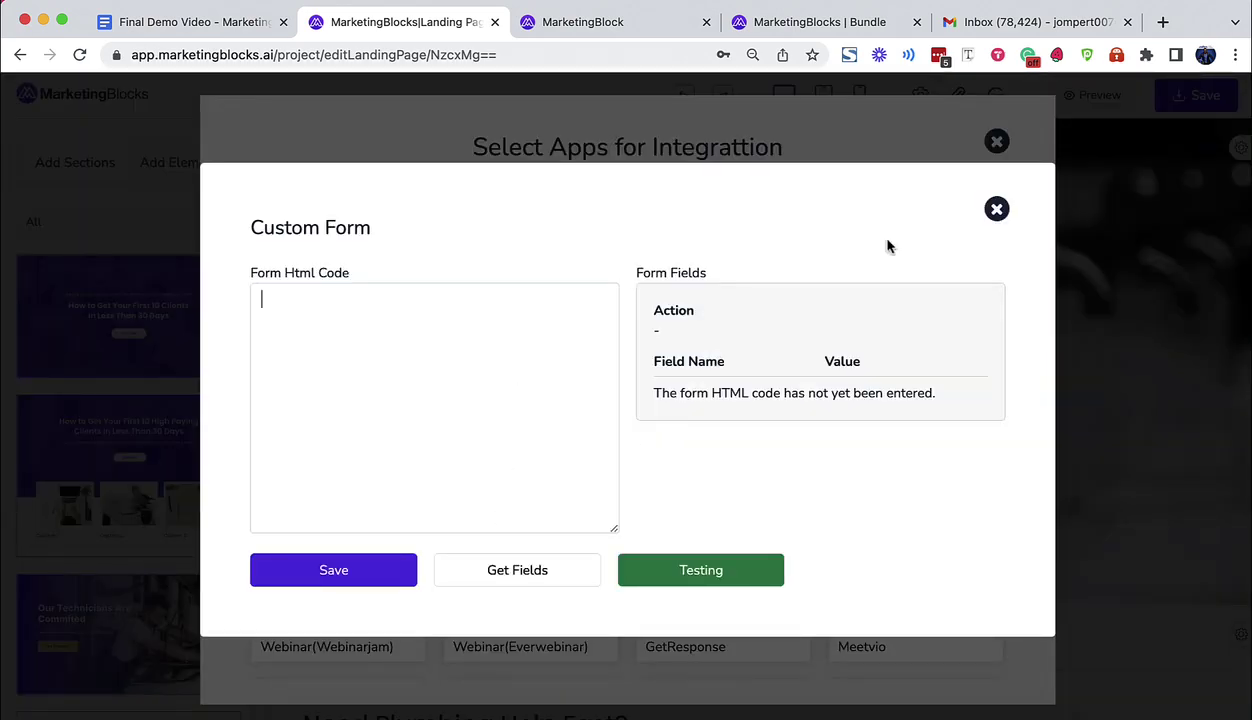
click(996, 208)
click(996, 141)
- Inspect the first product's settings in the cart section and the project's payment gateway options
scroll(530, 300, down, 10)
click(357, 307)
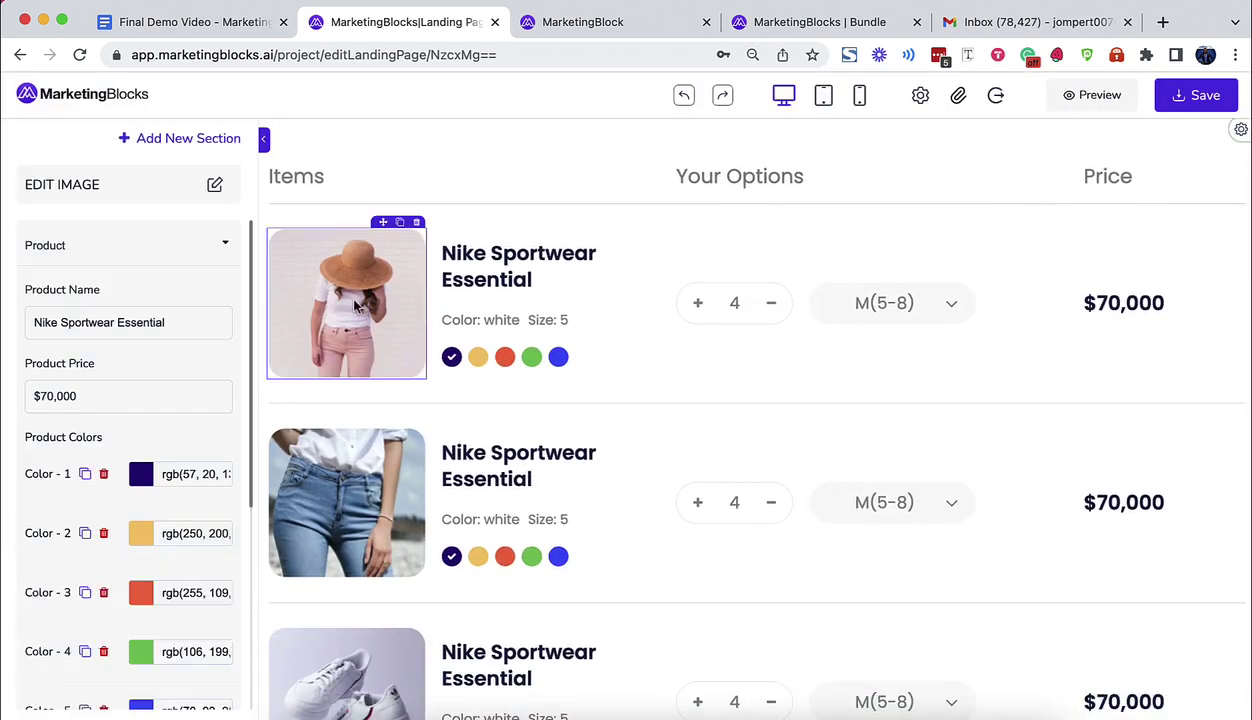
scroll(130, 450, down, 2)
click(583, 21)
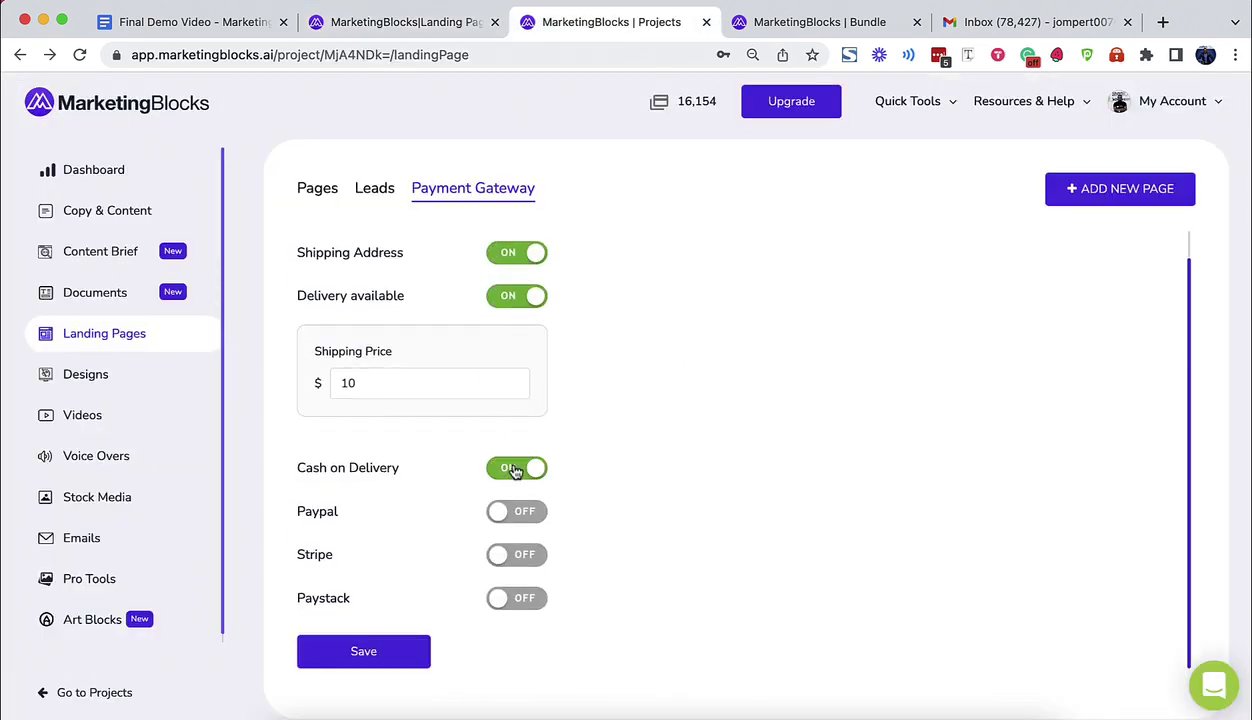
key(ctrl+shift+Tab)
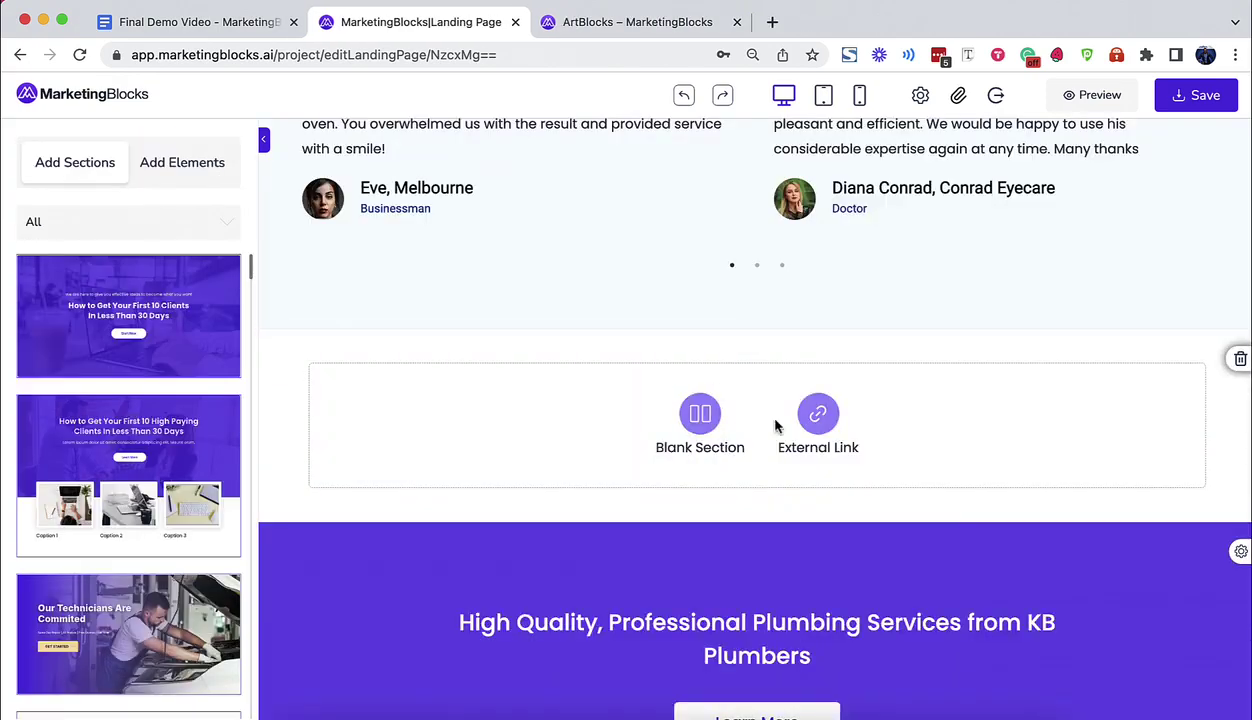
- Import the page at marketingblocks.ai/art/ as an external link section between the testimonials and the High Quality, Professional Plumbing Services section
click(808, 412)
key(ctrl+Tab)
click(537, 54)
key(ctrl+c)
right_click(540, 54)
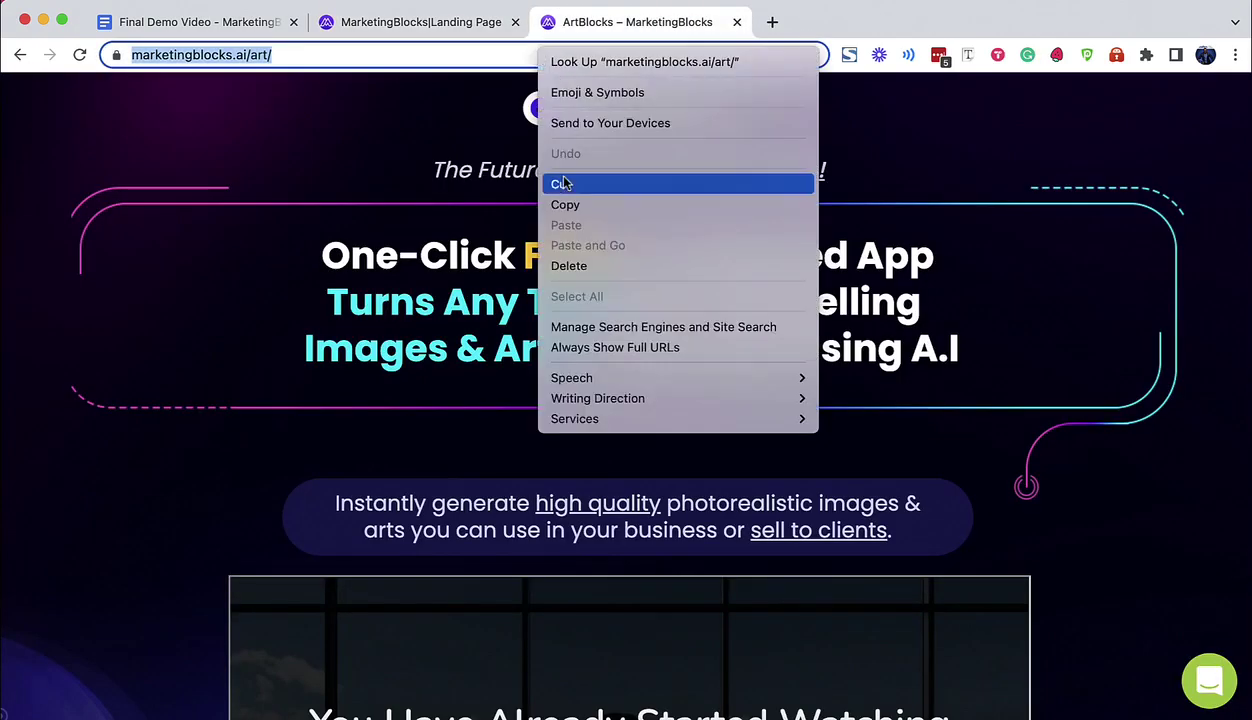
click(563, 184)
click(420, 21)
click(574, 402)
right_click(574, 402)
click(612, 510)
click(838, 470)
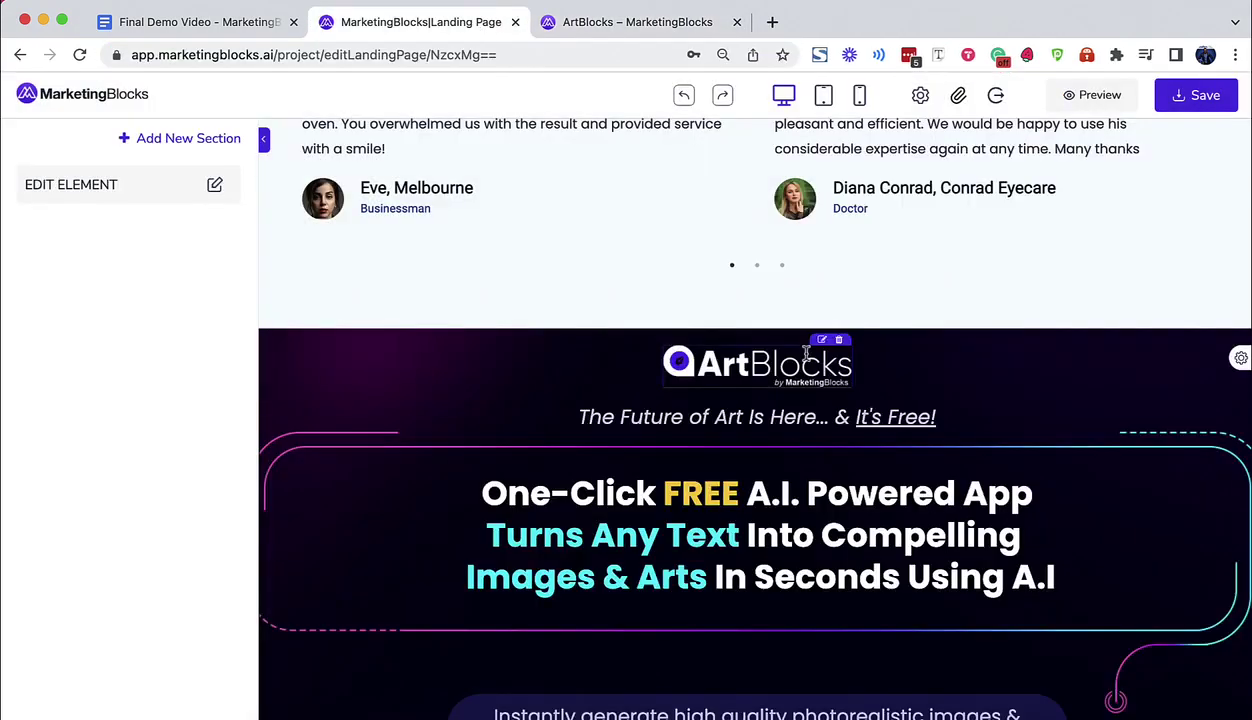
- Delete the ArtBlocks logo from the imported section and remove the bold from the headline's first line
click(838, 340)
double_click(920, 452)
triple_click(757, 452)
key(ctrl+b)
- Reword the last line of the imported headline to say "In 30 Seconds Using A.I"
double_click(850, 533)
text(30 Se)
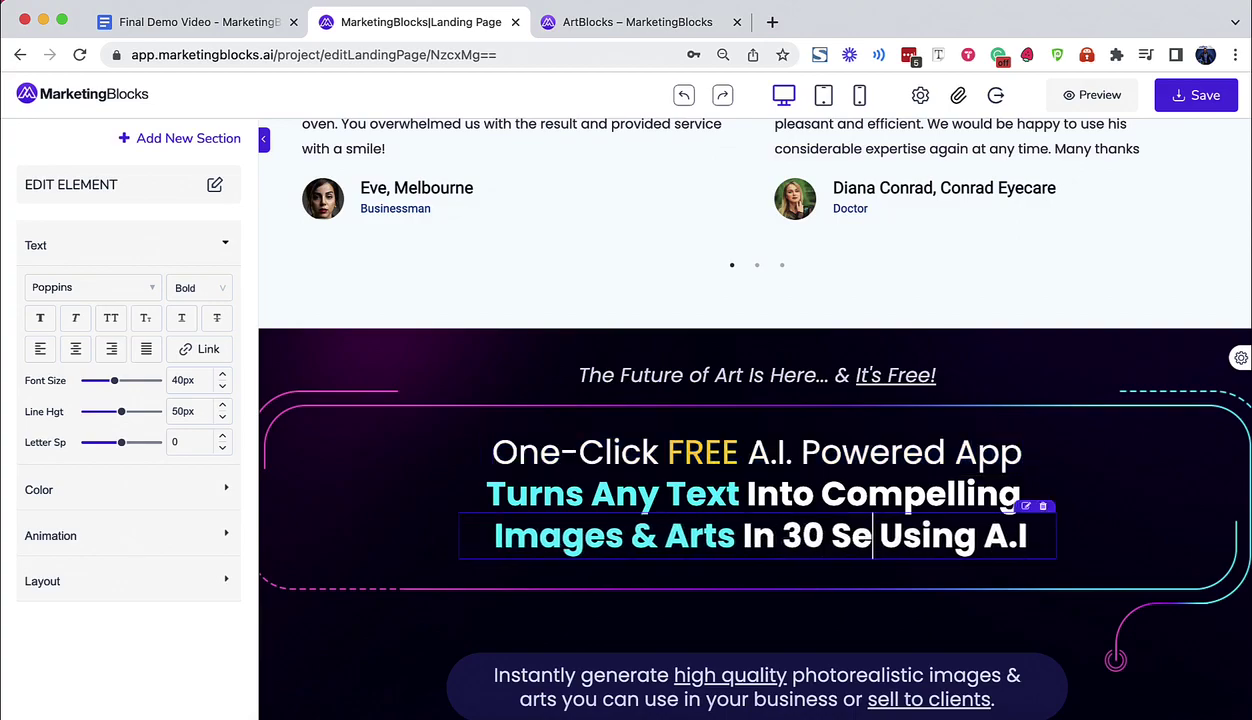
text(conds)
- Replace the image further down the imported page with the uploaded photo of people standing by a dining table
scroll(830, 516, down, 10)
double_click(500, 510)
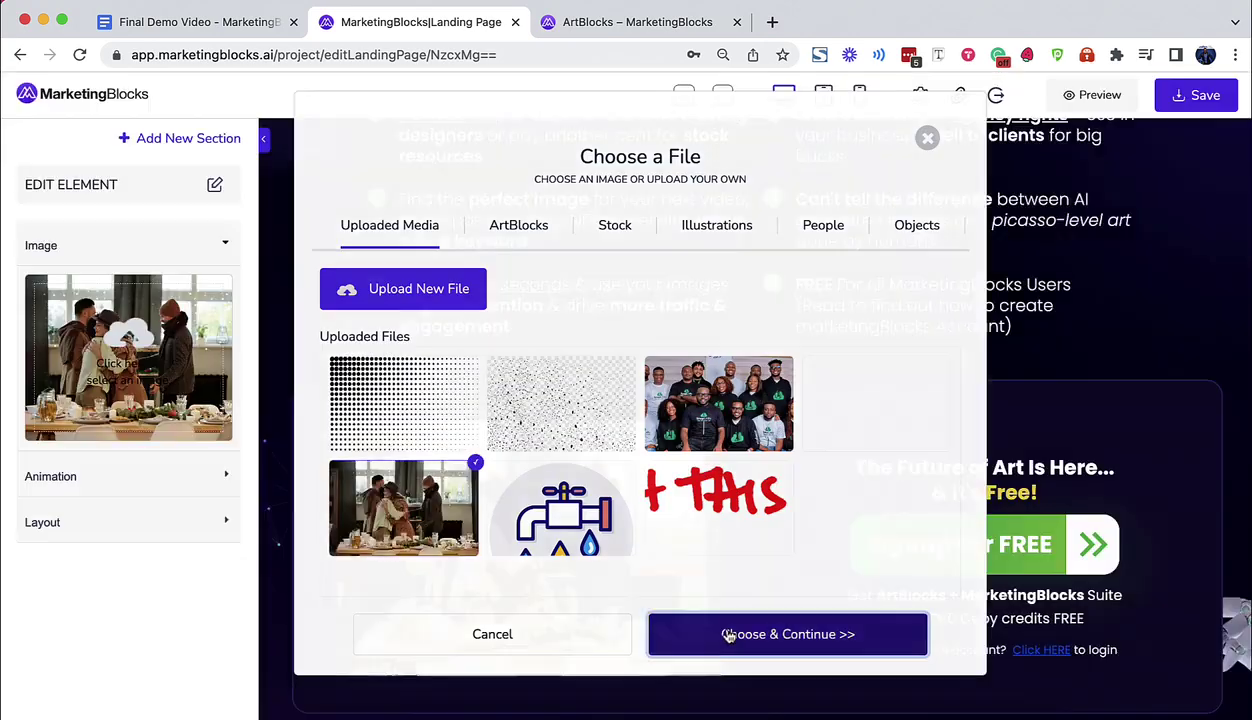
click(728, 636)
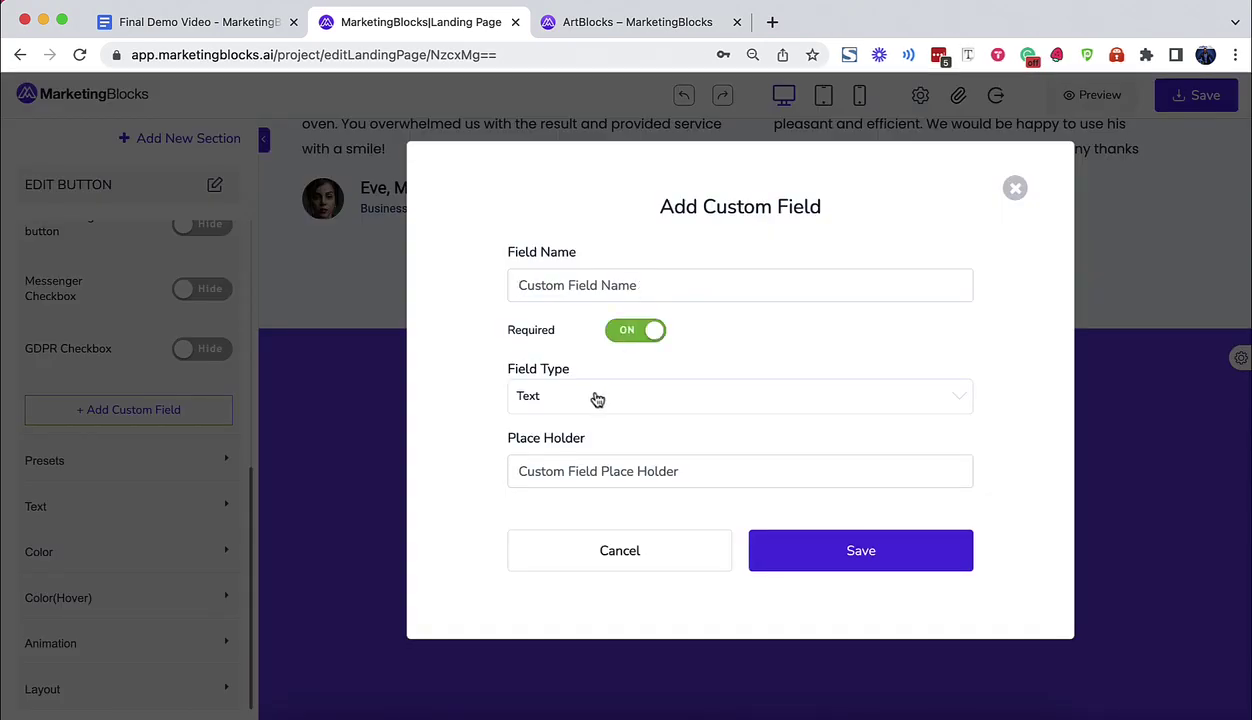
- Set the new custom field's type to Select Box and add more options to it
click(597, 399)
click(545, 528)
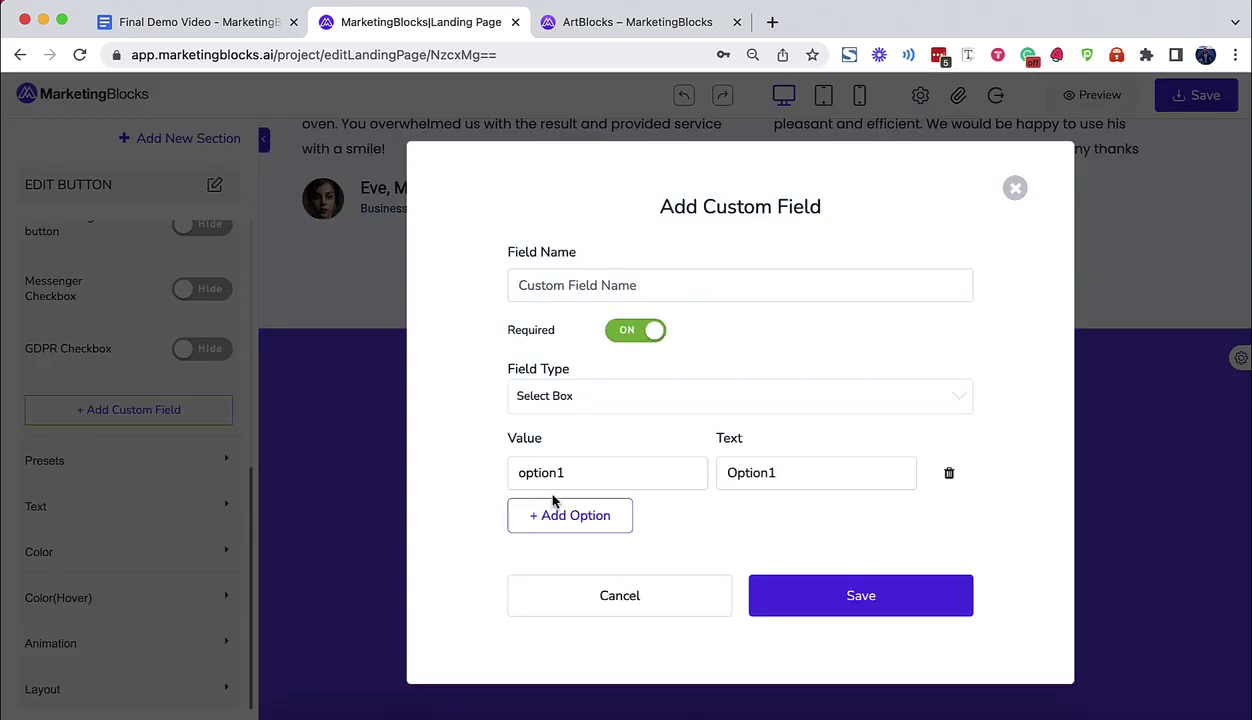
click(555, 514)
click(570, 556)
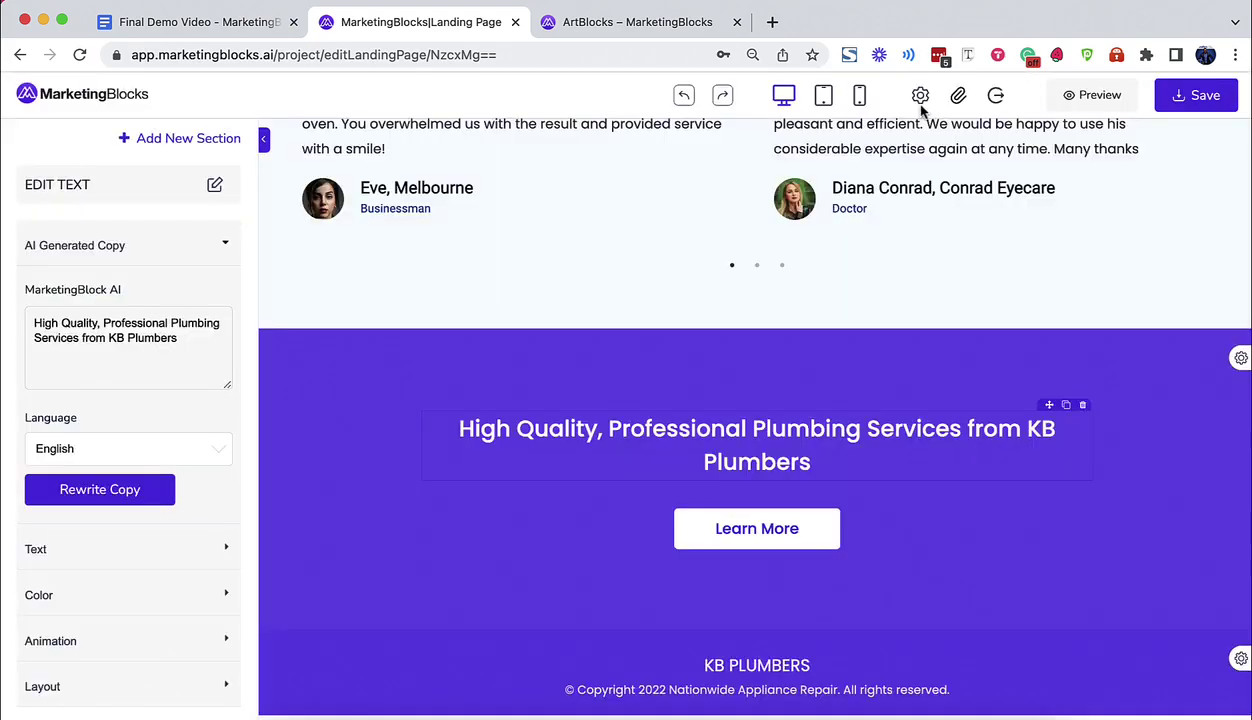
- Open the "Psst, before you go!" popup for editing from the page settings
click(920, 97)
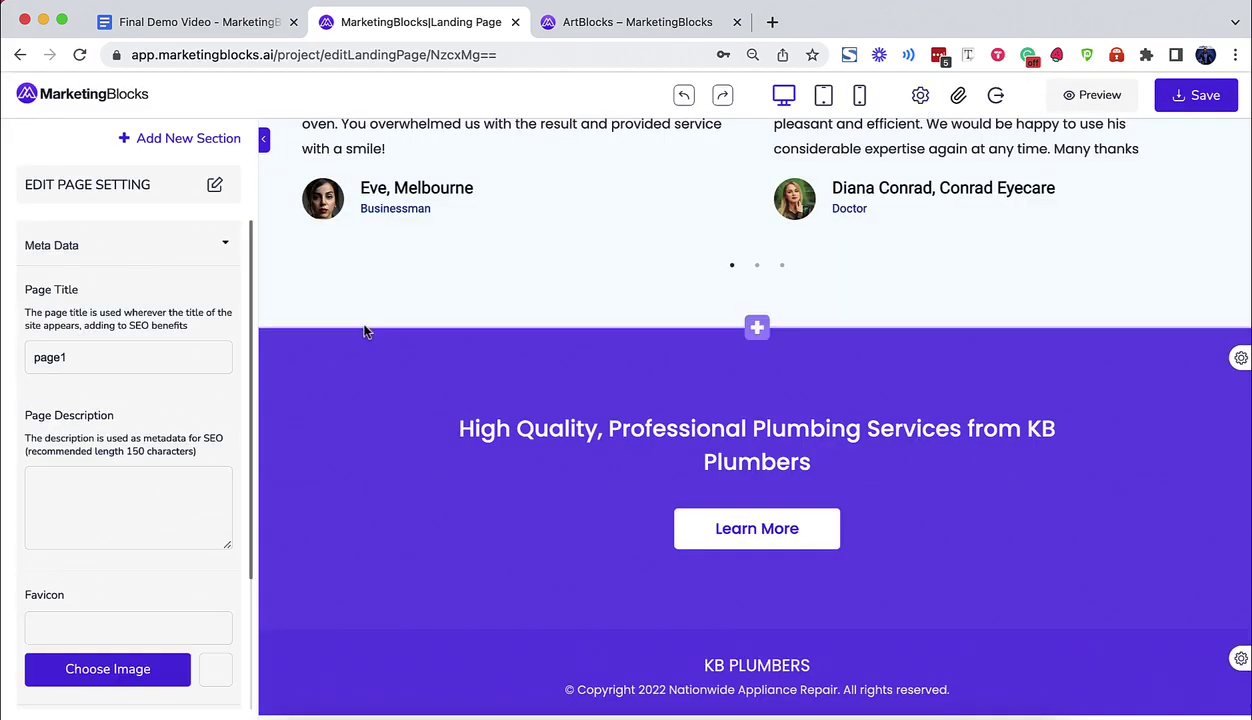
scroll(60, 500, down, 5)
click(60, 683)
click(117, 522)
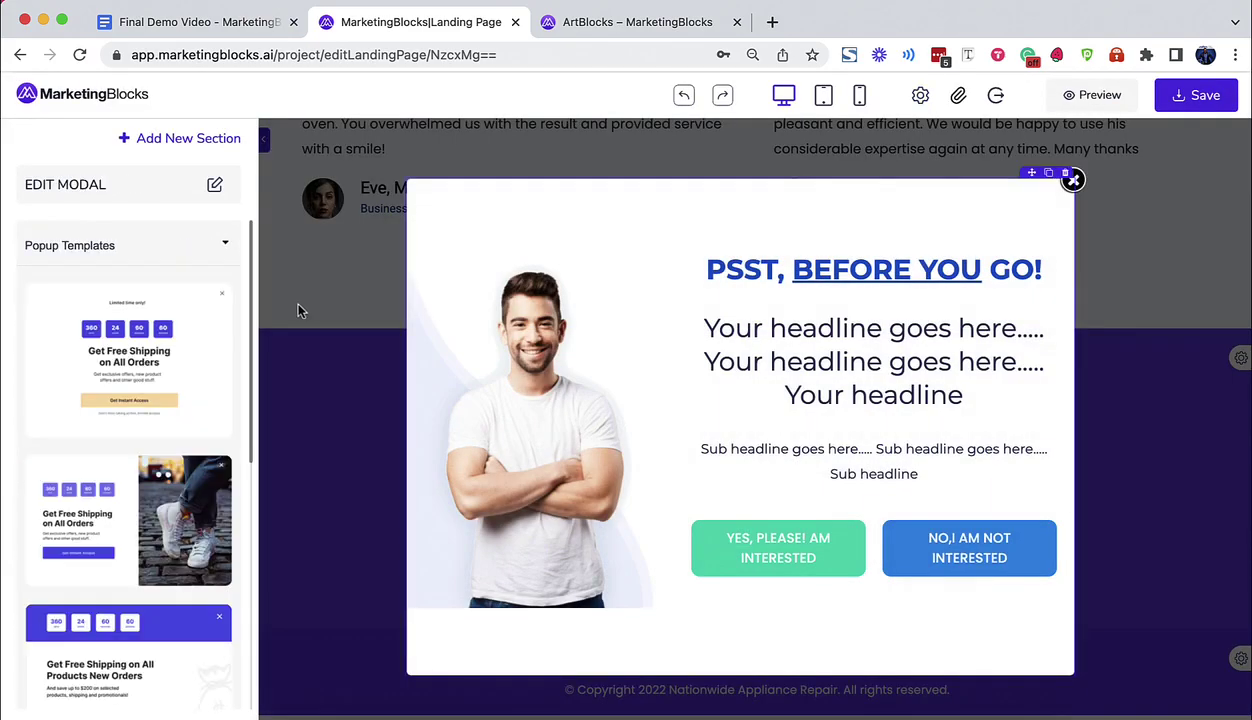
- Try several countdown popup templates on the page's popup, ending with the "Want an Extra 60% OFF Your Purchase" design
click(160, 340)
scroll(135, 450, down, 2)
scroll(135, 450, down, 1)
click(137, 400)
scroll(137, 439, down, 2)
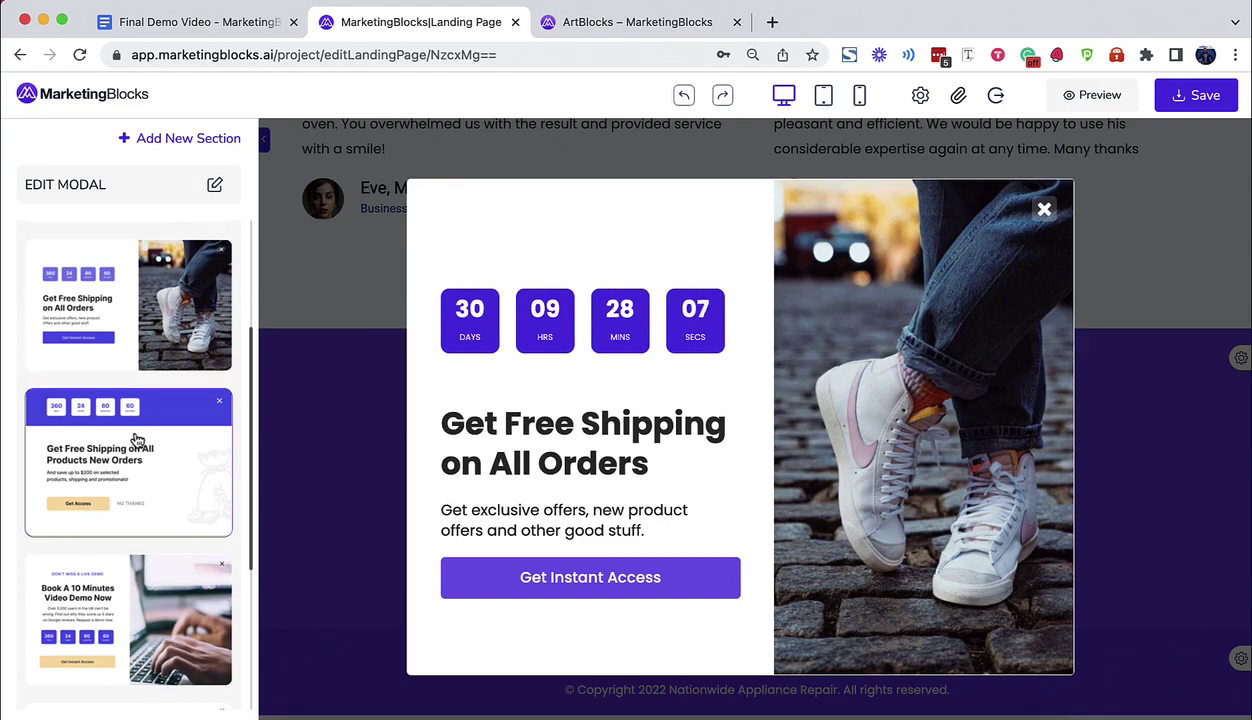
click(137, 439)
scroll(130, 455, down, 3)
click(130, 455)
scroll(130, 460, down, 3)
click(129, 469)
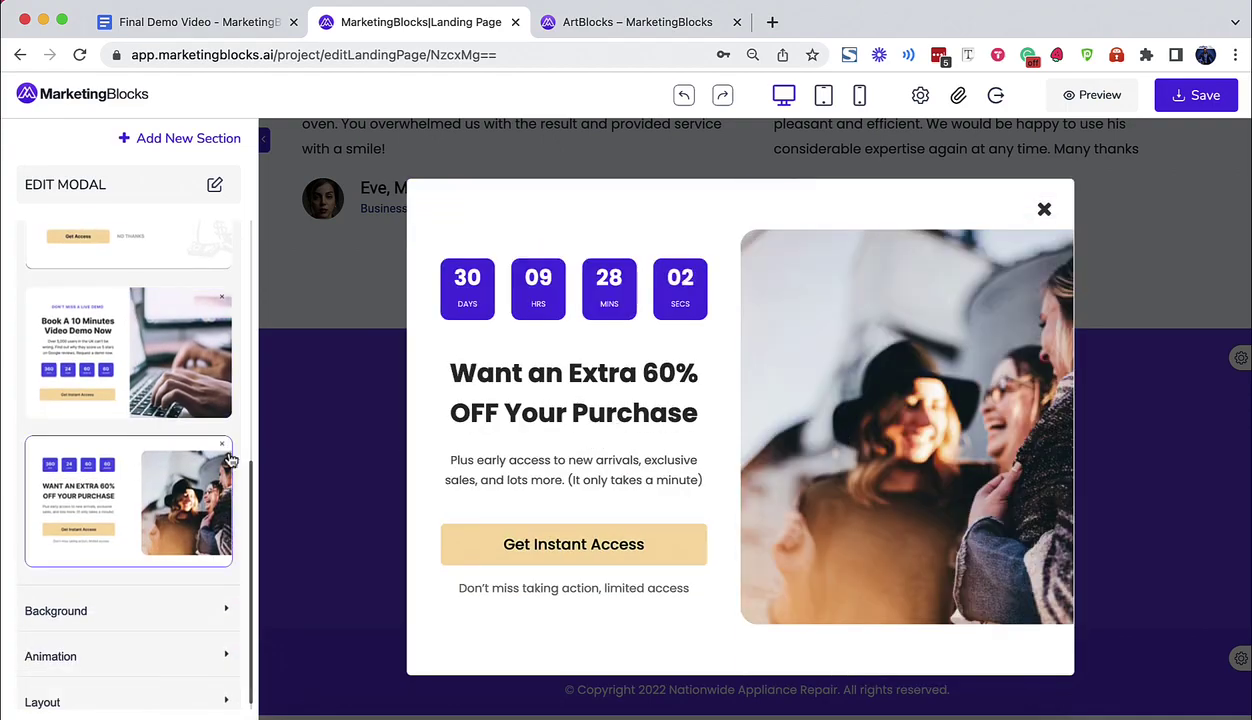
- Apply the free shipping popup template with the sneaker photo and replace its image with the stock photo of a plumber facing the camera
scroll(229, 458, up, 5)
click(180, 447)
click(880, 420)
click(145, 300)
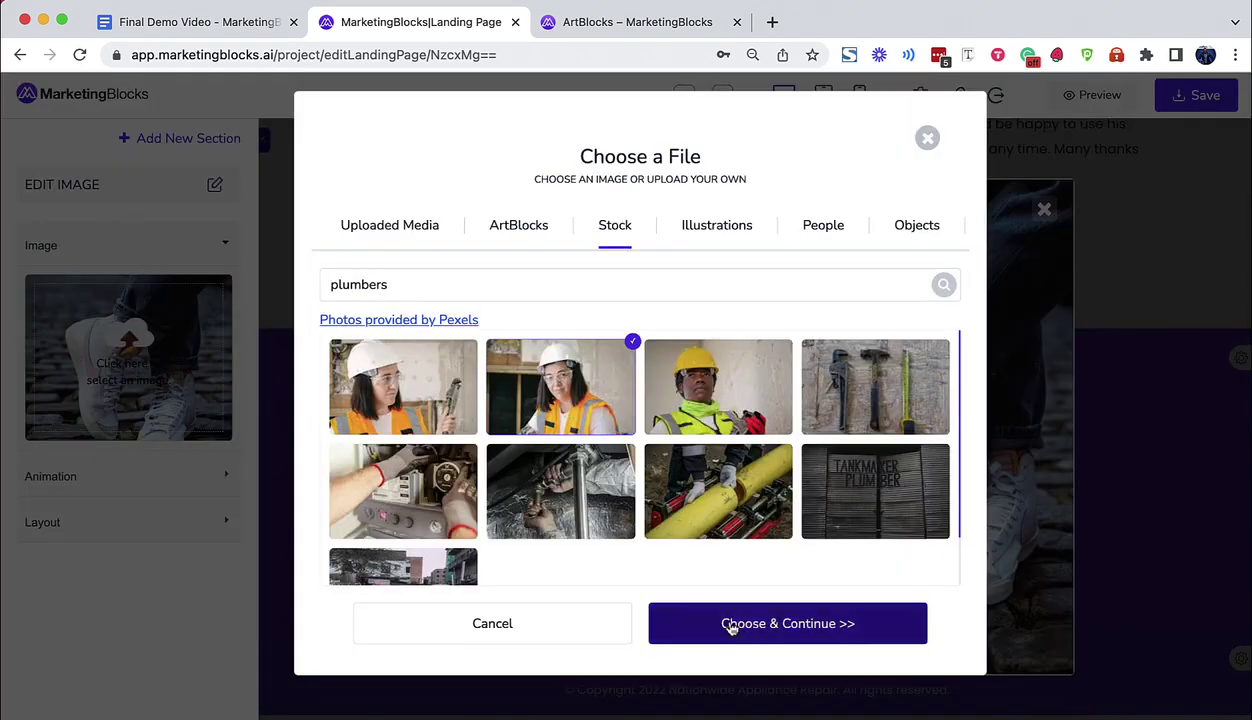
click(731, 626)
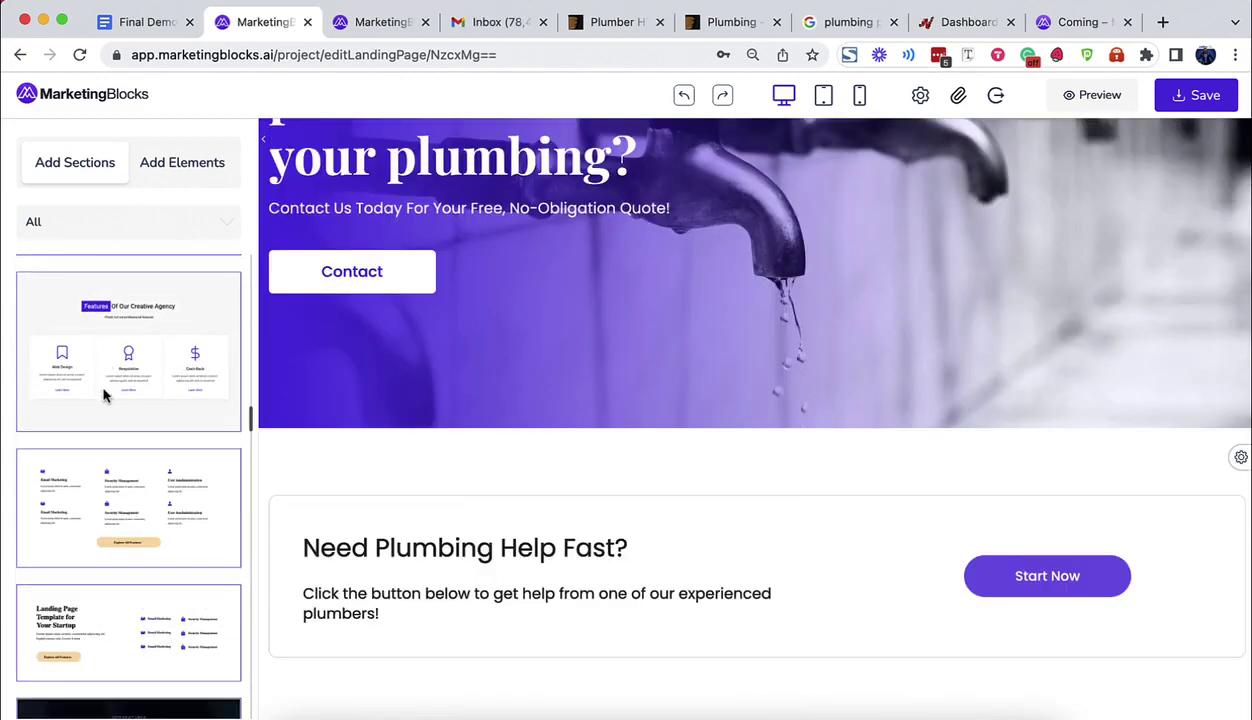
- Insert the three-column "Features Of Our Creative Agency" section between the hero and the Need Plumbing Help Fast? section
scroll(103, 394, down, 2)
drag(133, 292, 383, 442)
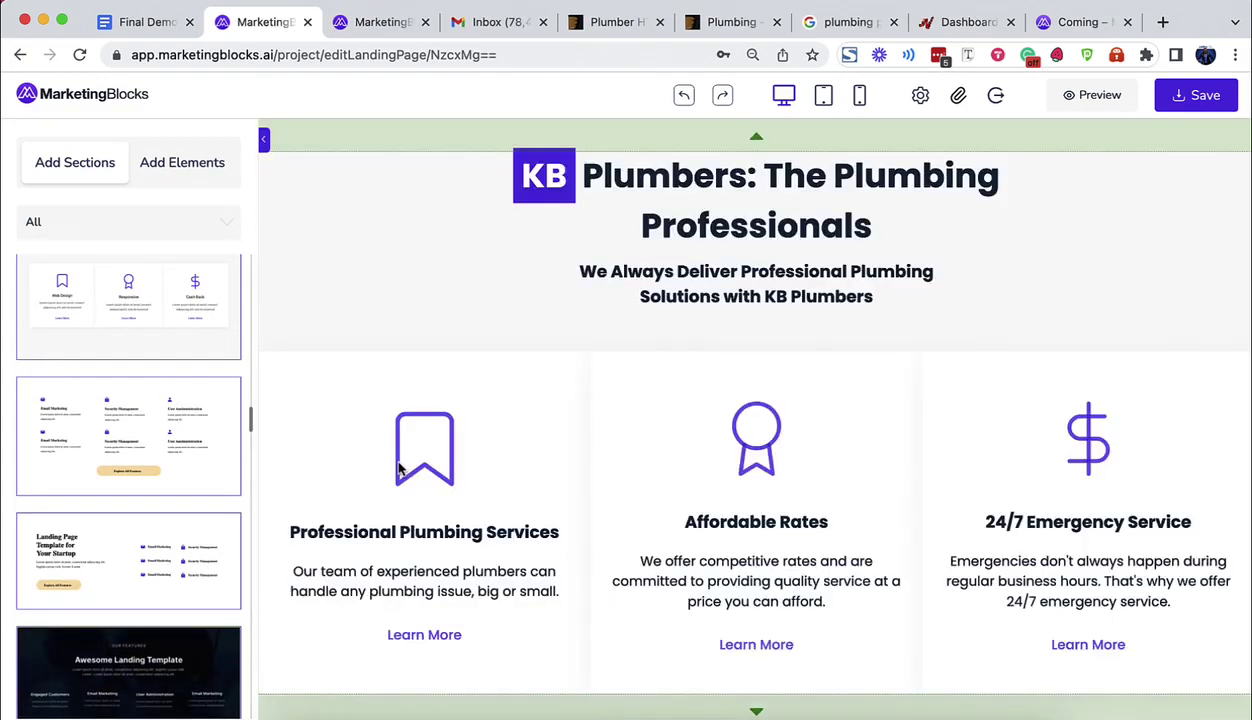
scroll(1070, 458, down, 2)
click(1070, 458)
click(757, 651)
scroll(128, 480, down, 1)
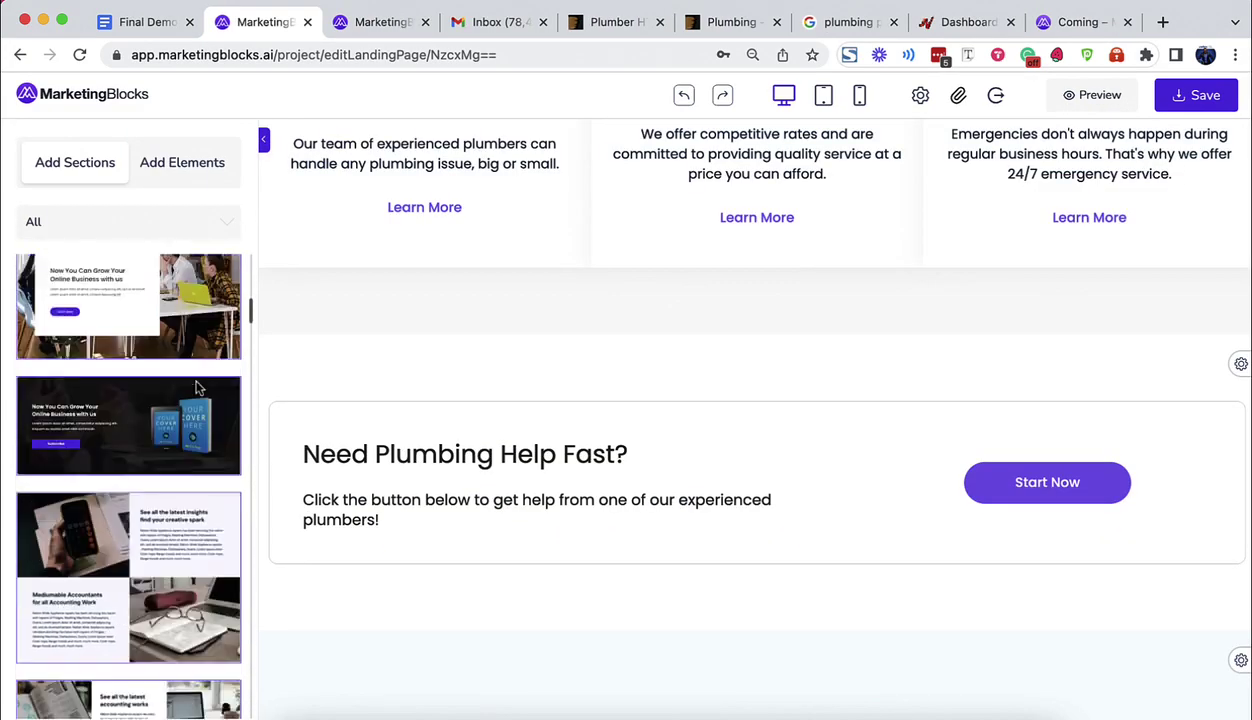
- Add a photo section above Need Plumbing Help Fast? and the purple Awesome Landing Template features section below it
scroll(128, 480, up, 2)
drag(155, 412, 429, 349)
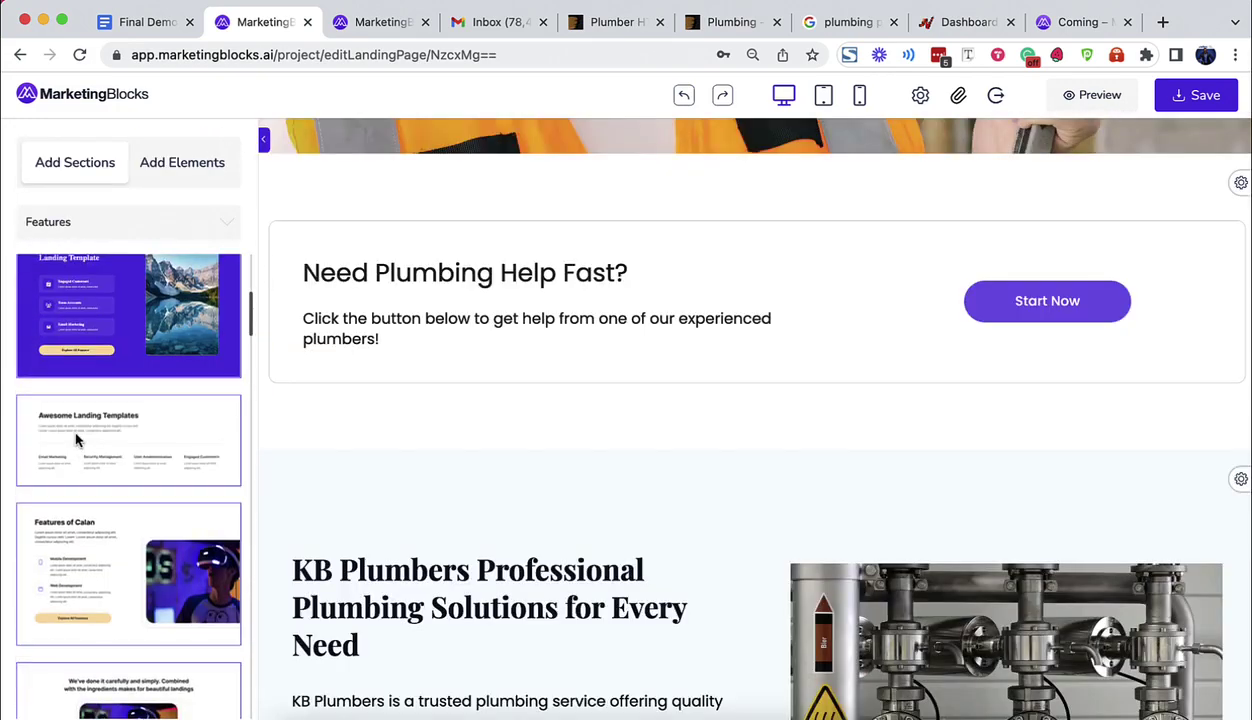
drag(190, 390, 300, 457)
drag(300, 457, 300, 457)
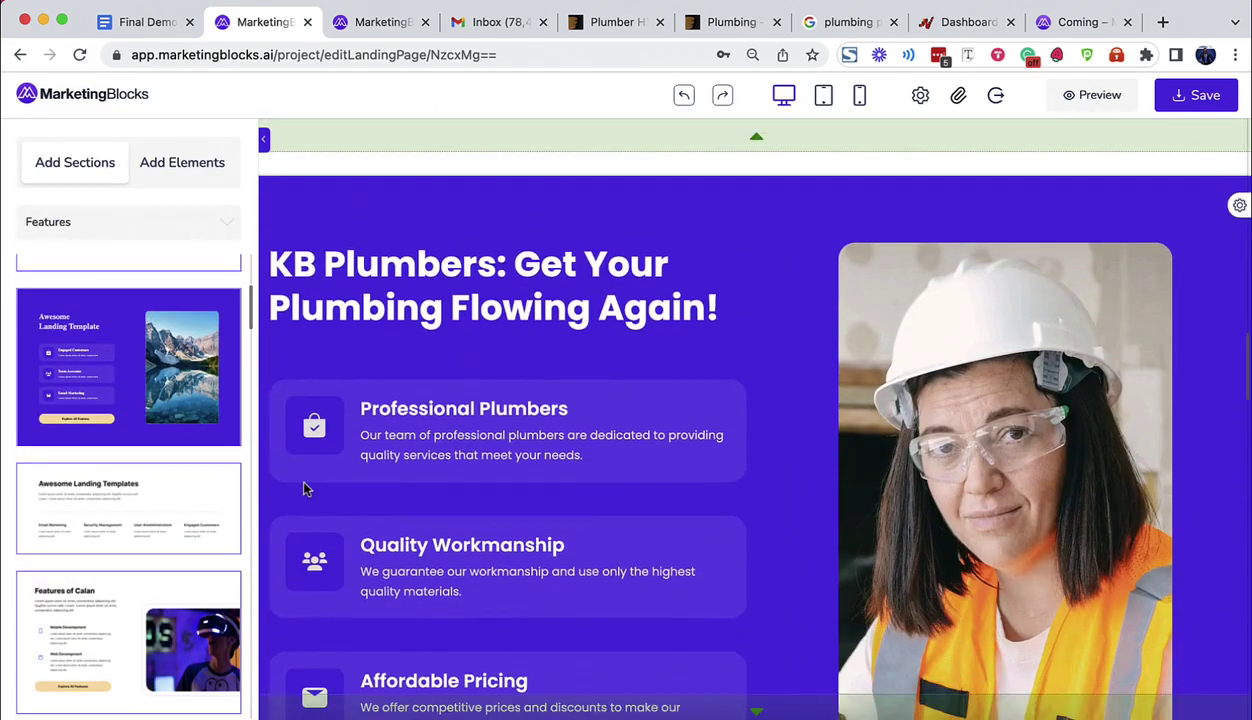
scroll(302, 489, down, 5)
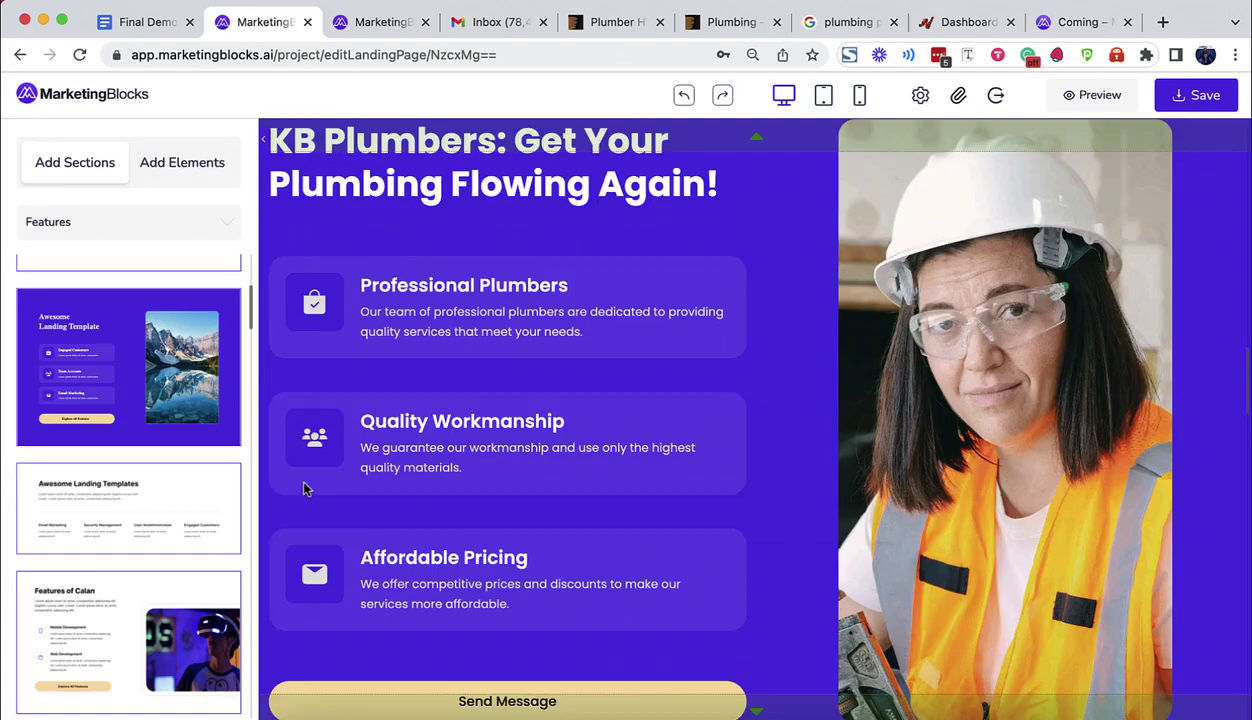
- Add a features section with a two-column checklist and a side photo further down the page, and select its heading
scroll(108, 445, down, 10)
drag(108, 445, 364, 429)
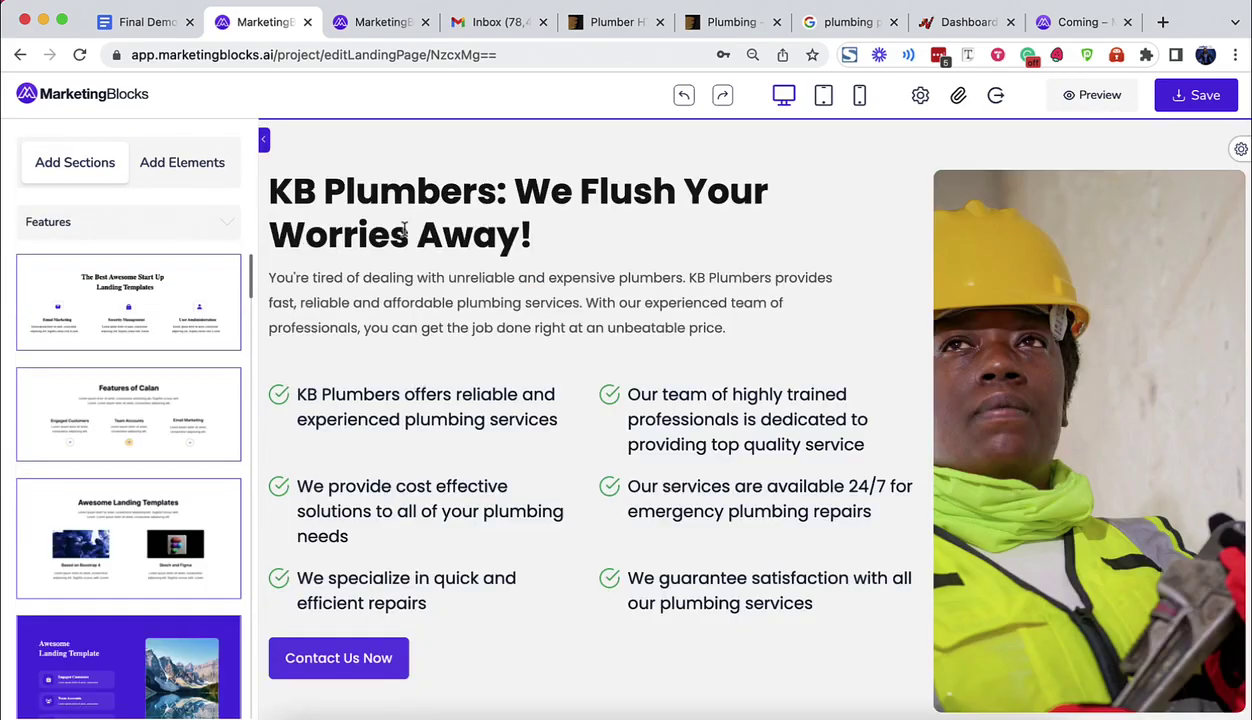
click(404, 226)
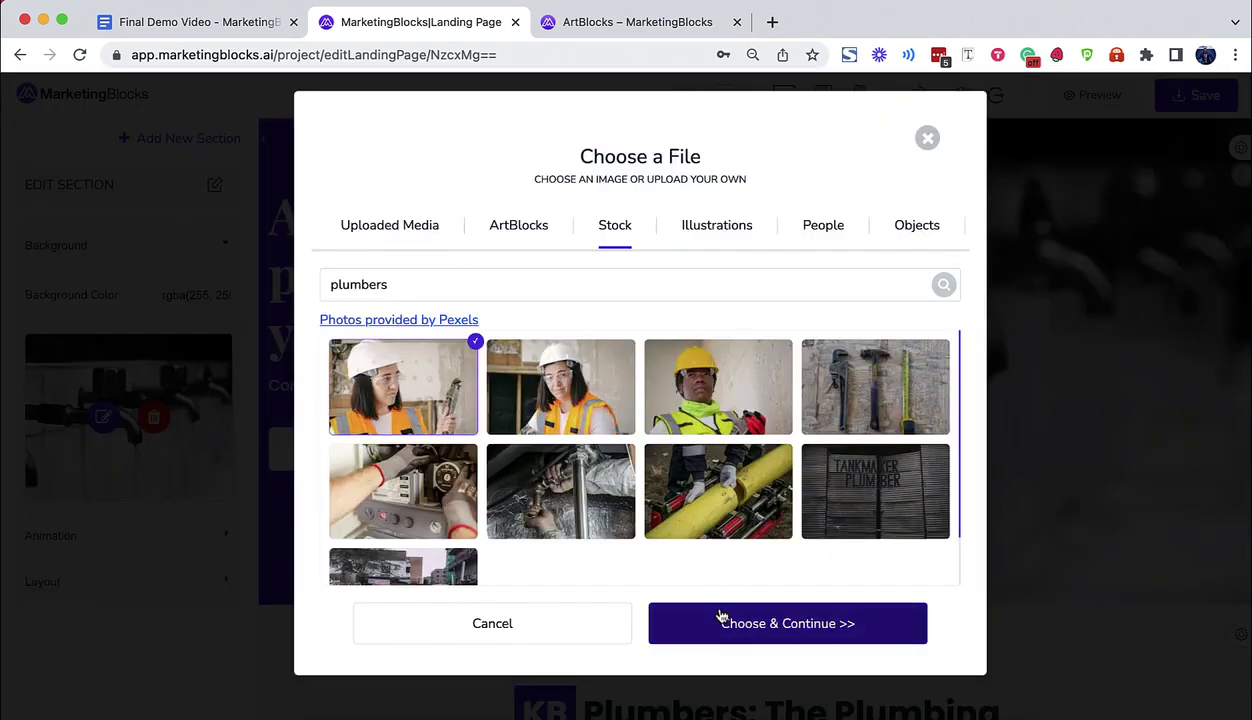
- Set the hero section's background image to the stock plumbers photo of a woman in a white helmet holding a wrench
click(721, 617)
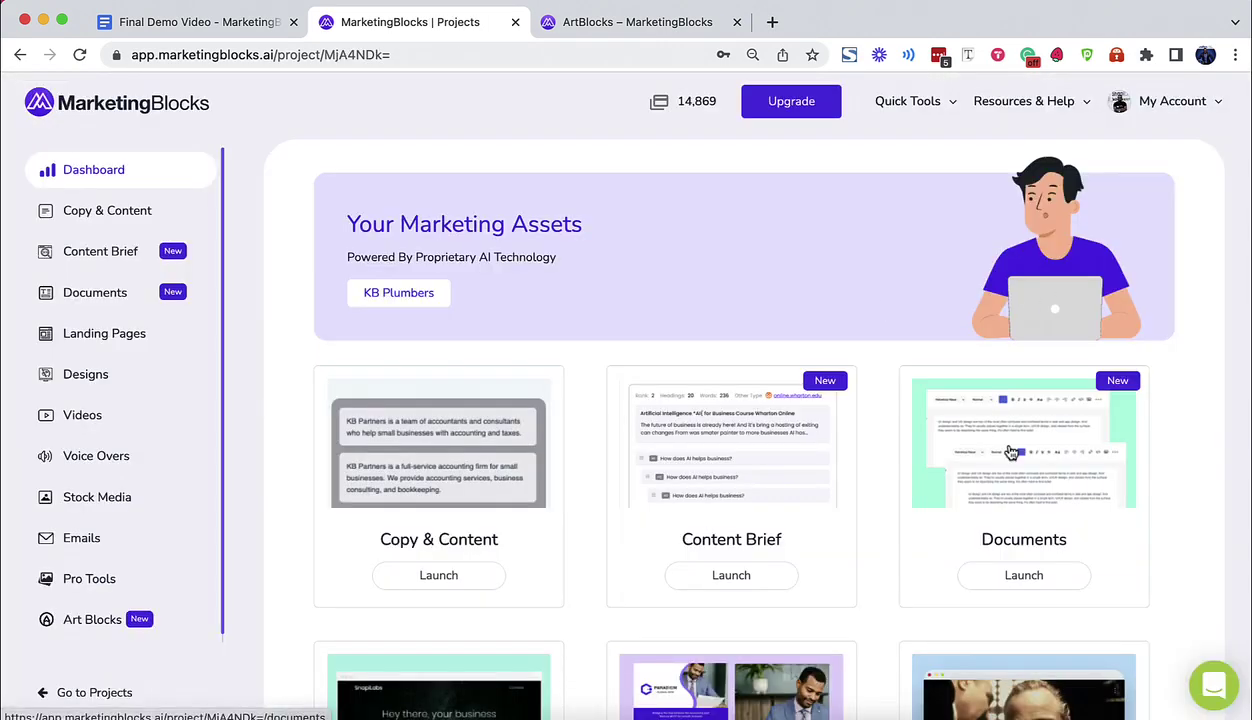
- Open the Documents area of the KB Plumbers project
click(1011, 452)
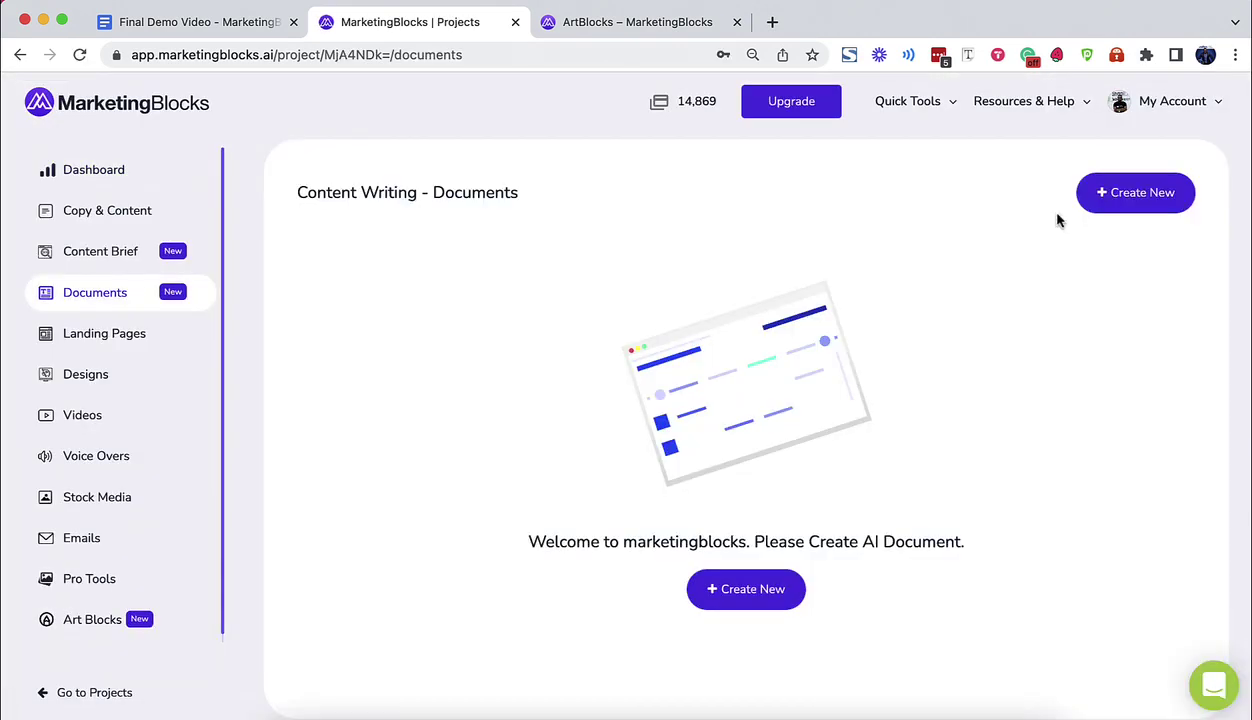
- Create the blank document doc1 and have the AI assistant write an engaging blog post on the topic 7 signs you need a plumber
click(1144, 205)
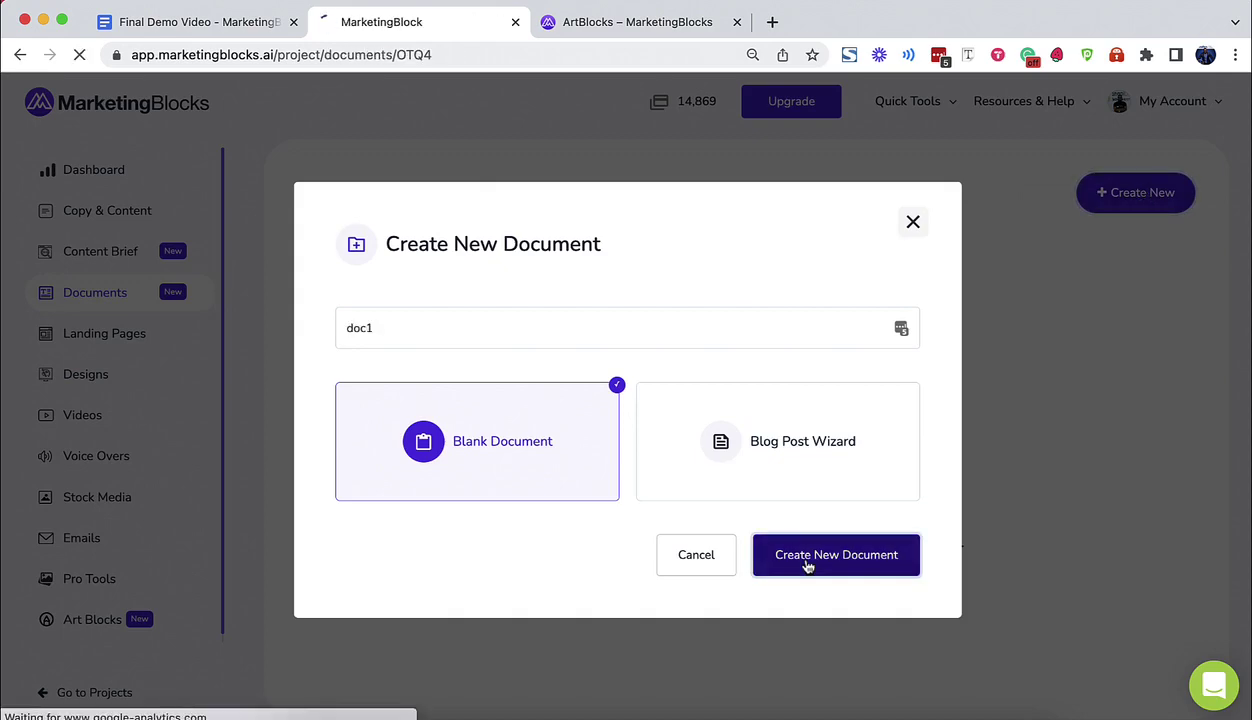
click(807, 566)
text(Write an e)
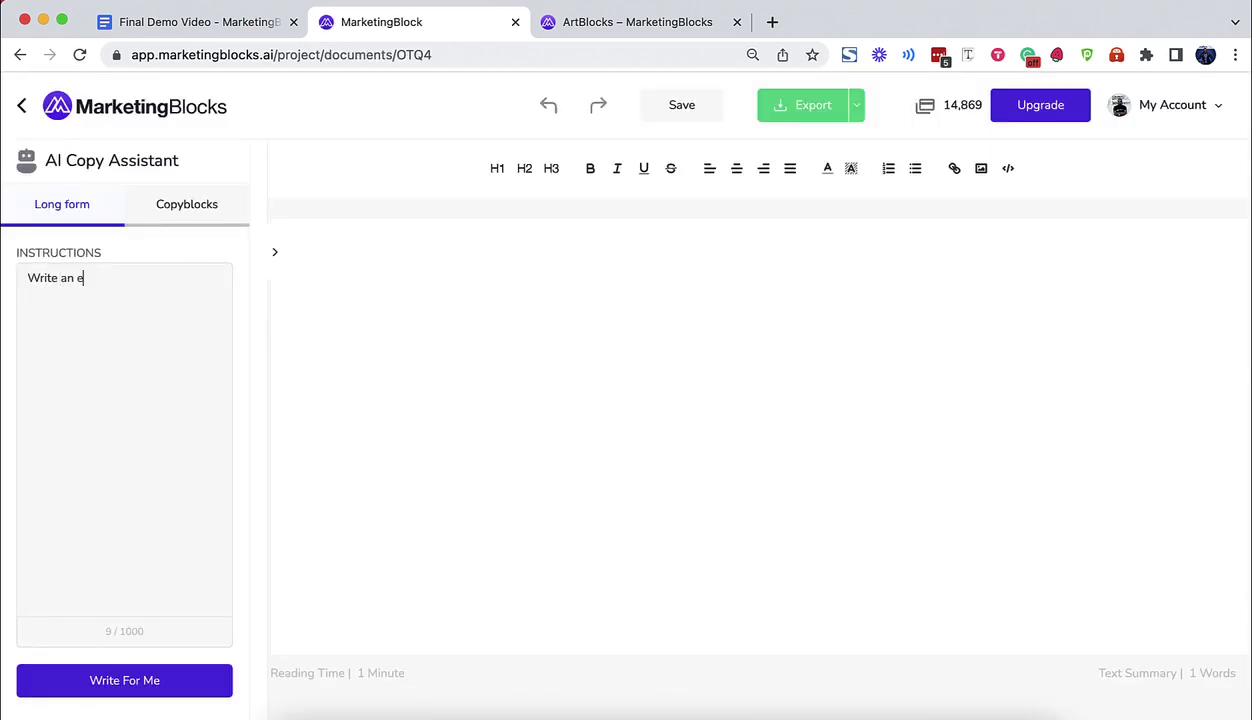
text(ng)
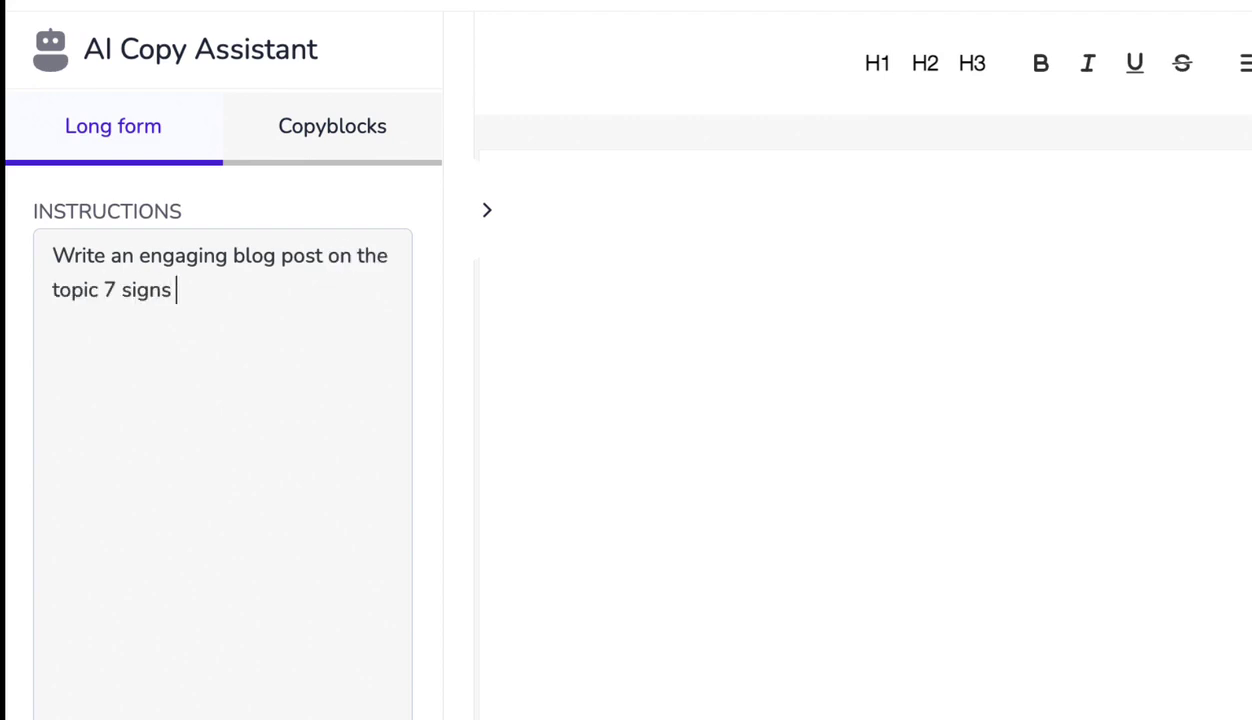
text(r)
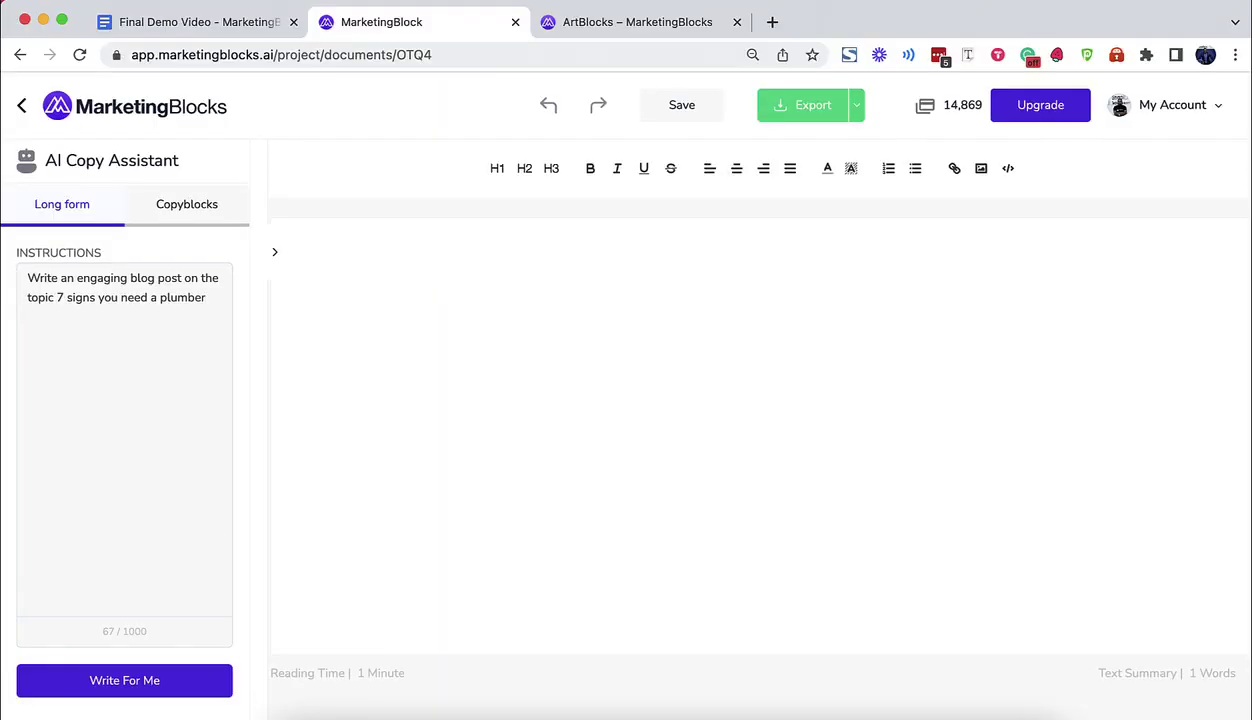
click(58, 669)
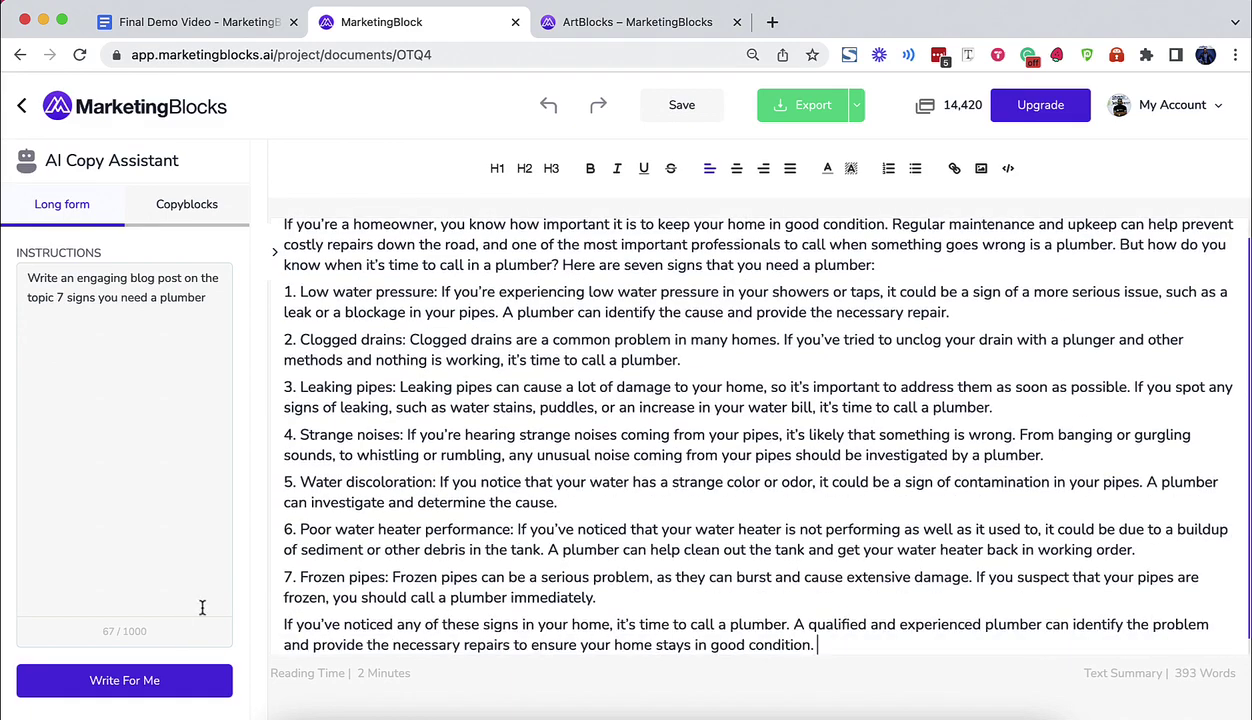
- Put "1. Low water pressure:" and "2. Clogged drains:" on their own lines and format both as H2 headings
click(438, 340)
key(Return)
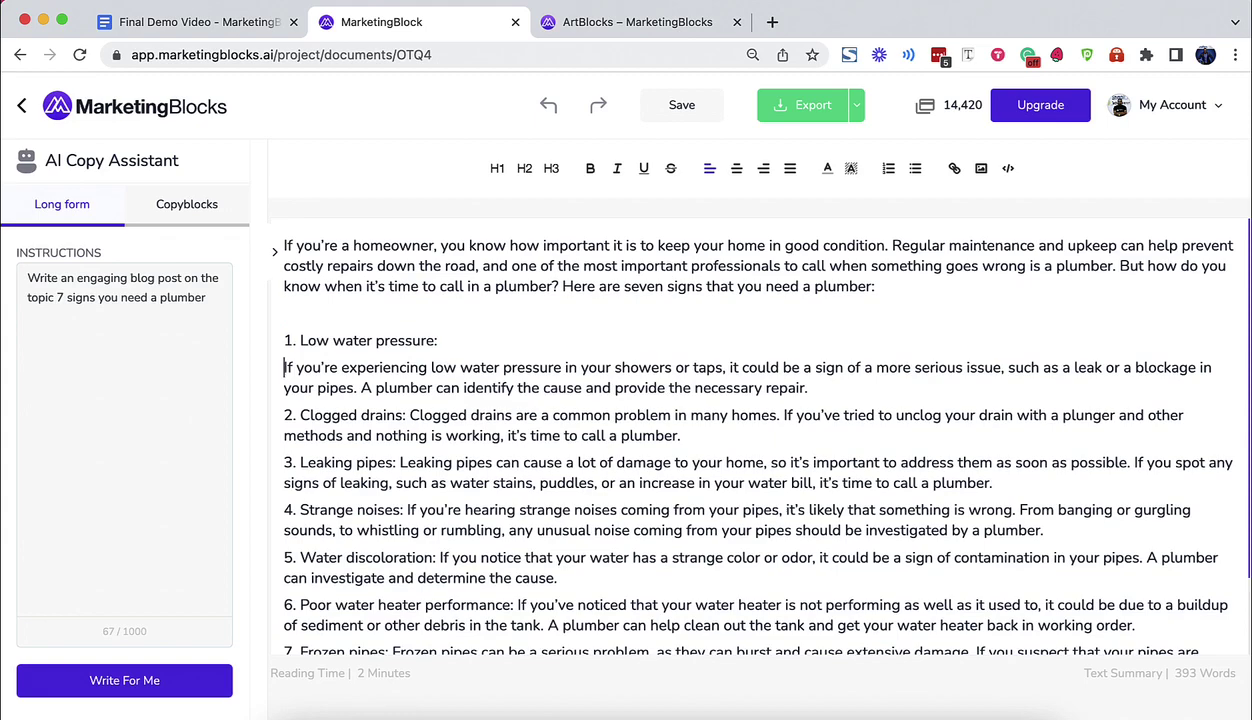
drag(438, 340, 284, 340)
click(524, 168)
click(412, 453)
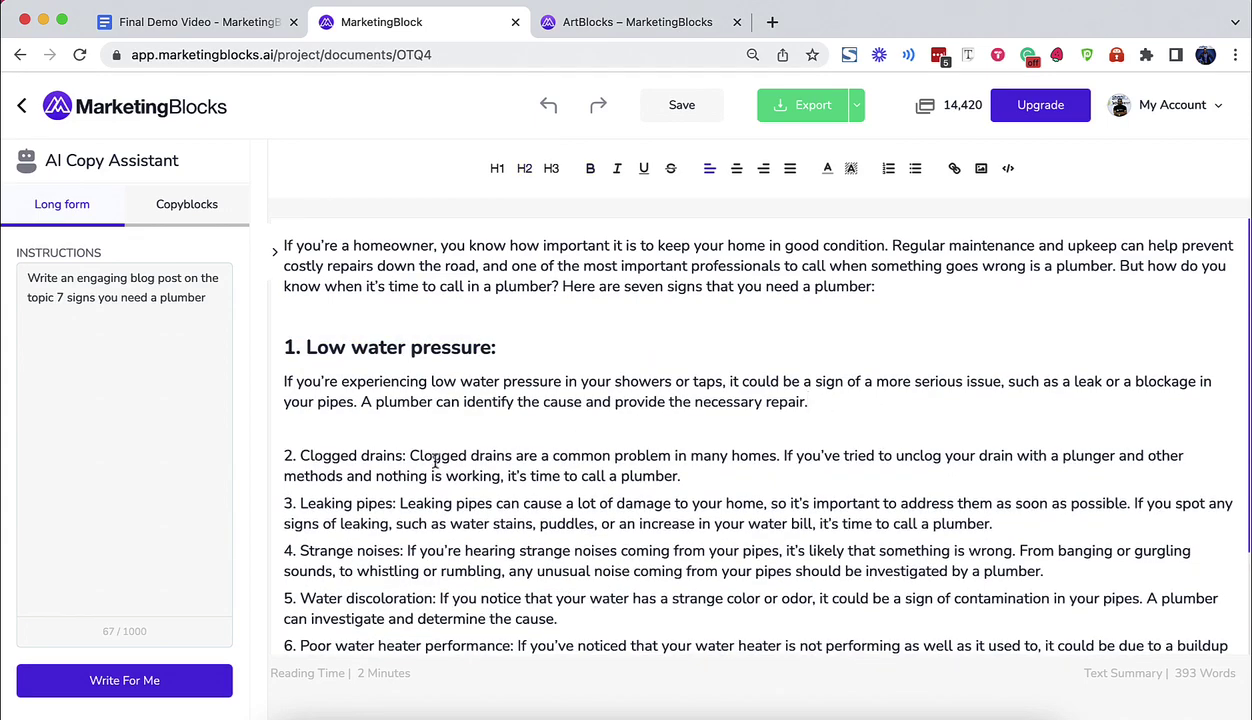
key(Return)
click(524, 168)
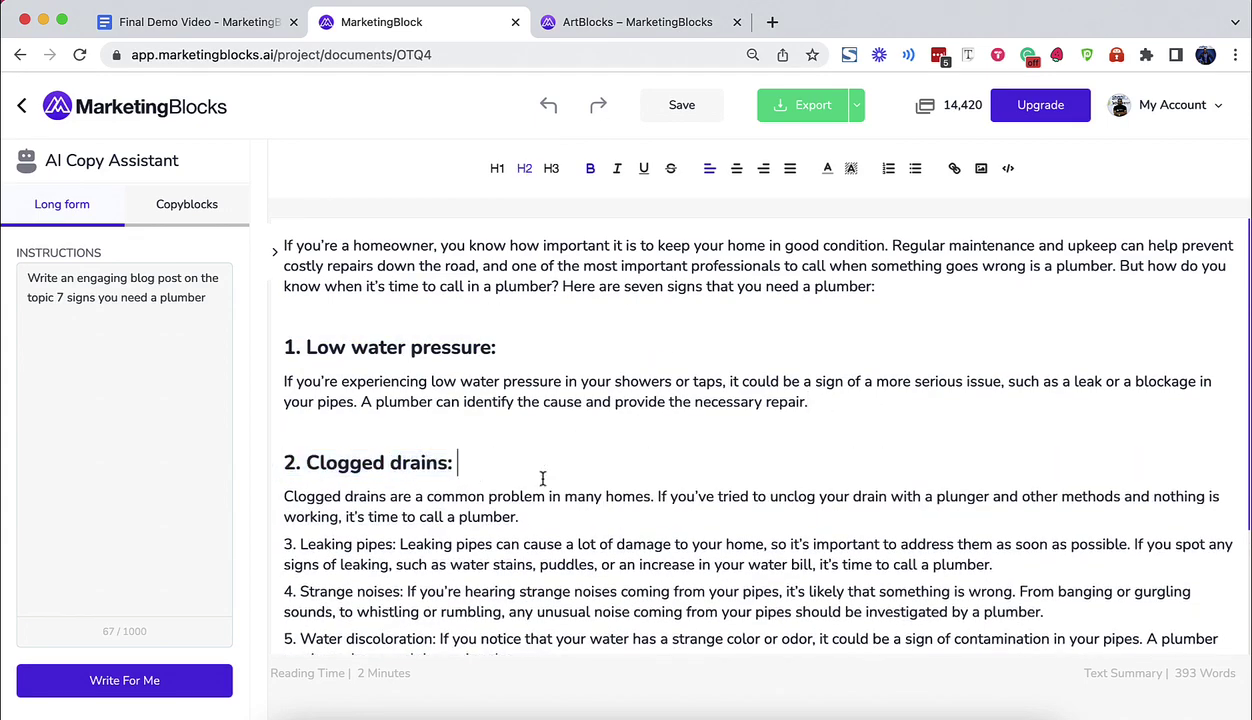
- Separate "3. Leaking pipes:" from its paragraph, add a blank line above it and format it as an H2 heading
click(520, 517)
key(Return)
click(398, 571)
key(Return)
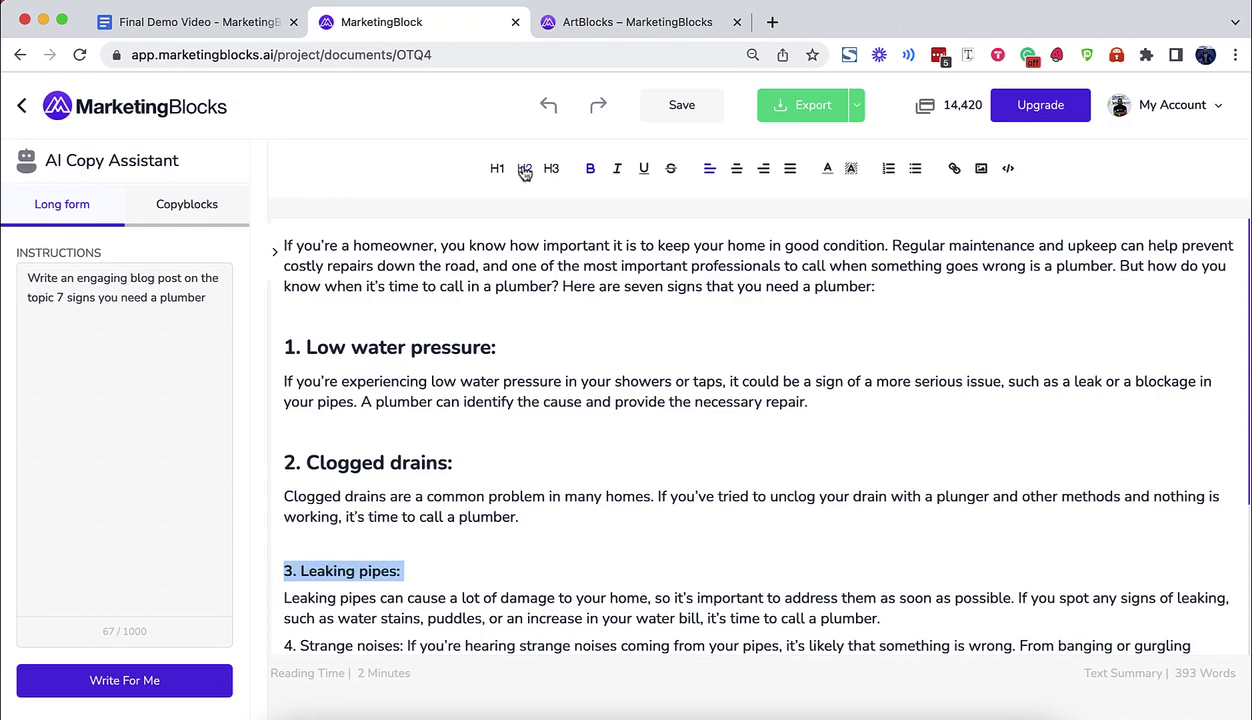
click(524, 169)
- Separate "4. Strange noises:" from its paragraph, add a blank line above it and format it as an H2 heading
scroll(876, 545, down, 2)
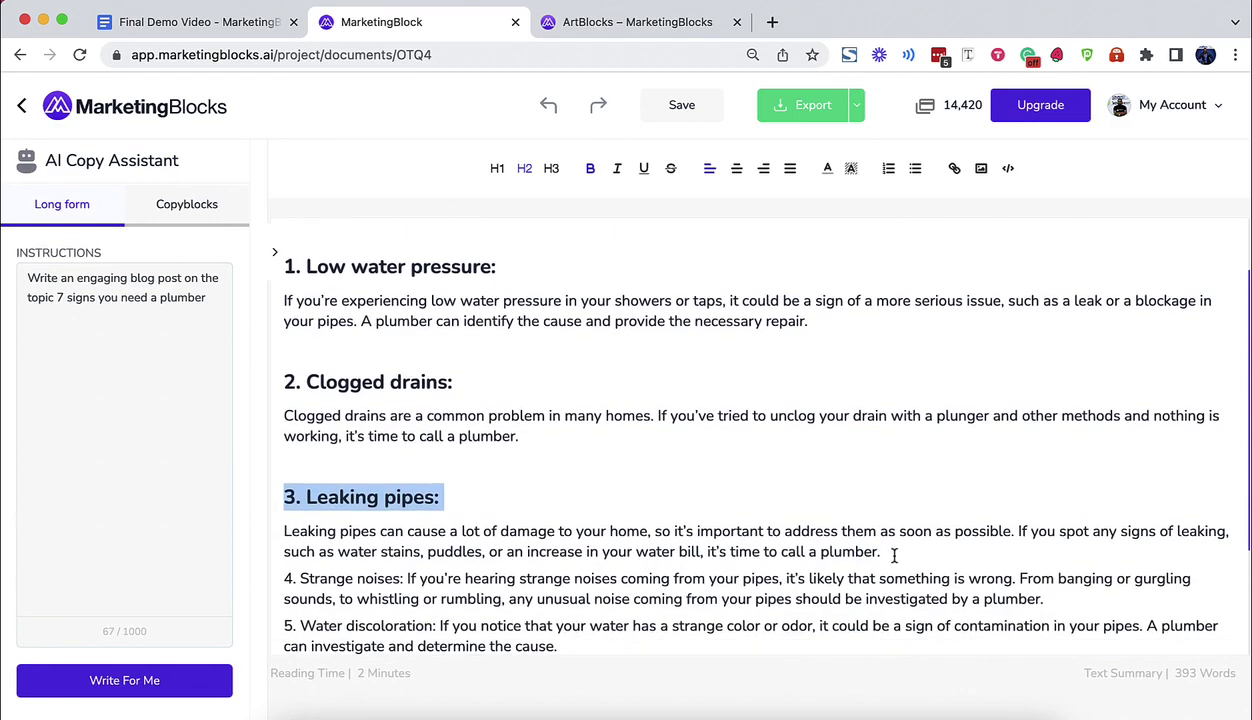
click(876, 545)
key(Return)
click(403, 605)
key(Return)
click(524, 169)
click(475, 384)
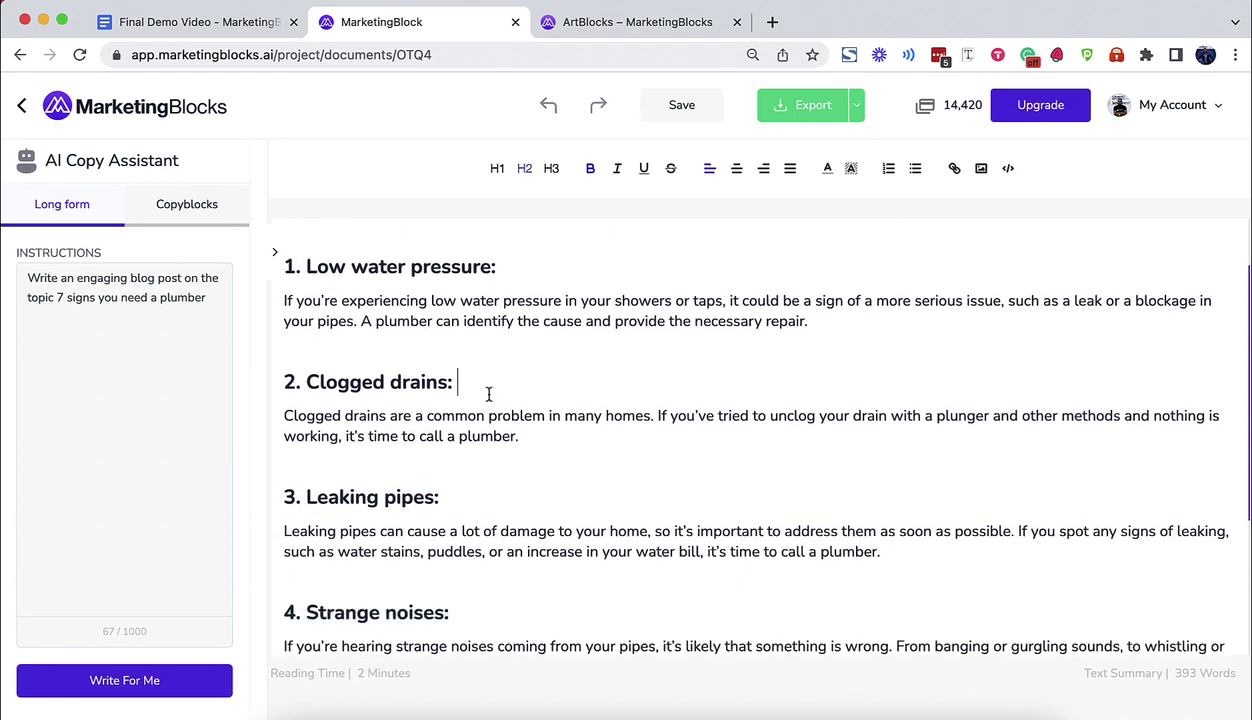
scroll(492, 420, up, 2)
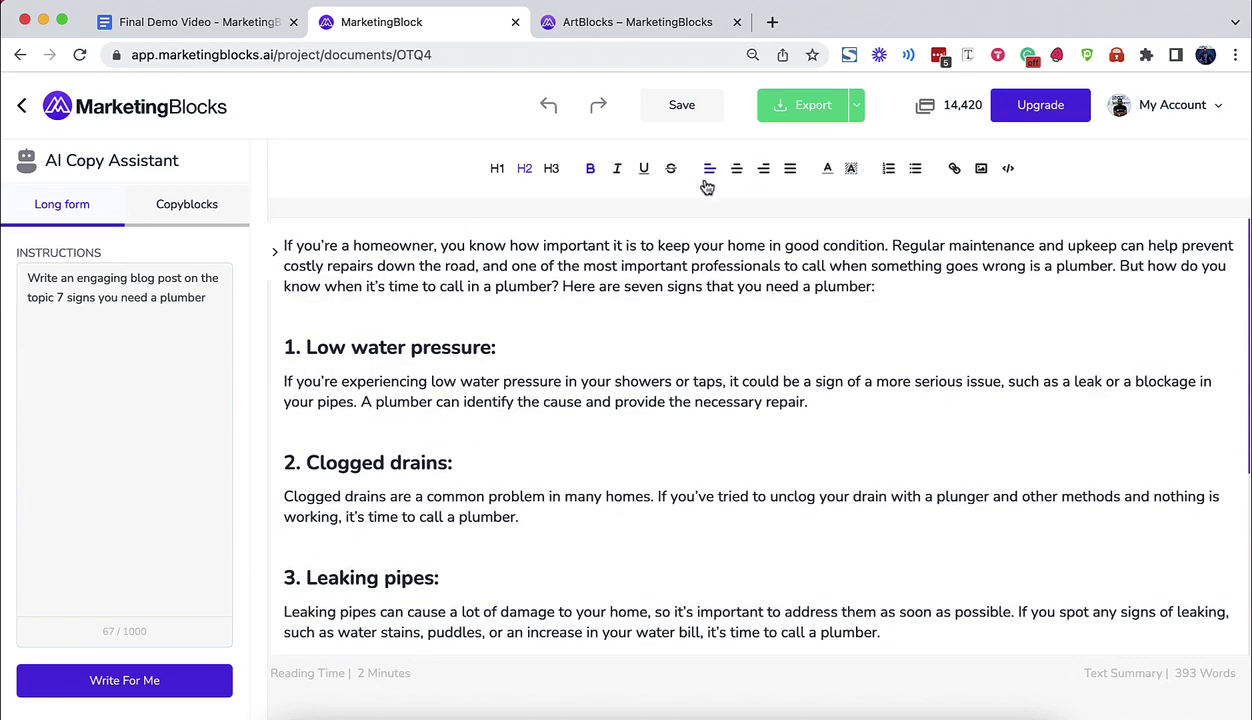
click(855, 107)
click(846, 168)
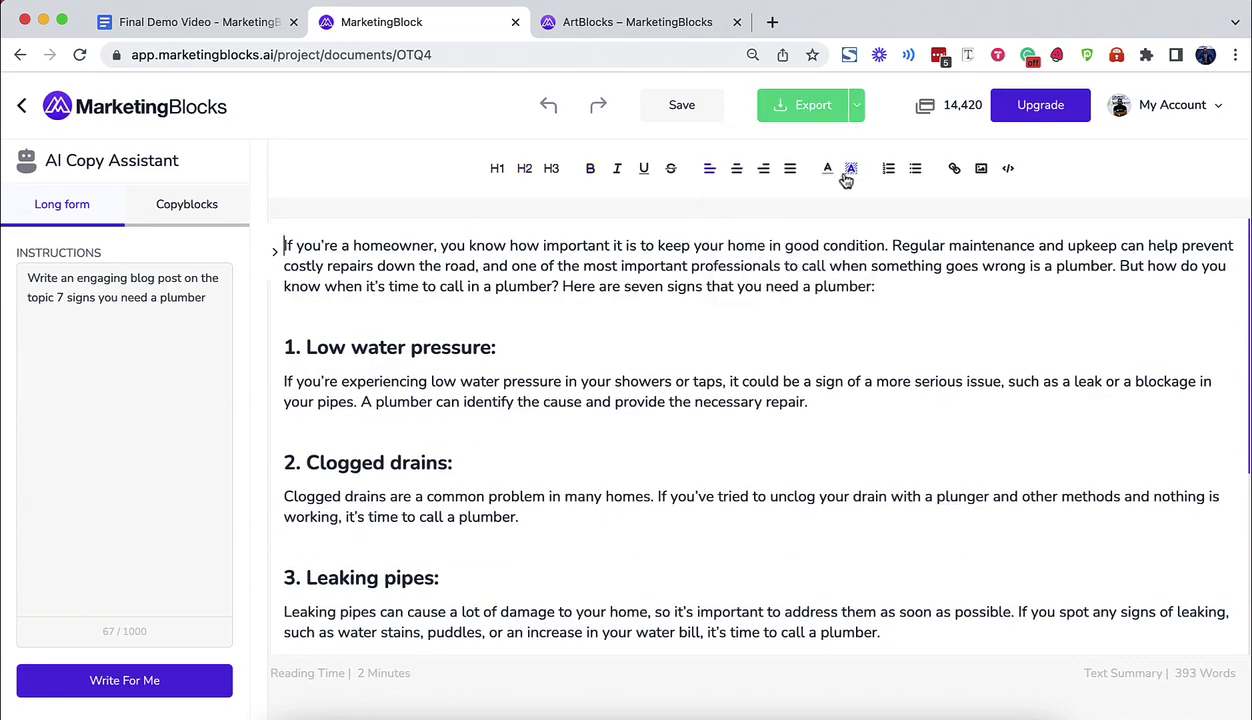
click(981, 169)
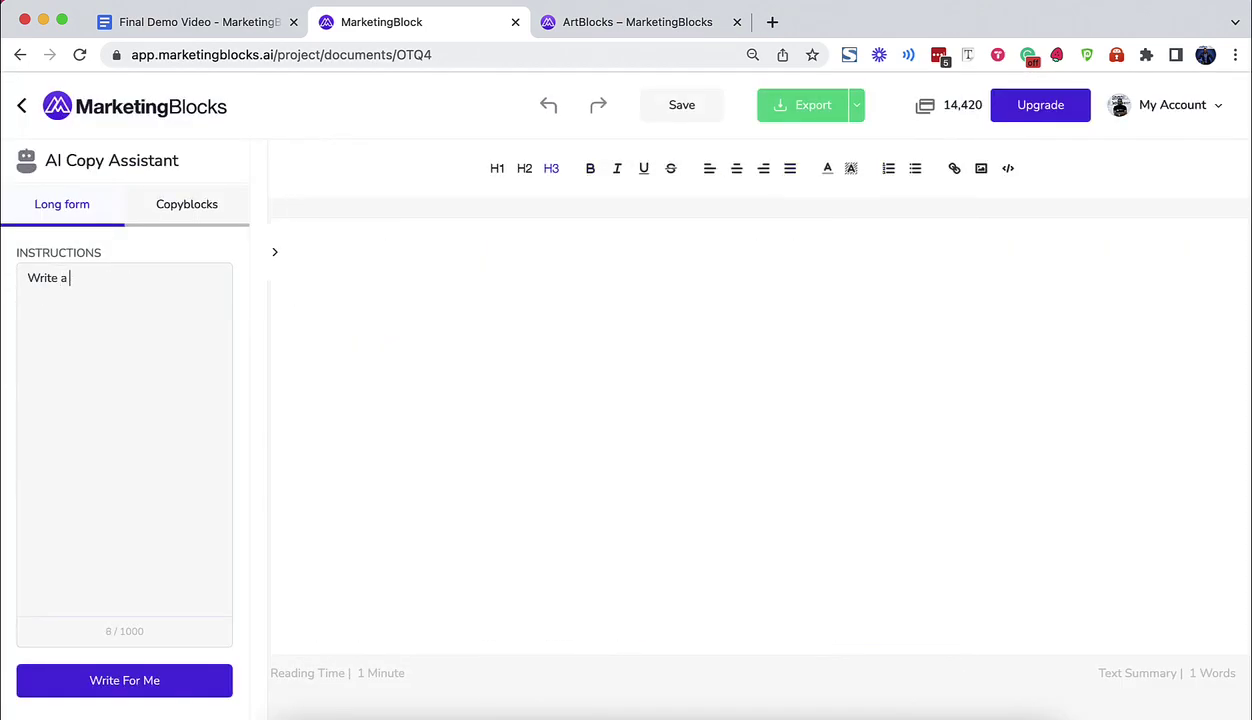
- Have the AI assistant fill the emptied document from the instruction "Write a business model canvas for a plumbing business."
text(business model canva)
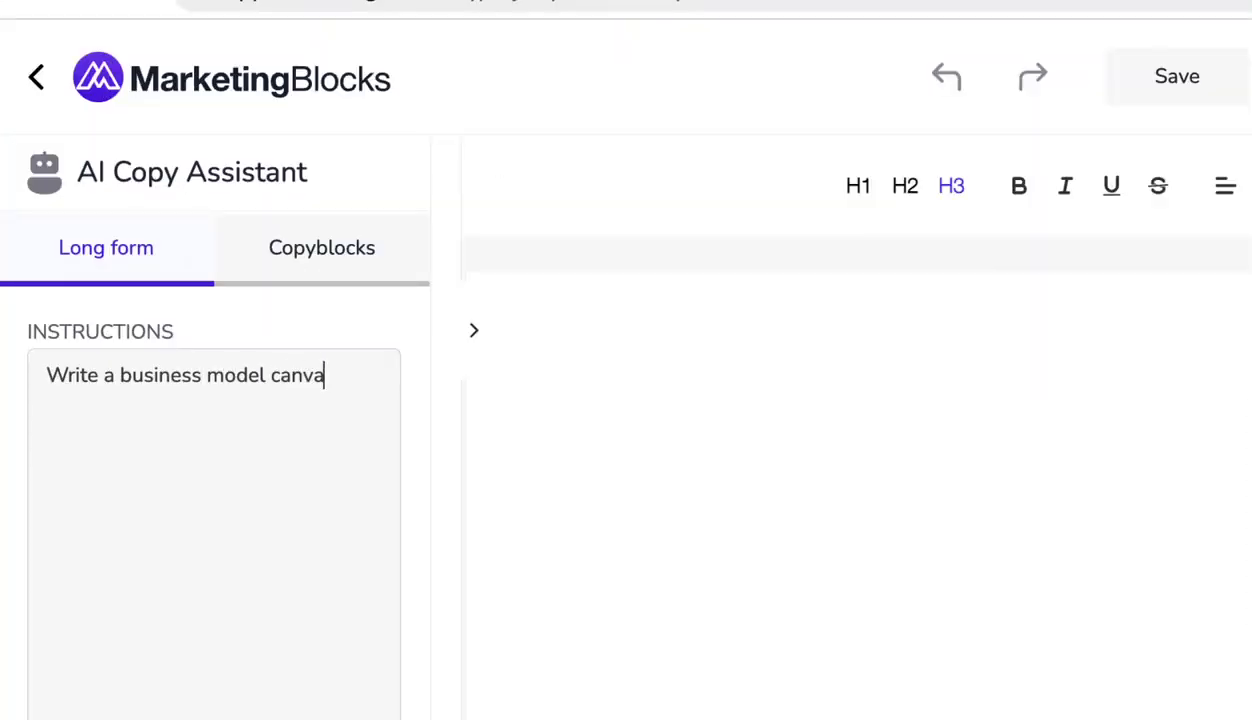
text(s for a plum)
text(bing )
text(business)
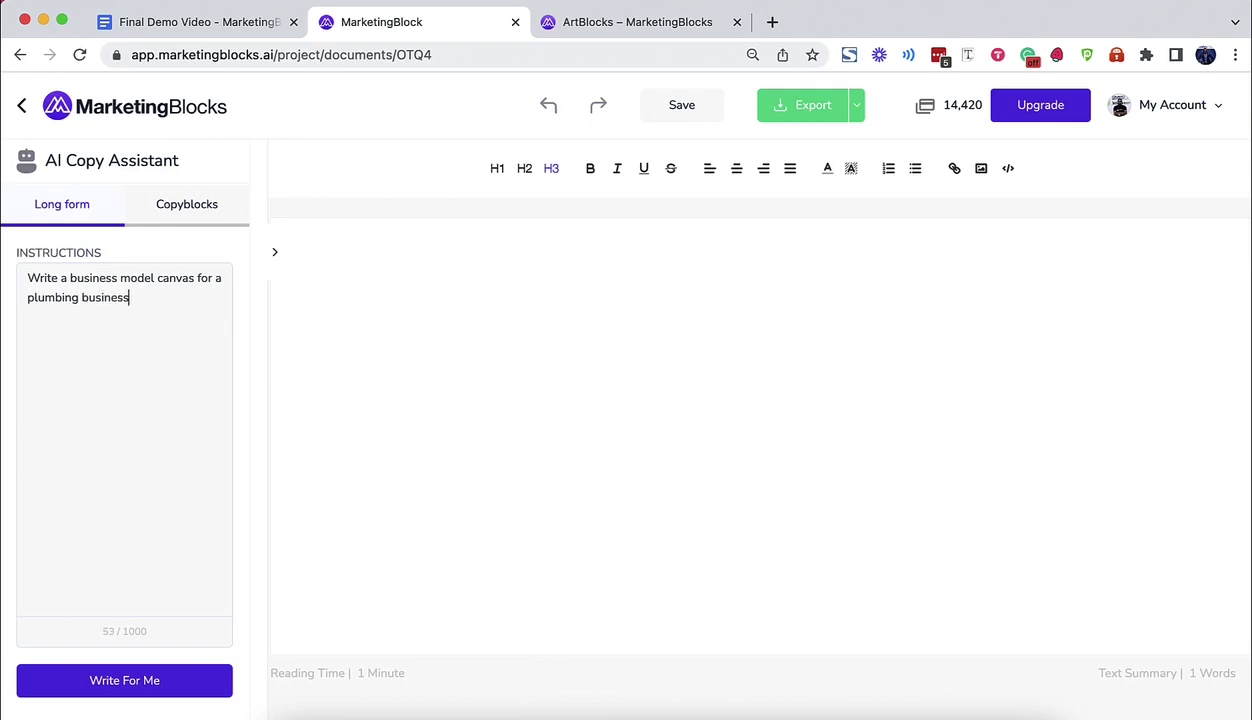
text(.)
click(117, 679)
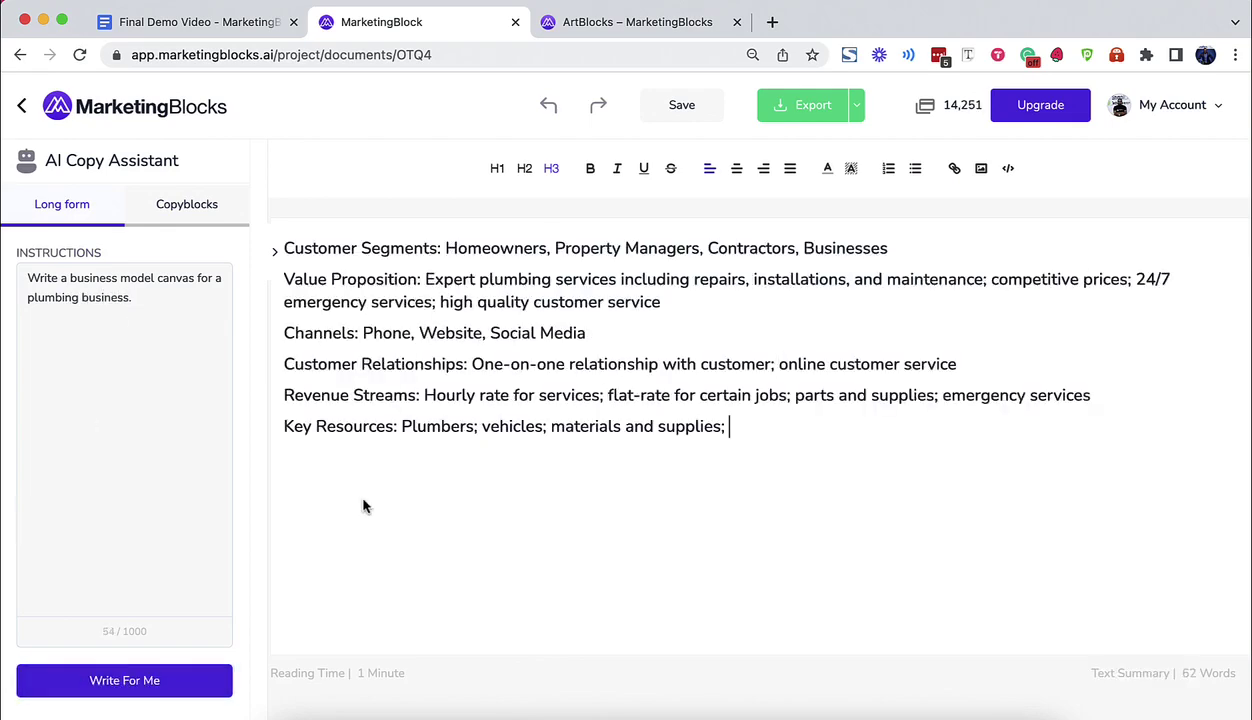
scroll(419, 550, down, 5)
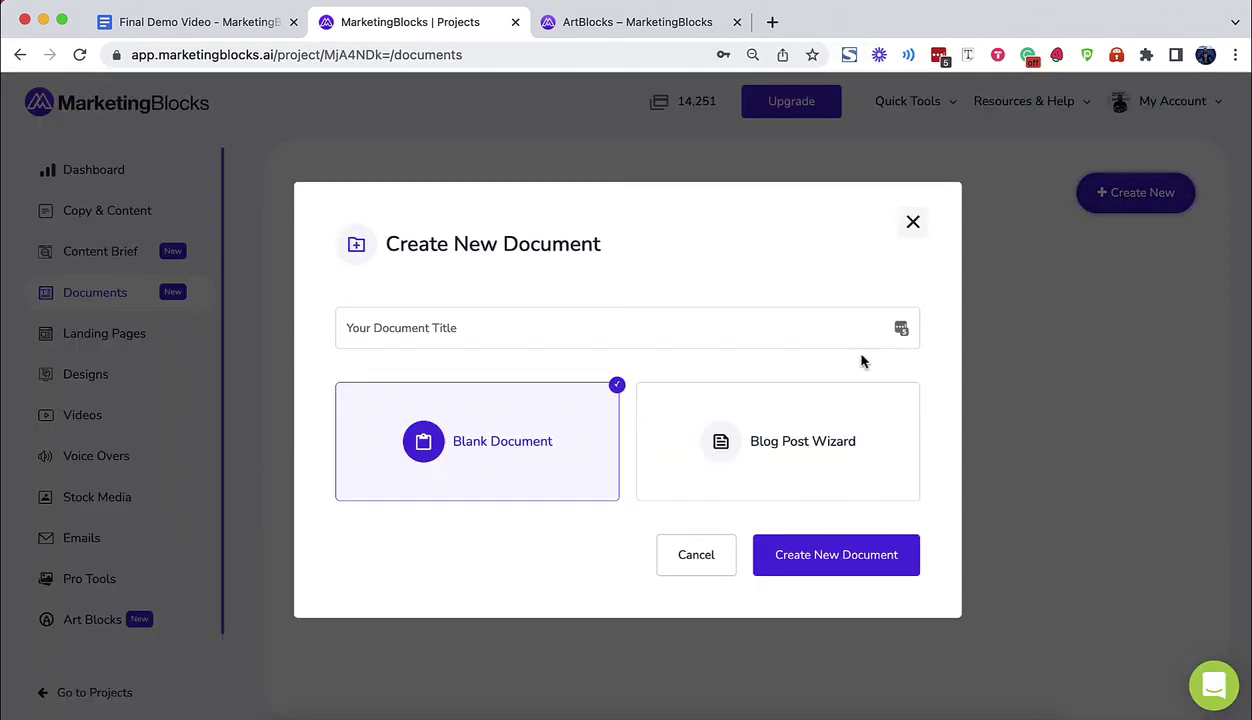
- Create the document doc2 with the Blog Post Wizard and submit plumbing as the blog topic
text(doc2)
click(771, 476)
click(838, 562)
text(plumbing)
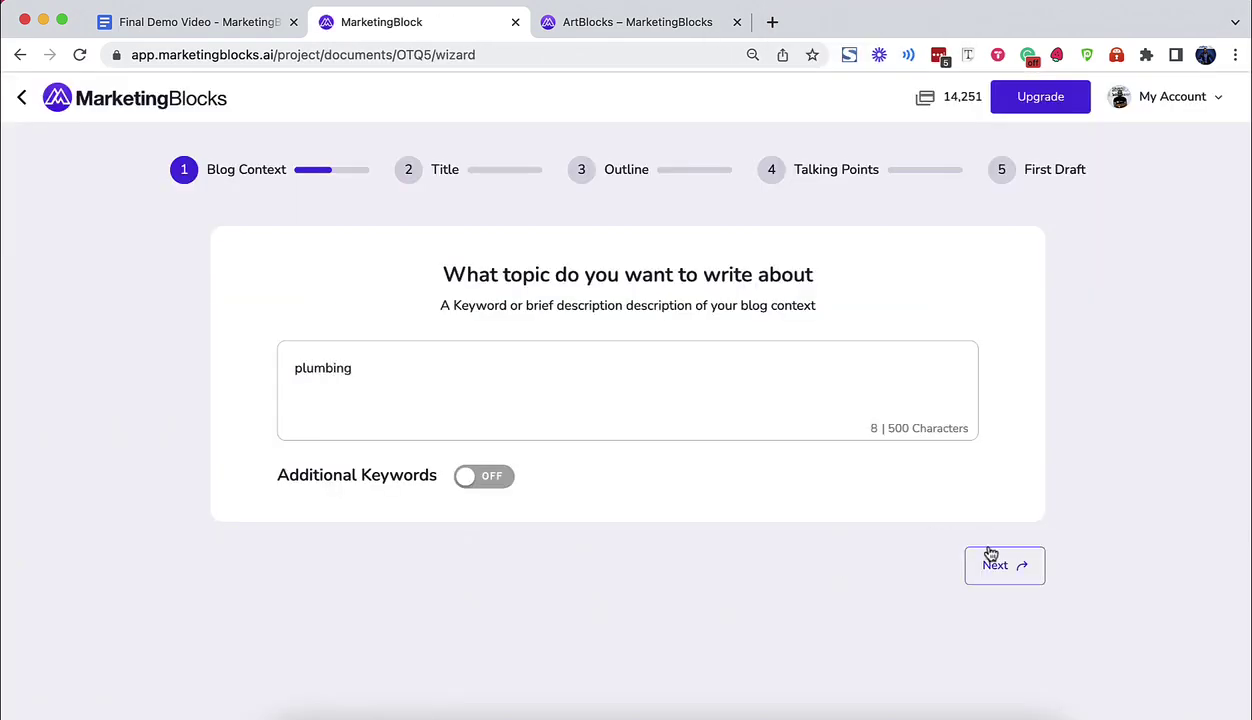
click(995, 565)
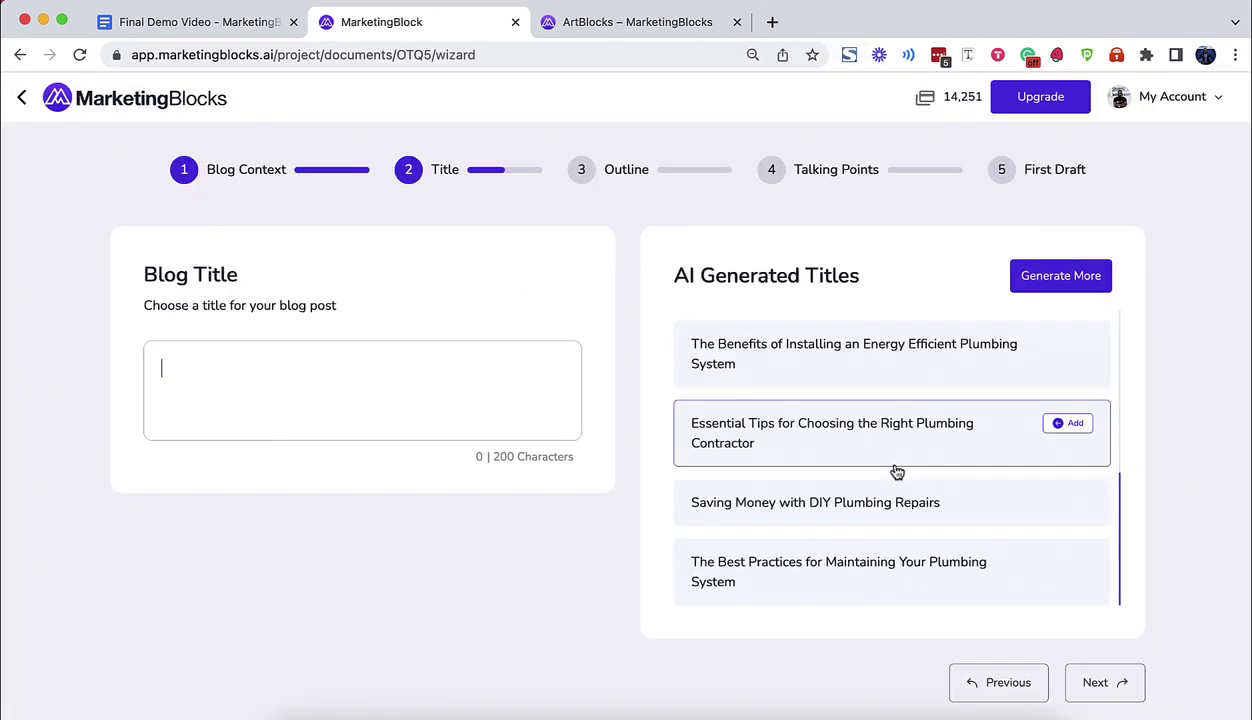
- Generate more titles, add the 5 Essential Plumbing Tips suggestion and submit it as "9 Essential Plumbing Tips Every Homeowner Should Know"
click(1022, 276)
scroll(977, 405, down, 6)
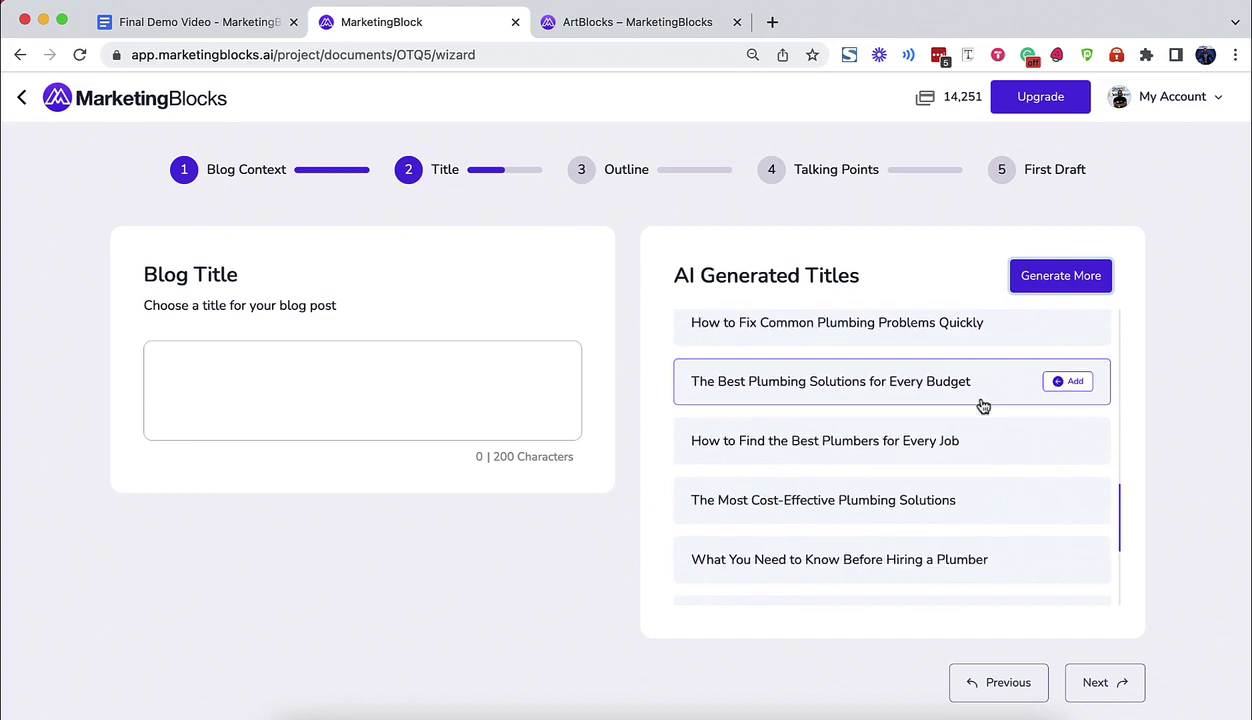
scroll(983, 405, up, 2)
click(1066, 438)
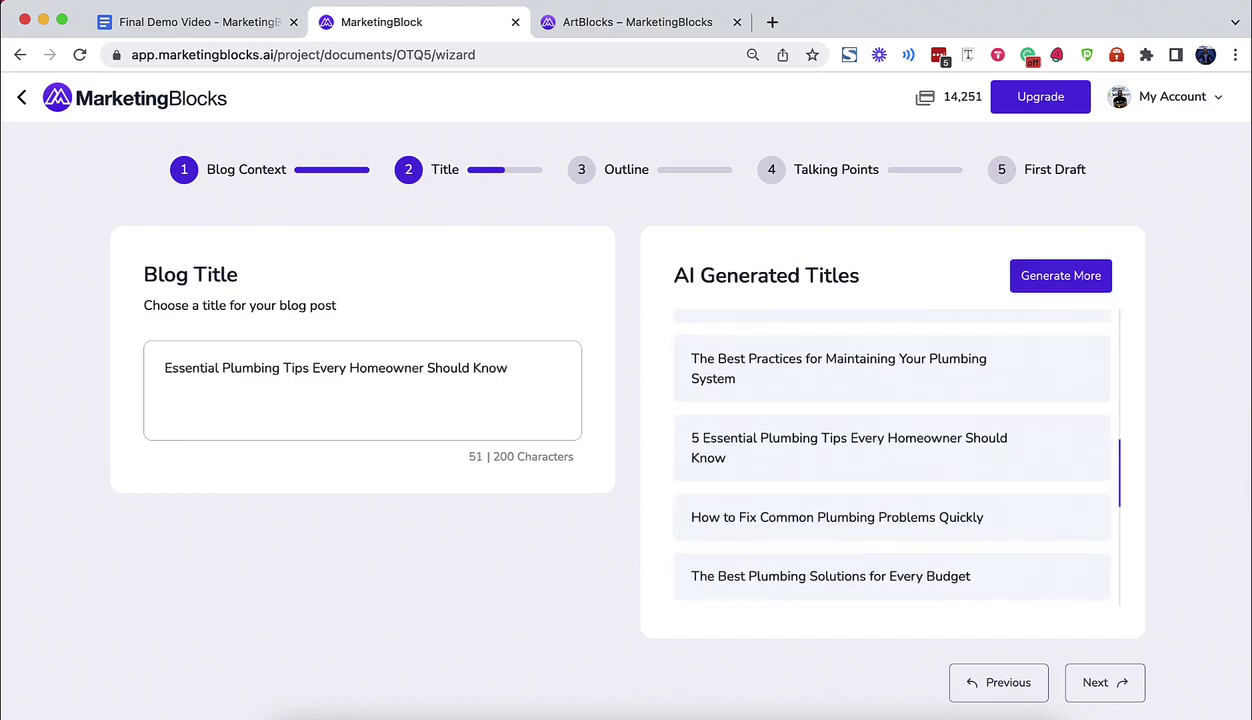
click(1104, 684)
- Generate more AI outline suggestions for the blog post
scroll(1060, 450, down, 3)
click(1031, 226)
scroll(270, 490, up, 1)
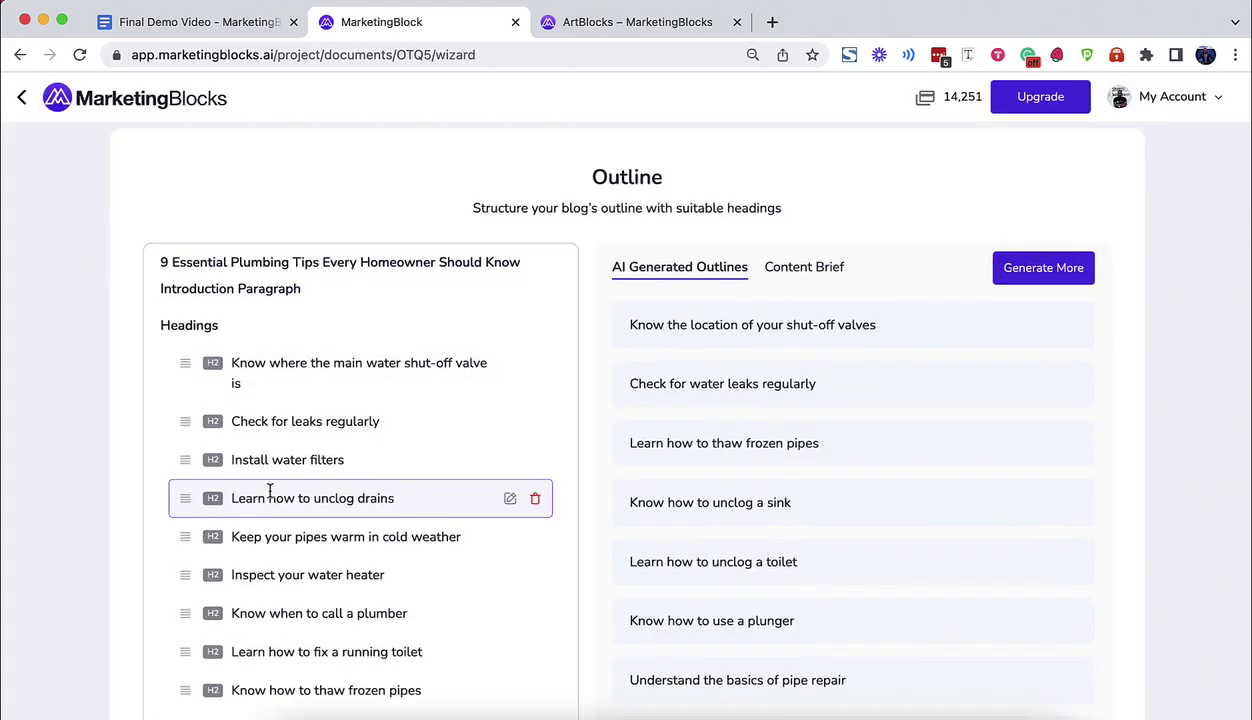
- Move Inspect your water heater above Keep your pipes warm in cold weather, and Learn how to fix a running toilet above Know when to call a plumber
scroll(270, 490, down, 1)
drag(182, 511, 184, 465)
drag(477, 590, 477, 553)
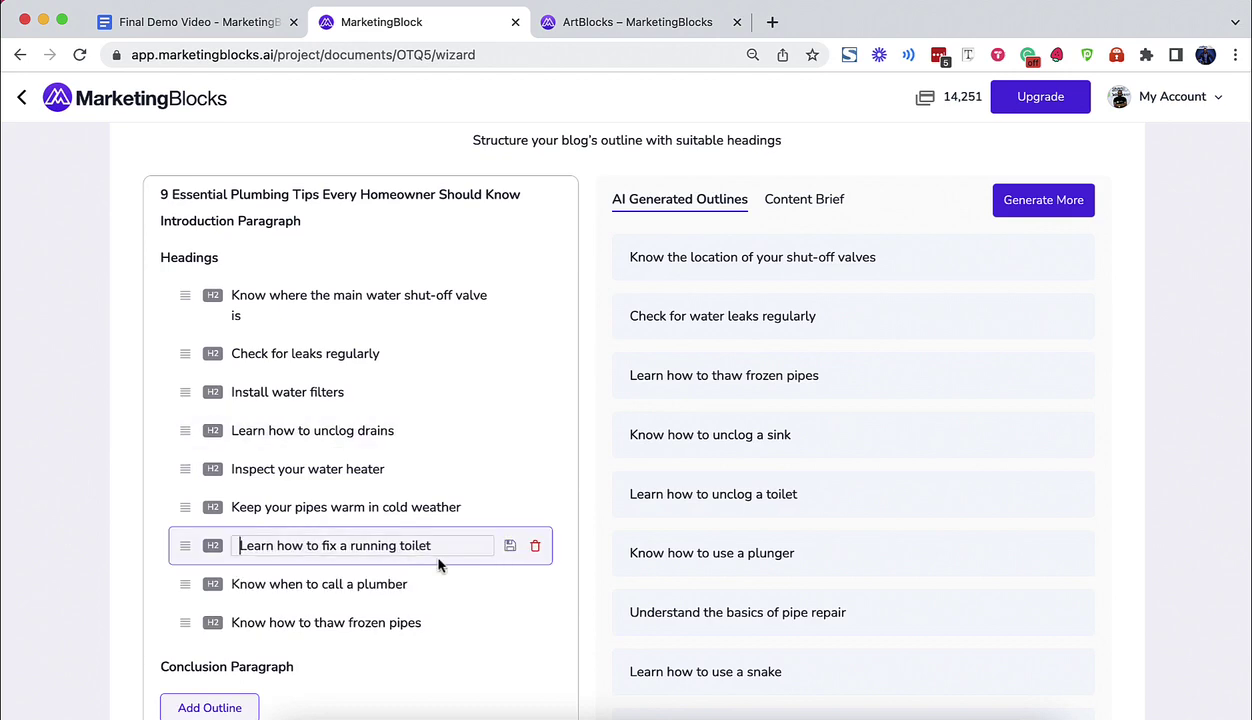
click(510, 546)
scroll(348, 557, down, 3)
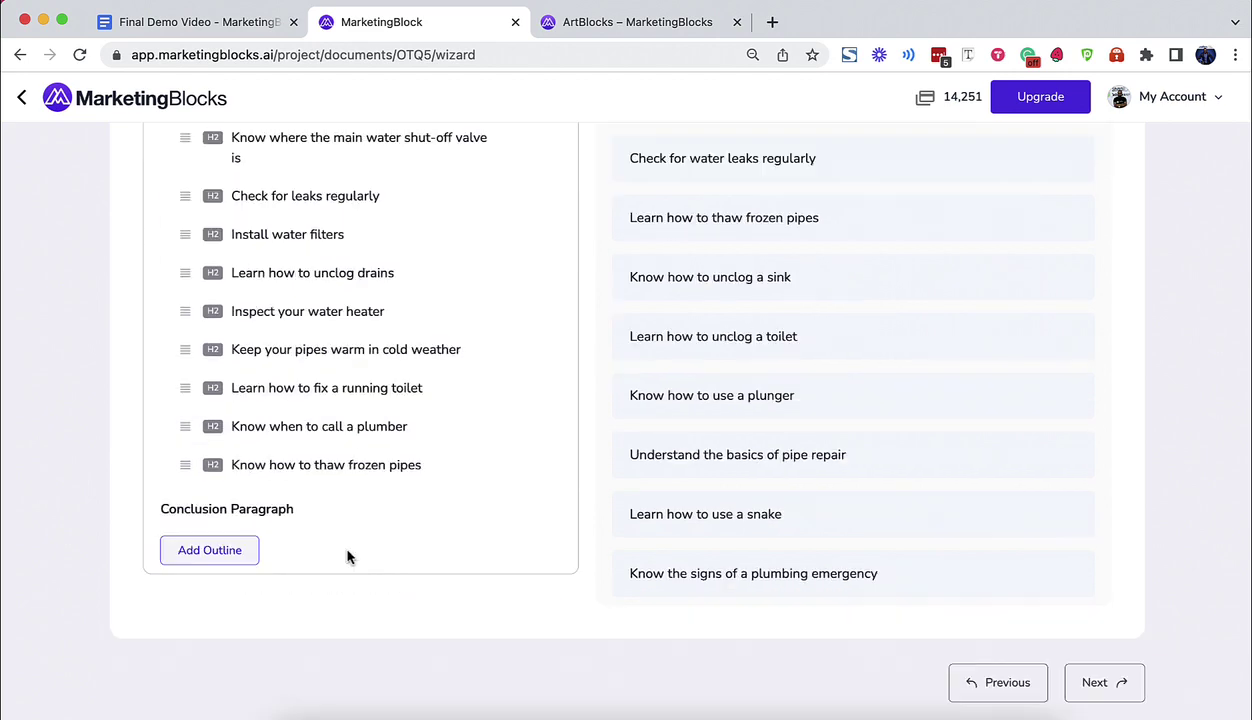
- Generate the talking points and remove "Understand the basics of how your plumbing system works." from the Know when to call a plumber heading
click(1104, 684)
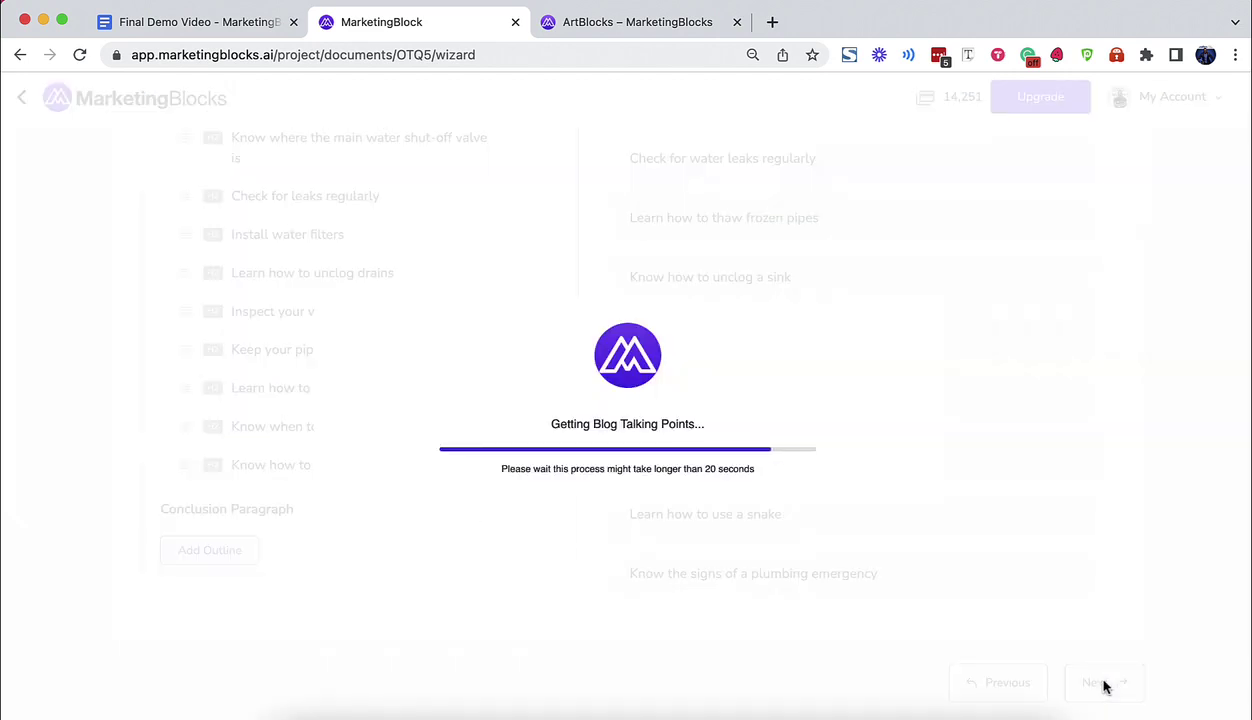
scroll(588, 548, down, 15)
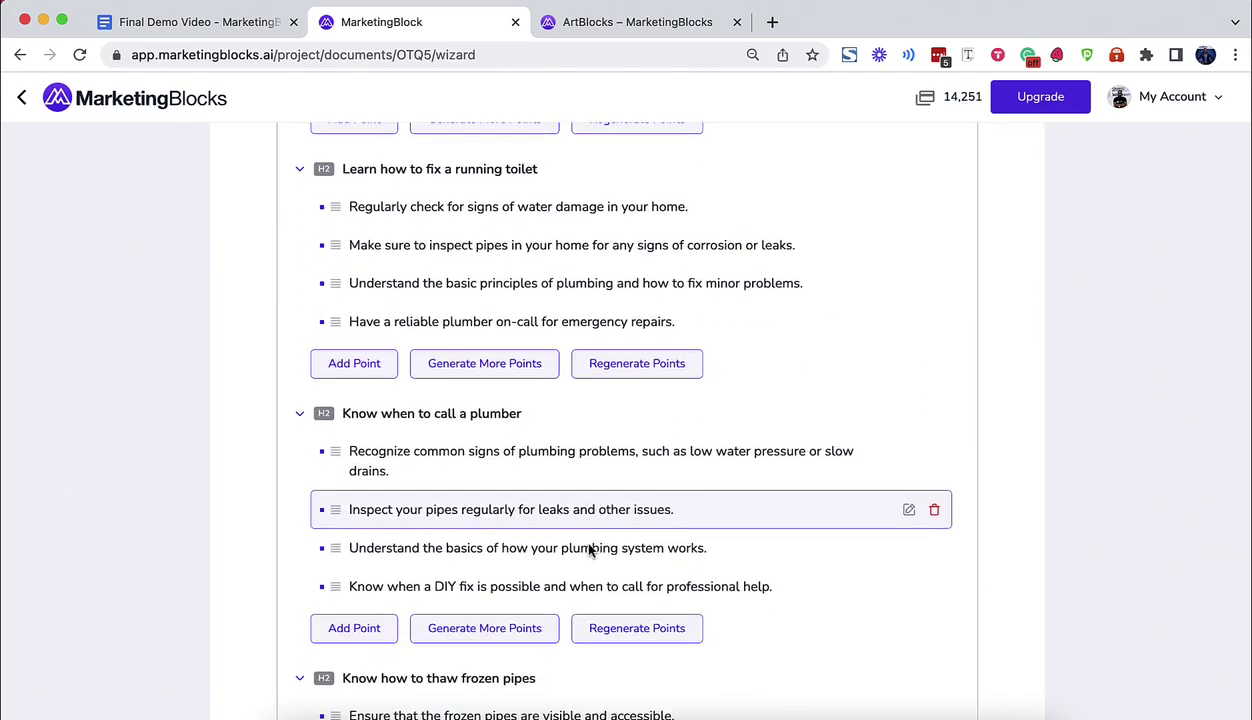
scroll(700, 570, down, 1)
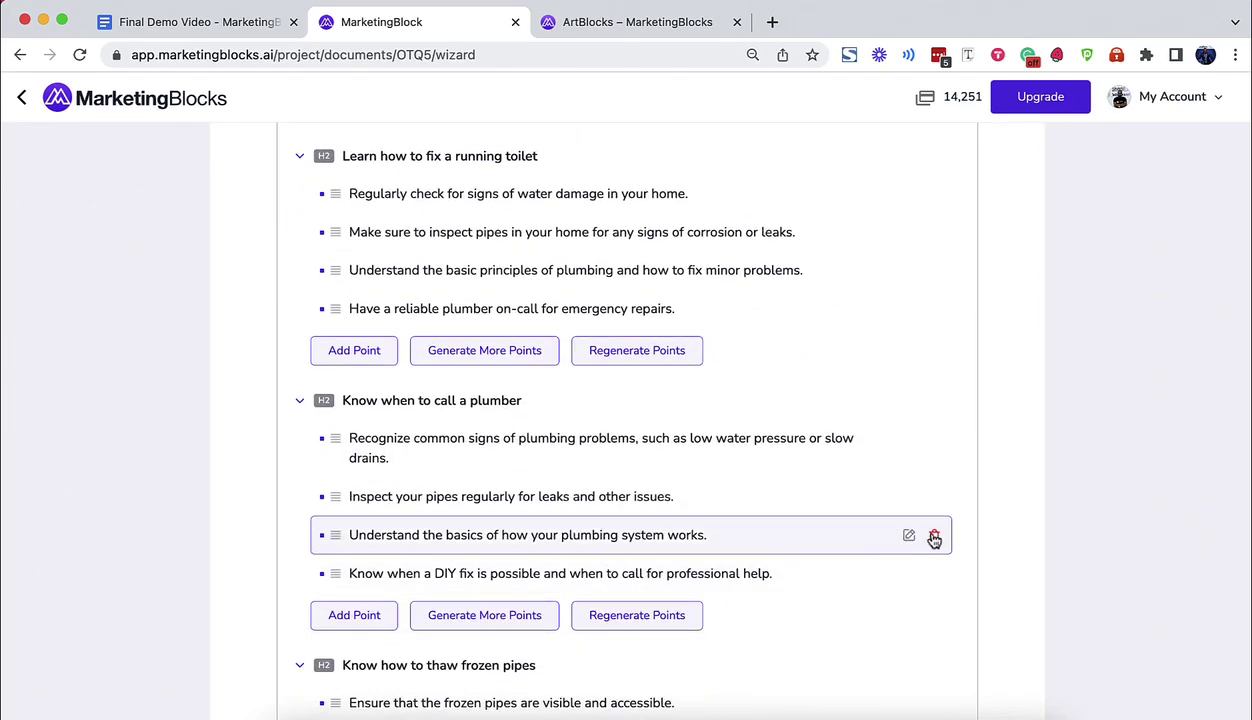
click(934, 538)
click(658, 474)
scroll(607, 602, down, 5)
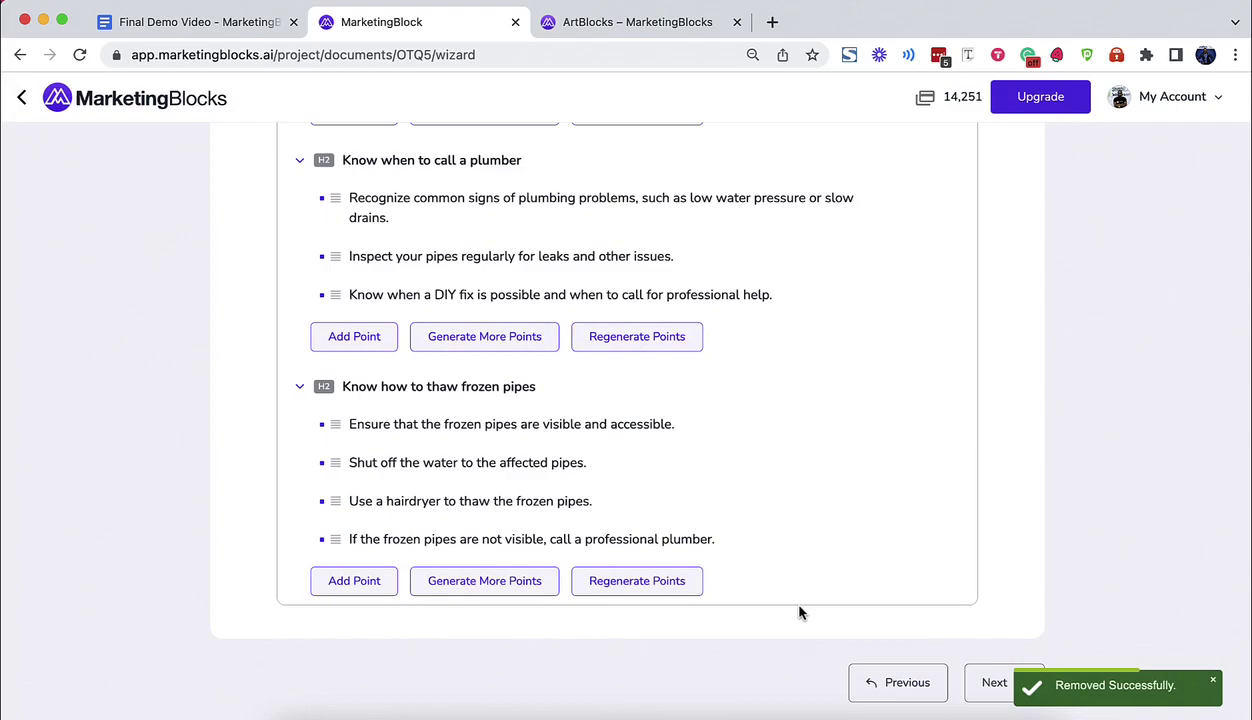
- Generate the blog post's first draft, read through its sections and open it in the document editor
click(1004, 682)
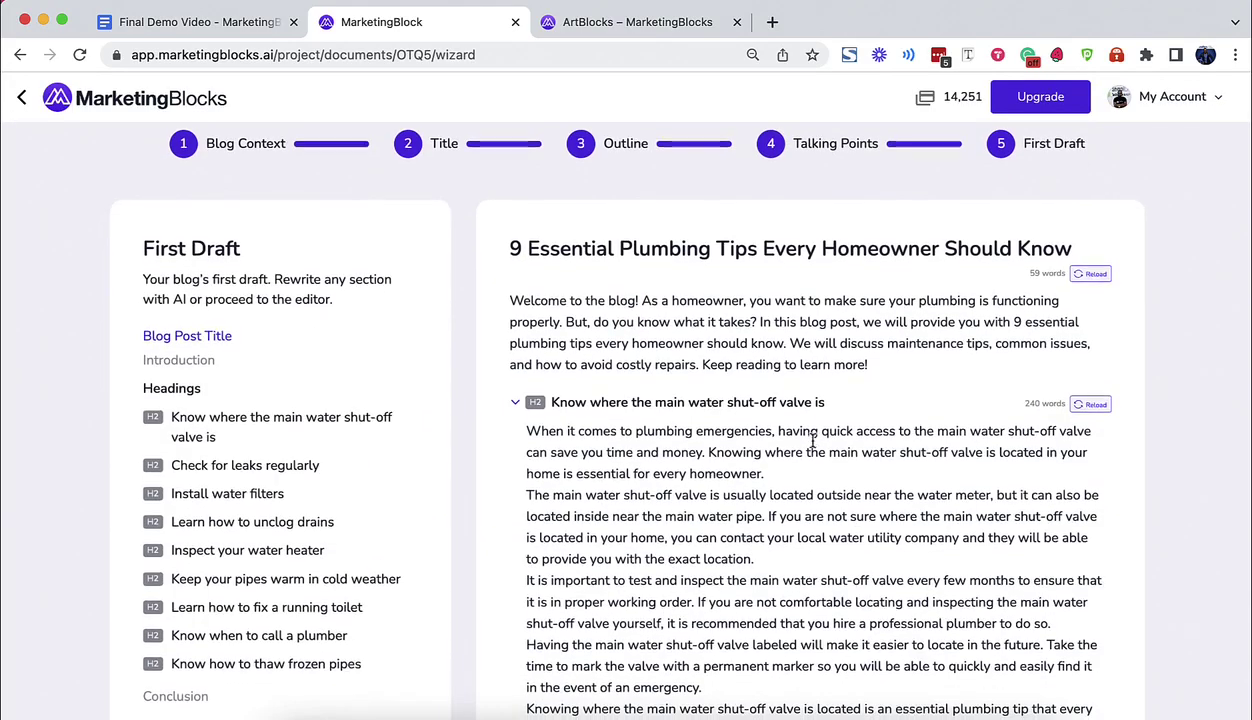
scroll(812, 430, down, 5)
scroll(812, 440, down, 10)
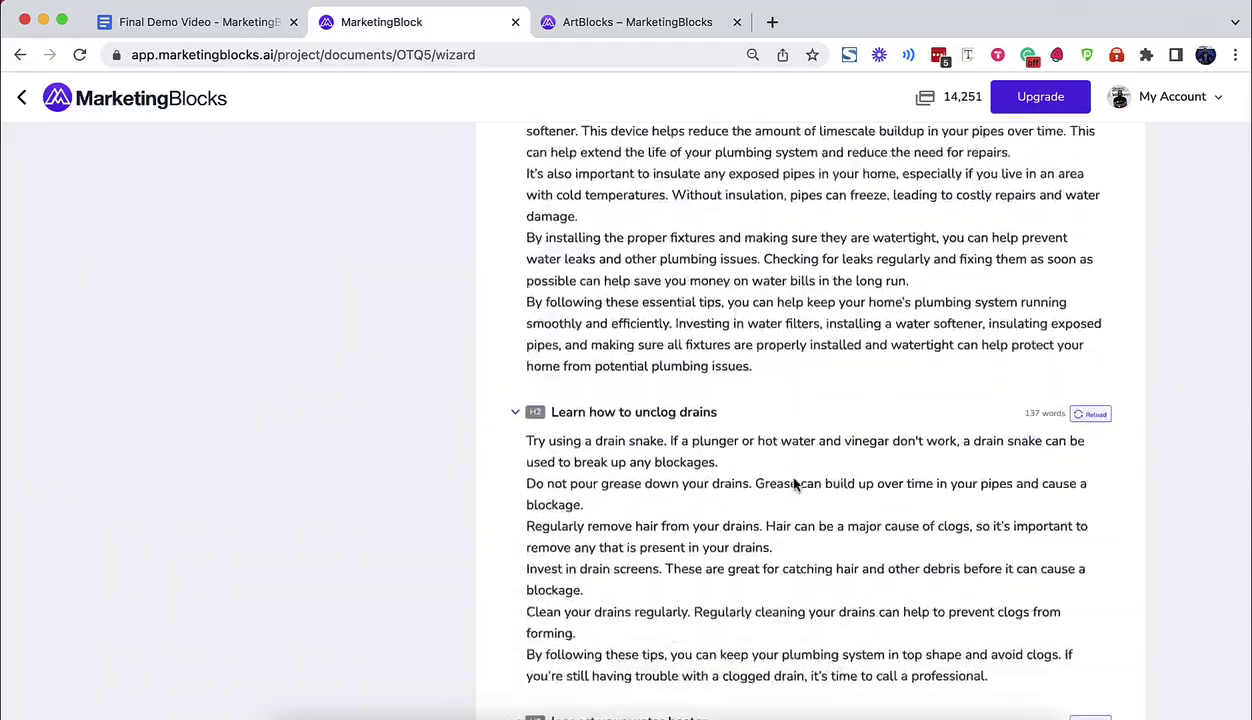
scroll(793, 460, down, 15)
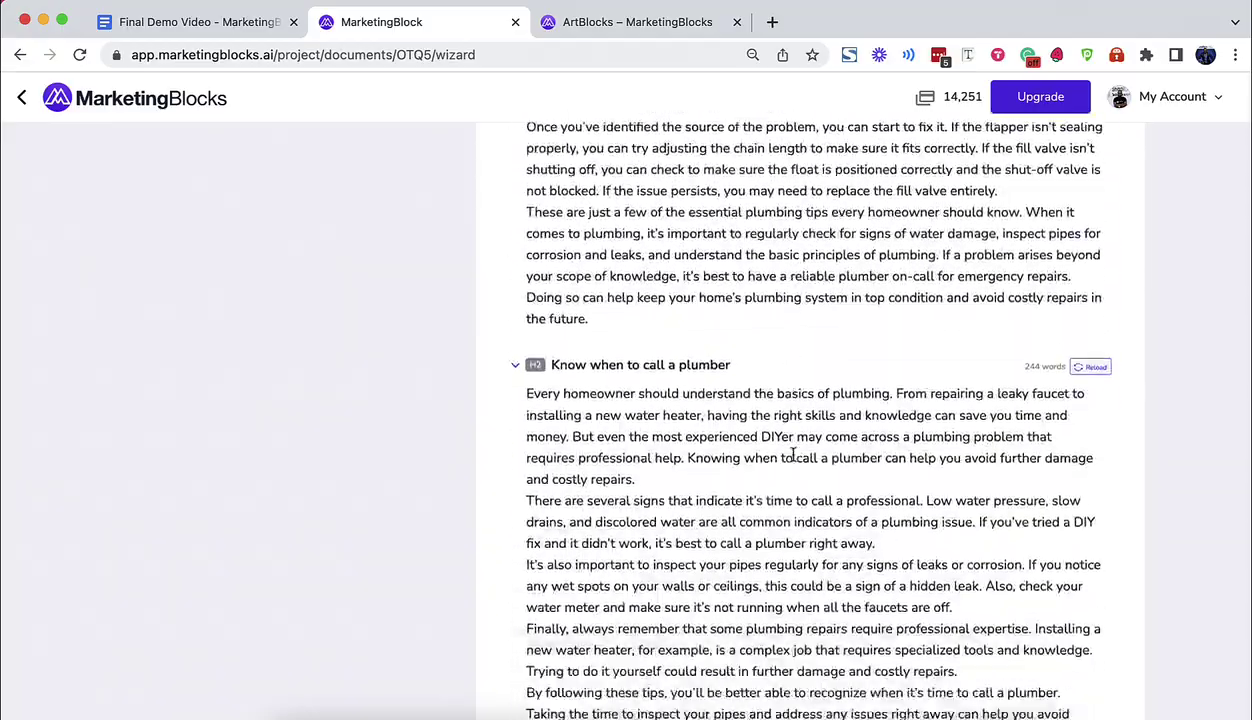
scroll(793, 455, down, 3)
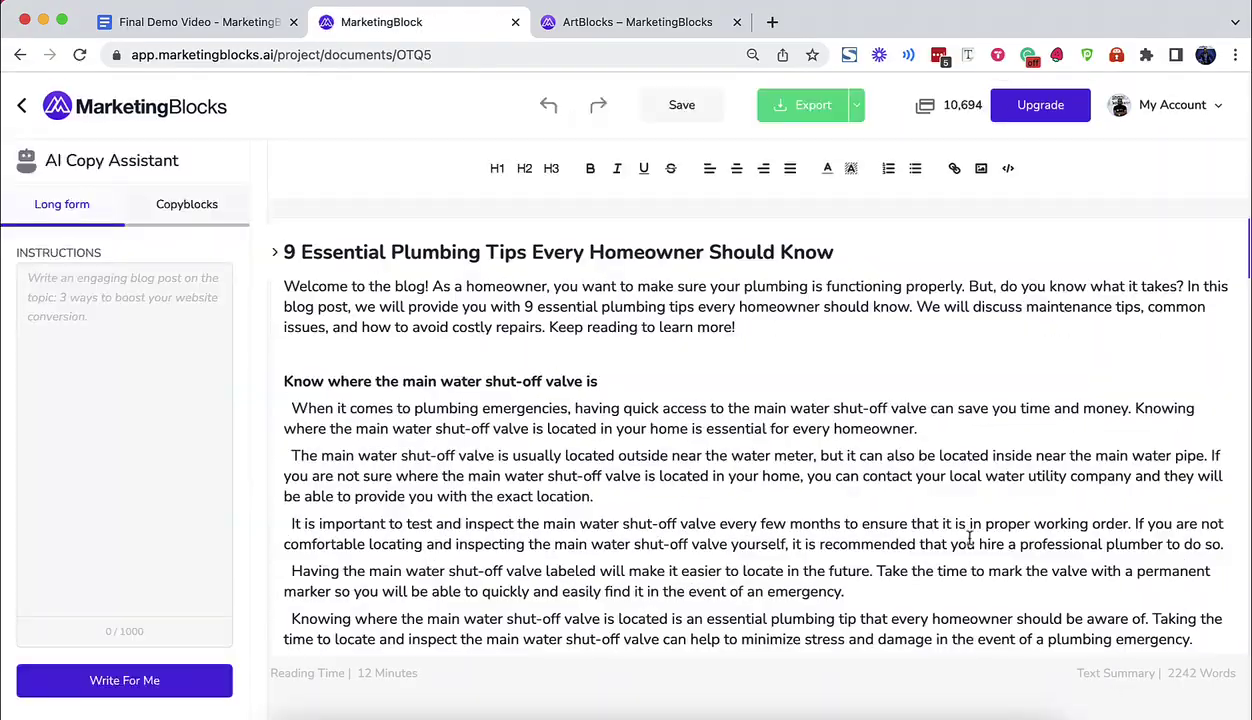
scroll(722, 426, down, 15)
scroll(722, 426, down, 15)
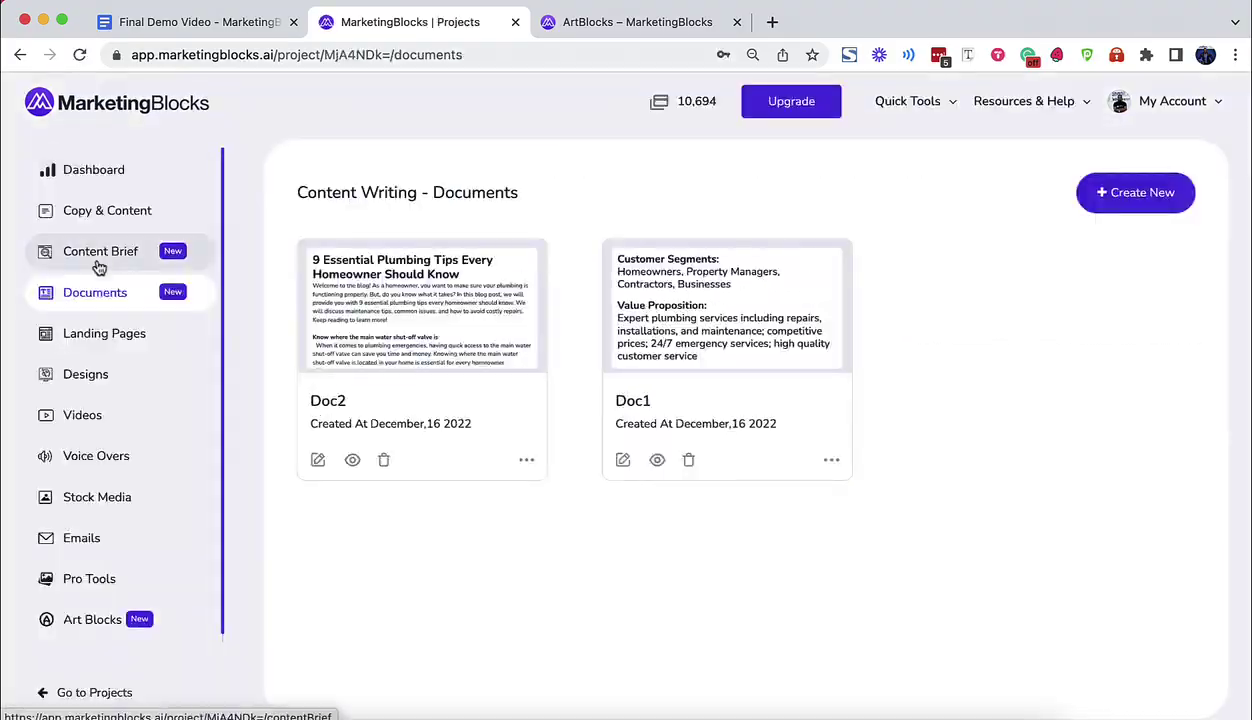
- Open the project's Copy & Content area and view the Facebook primary text, headlines and link descriptions
click(98, 215)
click(1066, 285)
click(1040, 318)
click(1035, 355)
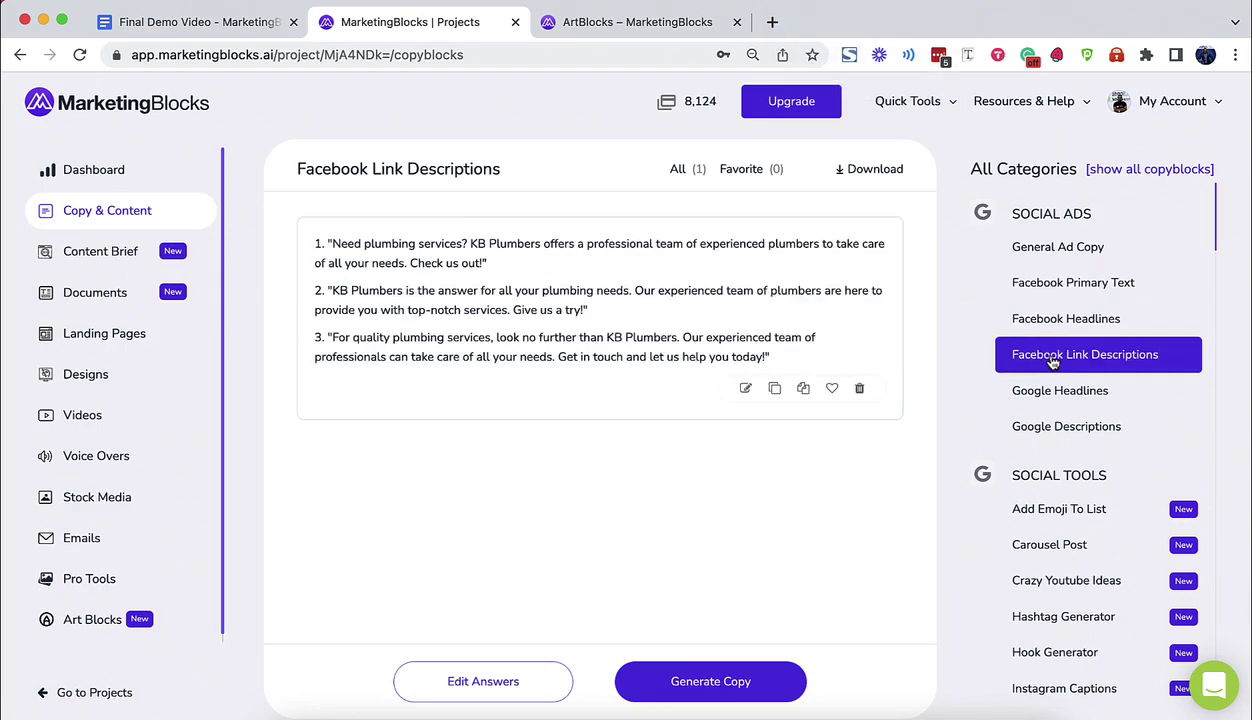
- View the generated Google Headlines and Google Descriptions
click(1030, 388)
click(1045, 428)
scroll(1050, 438, down, 1)
scroll(1050, 438, down, 3)
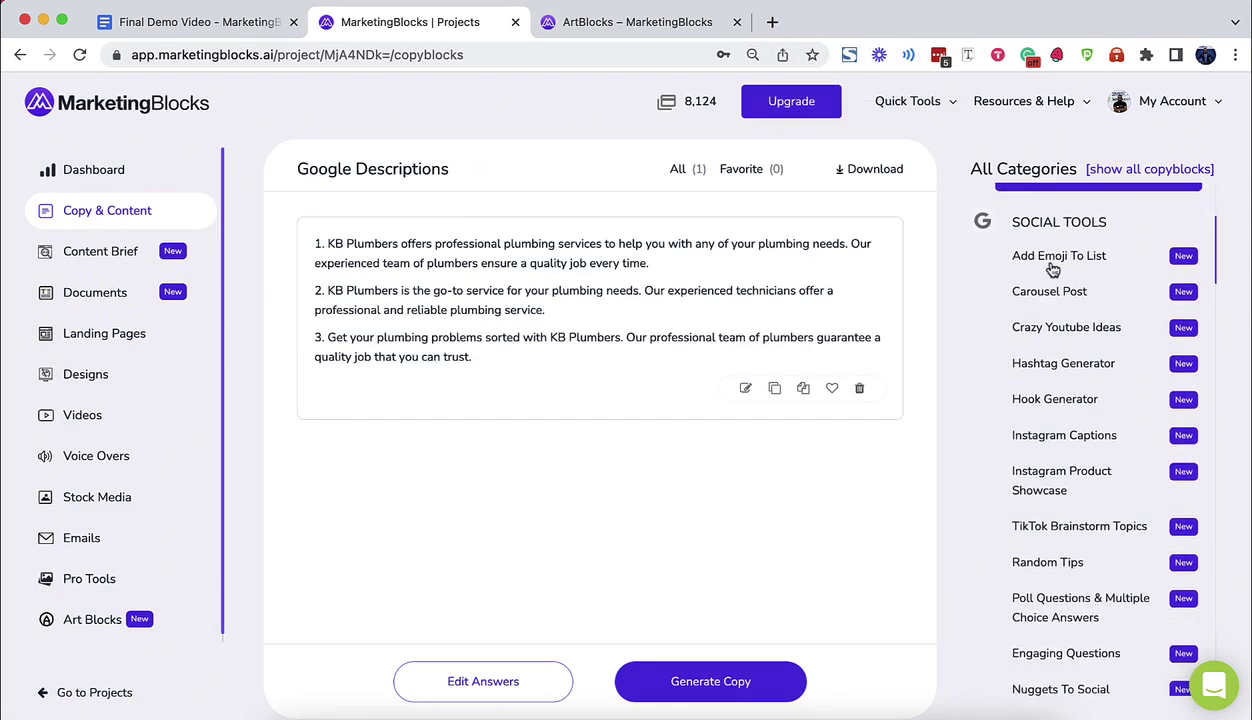
- View the social tools copy for emoji lists, carousel post, YouTube ideas, hashtags, hooks, Instagram captions and Instagram Product Showcase
click(1046, 298)
click(1031, 265)
click(1030, 290)
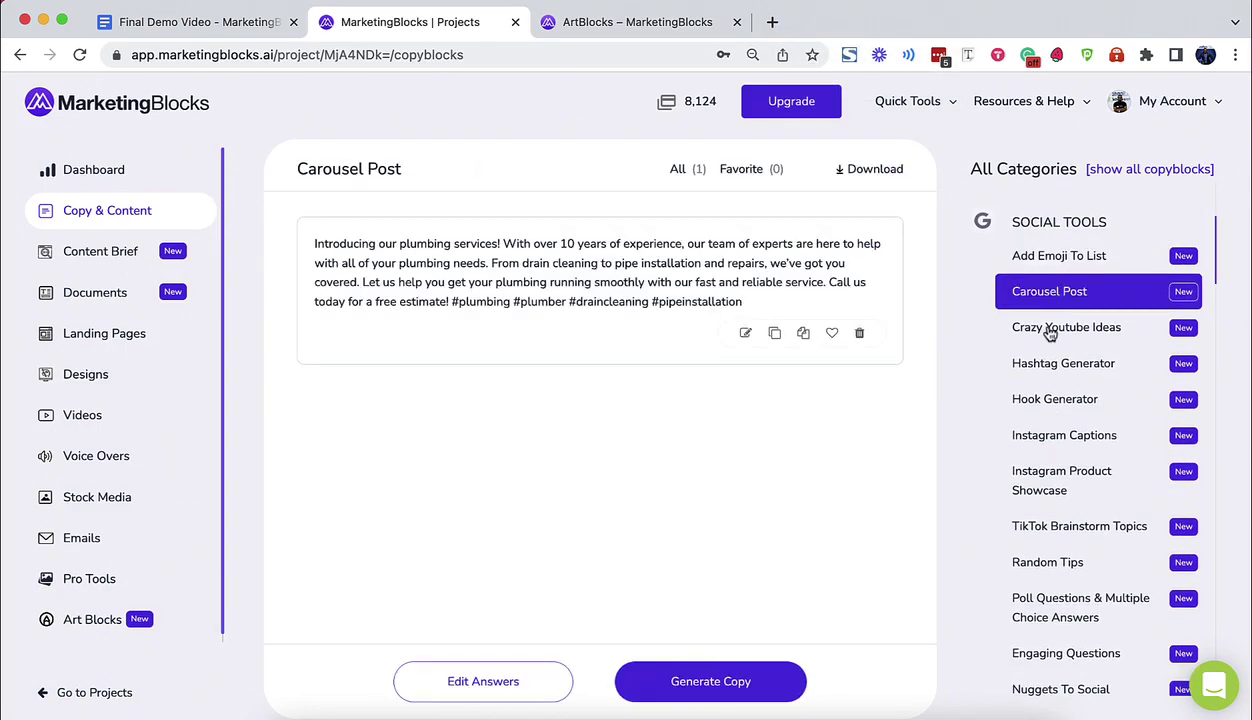
click(1049, 330)
click(1058, 368)
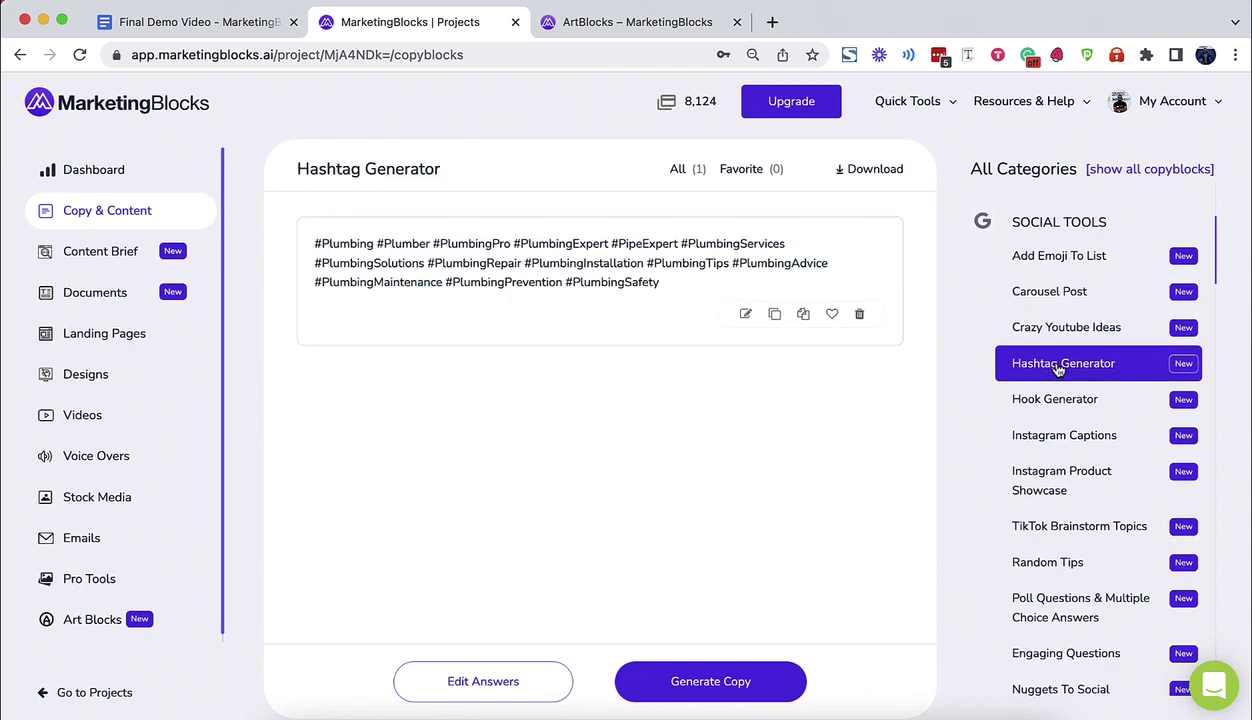
click(1053, 398)
click(1038, 436)
click(1042, 474)
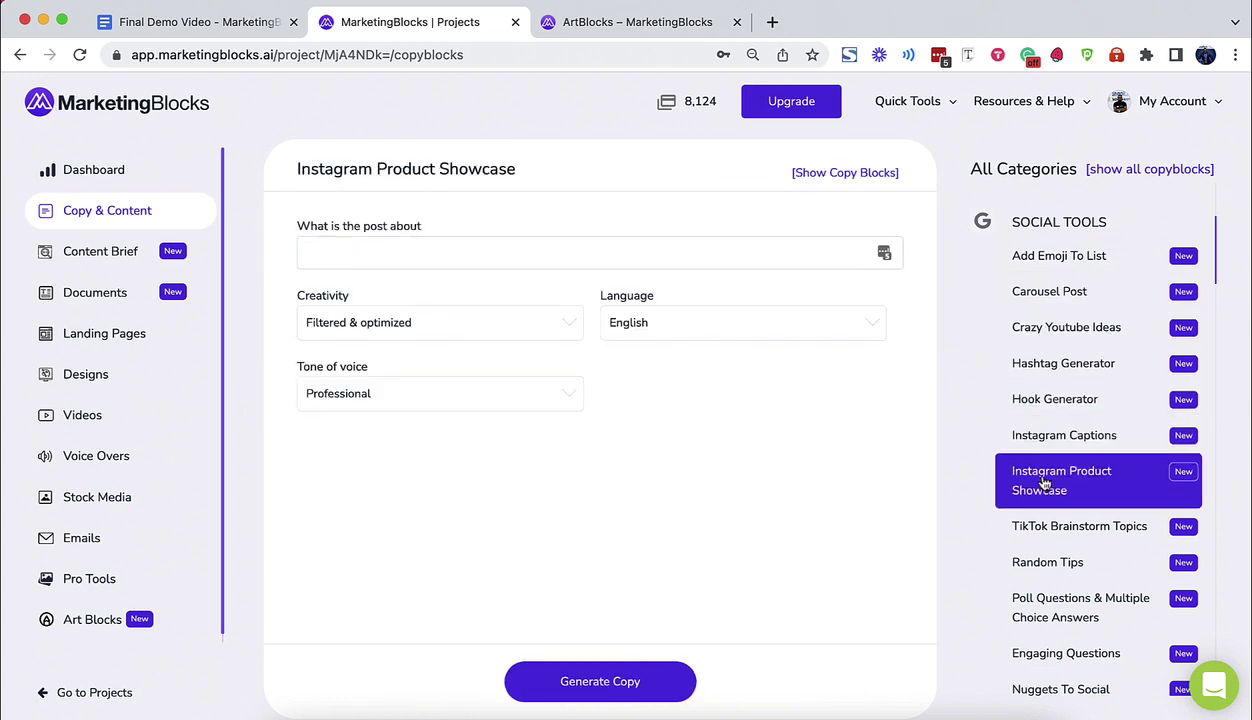
- View the TikTok Brainstorm Topics, Poll Questions & Multiple Choice Answers, Engaging Questions and Nuggets To Social copyblocks
scroll(1043, 480, down, 2)
scroll(1043, 482, down, 1)
click(1015, 418)
click(1020, 492)
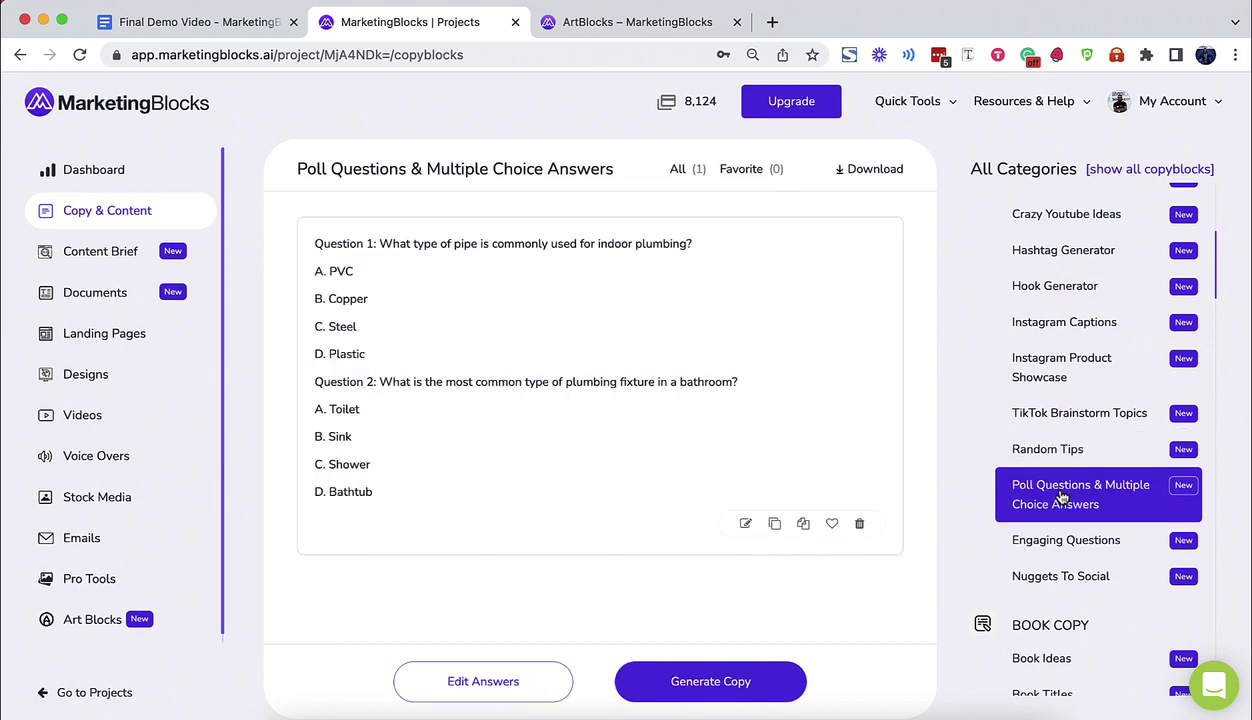
click(1060, 545)
scroll(1060, 500, down, 3)
click(1058, 456)
- Look through the Book Copy copyblocks from Book Ideas and Book Titles through Book Blurb and Book Introduction
scroll(1055, 500, down, 5)
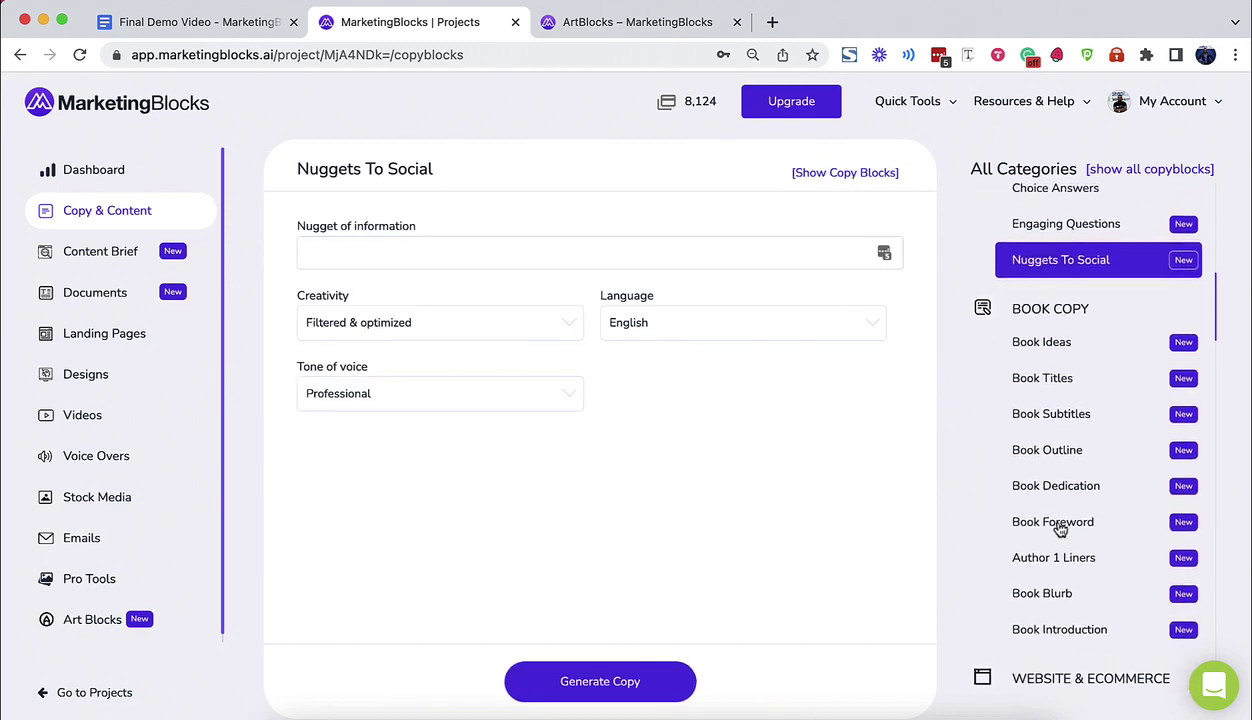
click(1041, 329)
click(1025, 367)
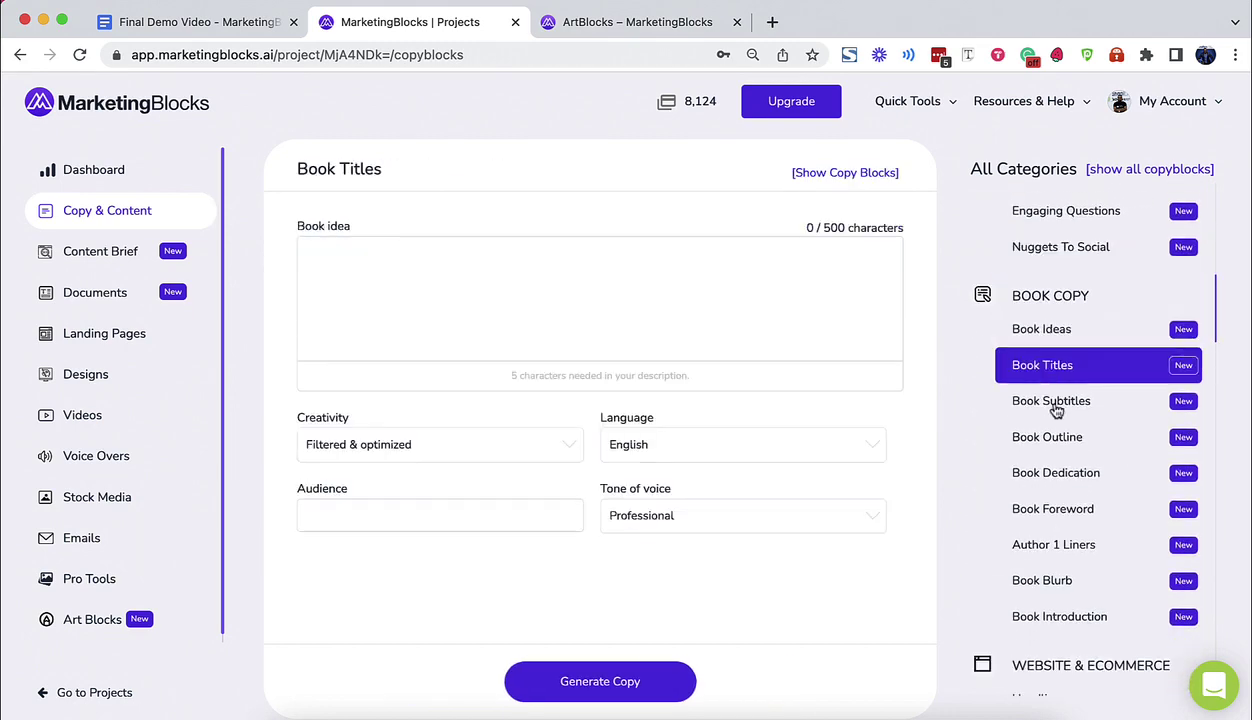
click(1042, 400)
click(1057, 448)
click(1055, 475)
click(1060, 509)
click(1060, 545)
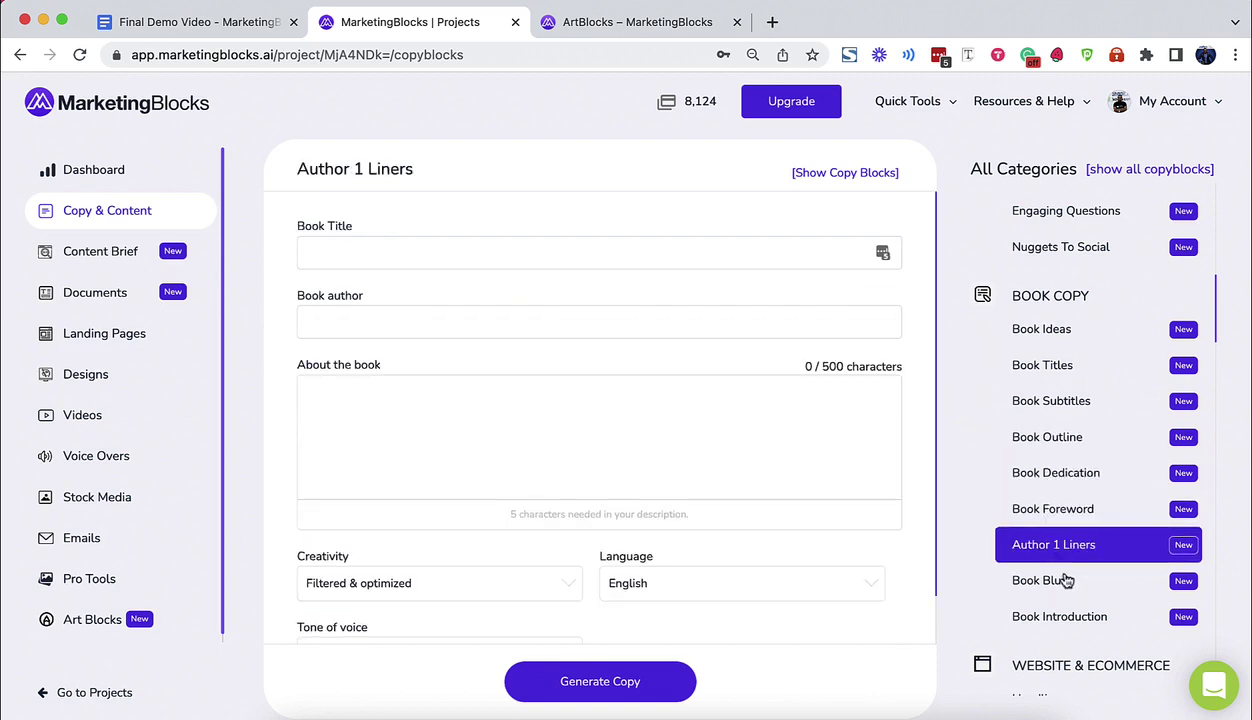
click(1062, 580)
click(1062, 617)
- View the Headline and Sub Headline copyblocks under Website & Ecommerce
scroll(1030, 620, down, 5)
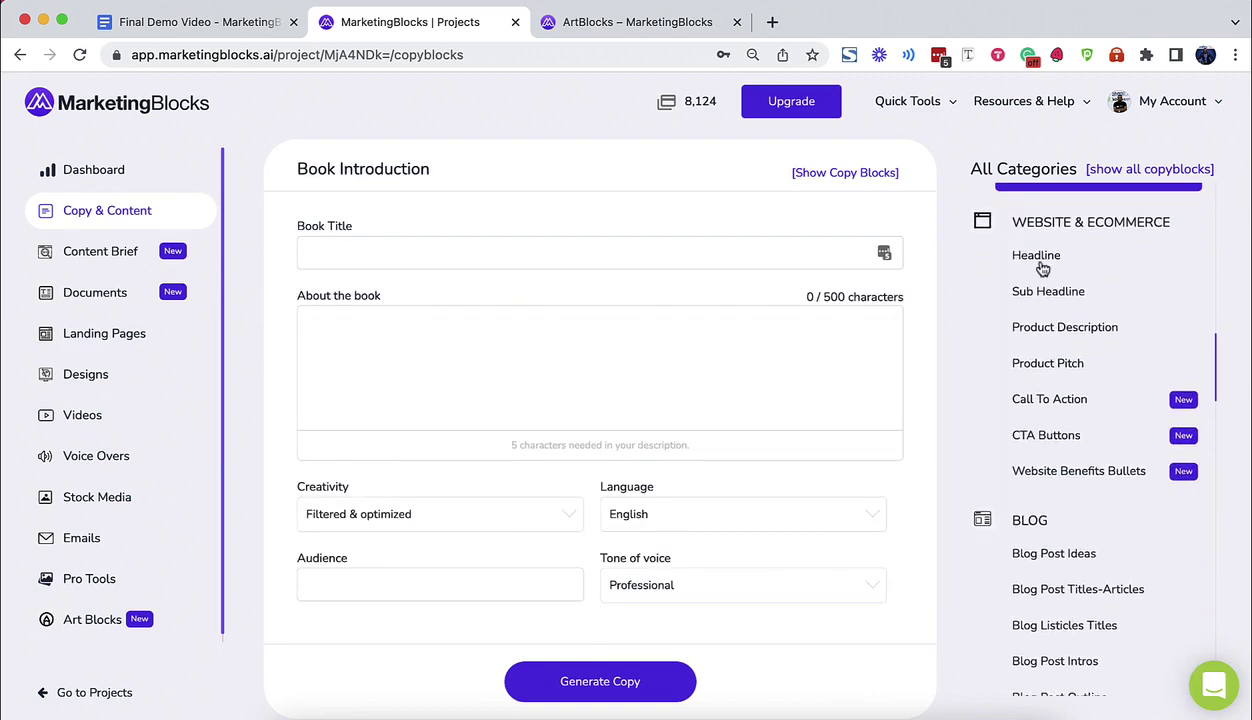
click(1038, 257)
click(1042, 292)
- Look through the Blog copyblocks from Blog Post Ideas through Blog Conclusion and Content to Bullet Summary
scroll(1068, 480, down, 5)
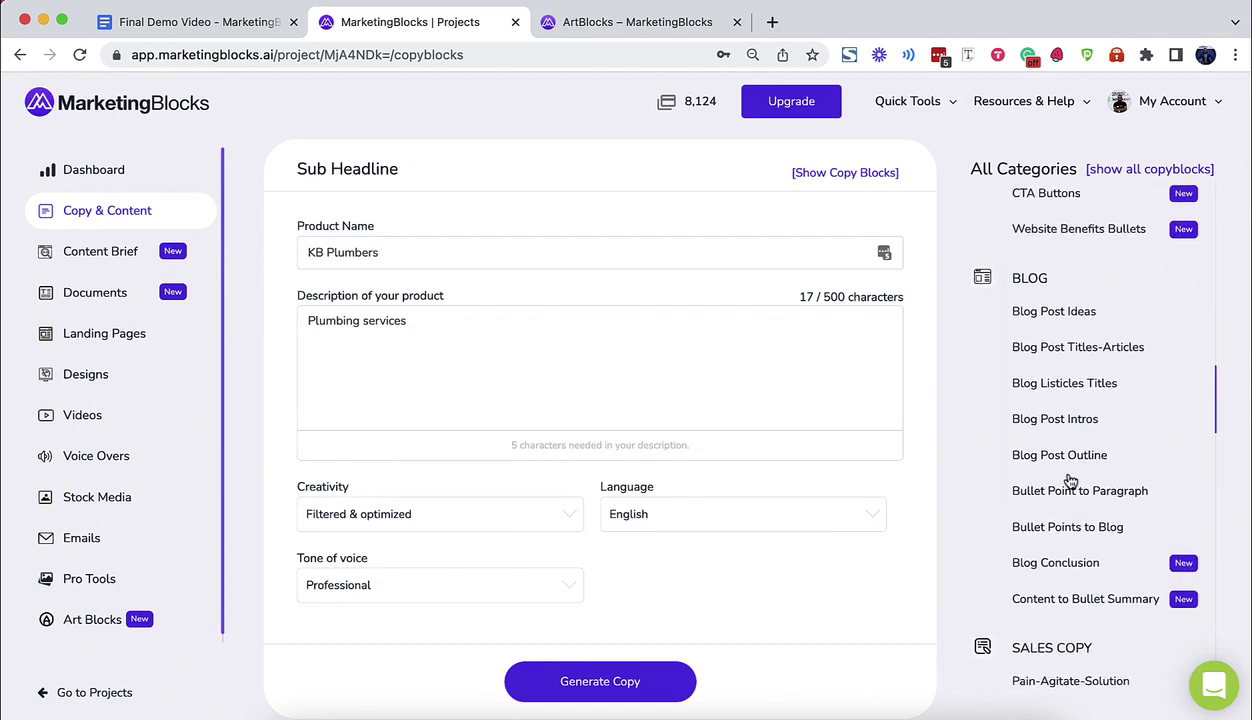
click(1058, 305)
click(1073, 338)
click(1058, 373)
click(1050, 406)
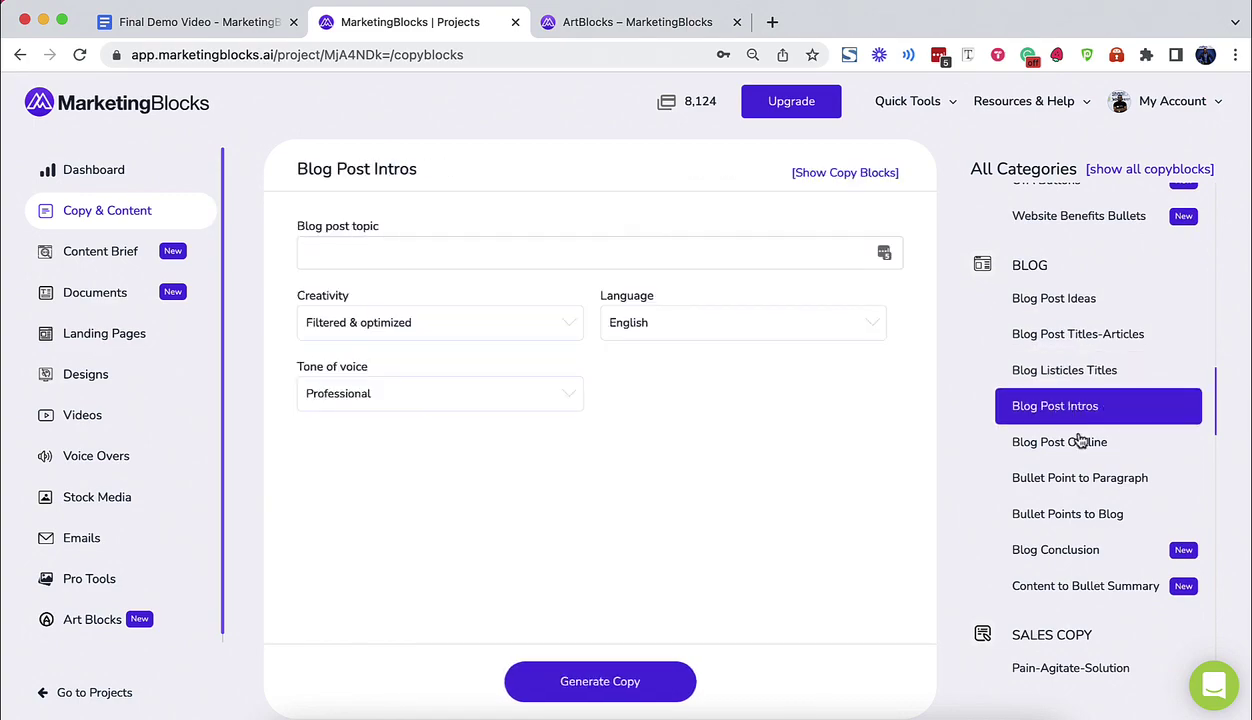
click(1057, 438)
click(1068, 486)
click(1078, 514)
click(1084, 548)
click(1066, 588)
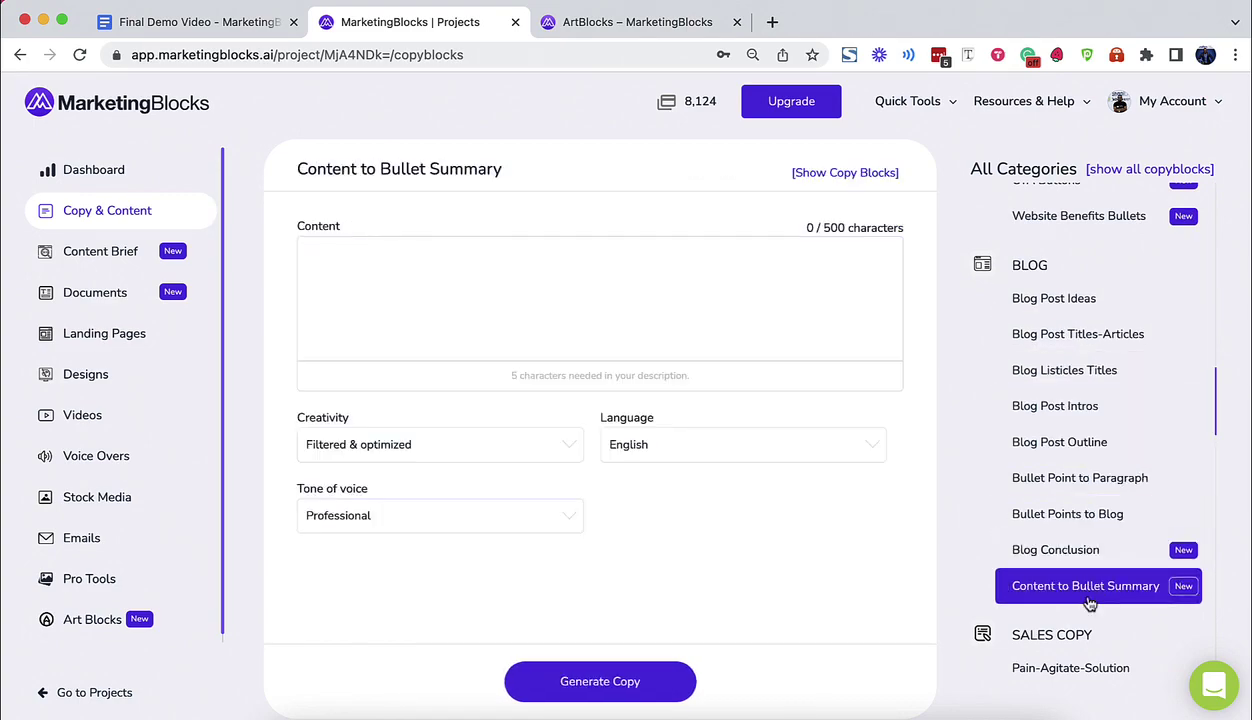
- View the Sales Copy copyblocks from Pain-Agitate-Solution, Pain-Gain-Claim and AIDA through QUEST Copywriting and Classified Ads
scroll(1075, 595, down, 5)
click(1022, 278)
click(1040, 305)
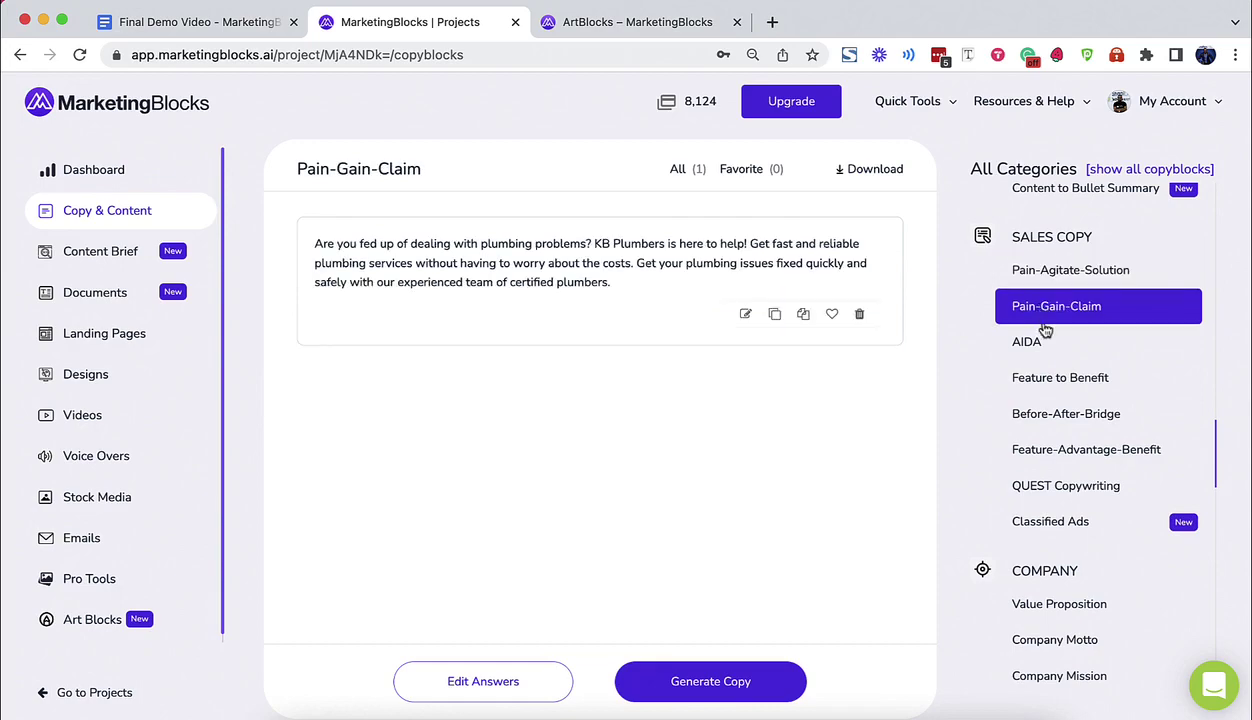
click(1040, 342)
click(1020, 377)
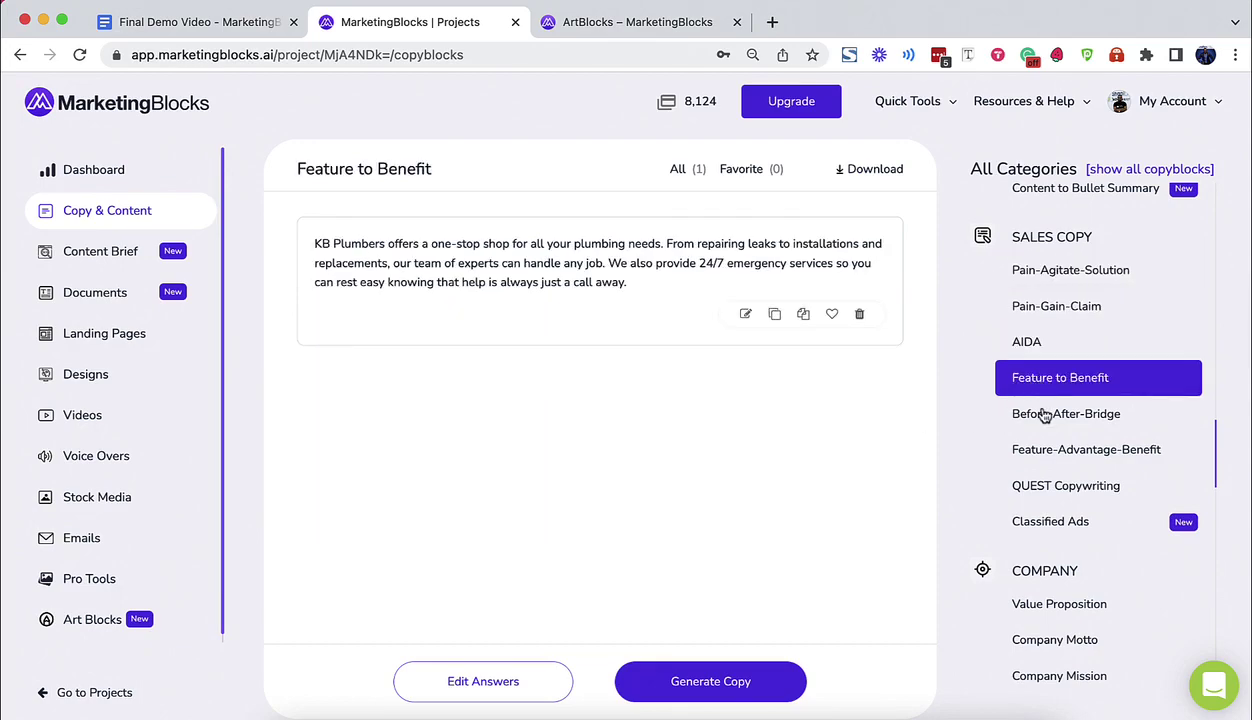
click(1017, 413)
click(1035, 450)
click(1022, 486)
click(1035, 521)
- View the Company copyblocks: Value Proposition, Company Motto, Company Mission and Bio
scroll(1049, 521, down, 3)
scroll(1049, 521, down, 2)
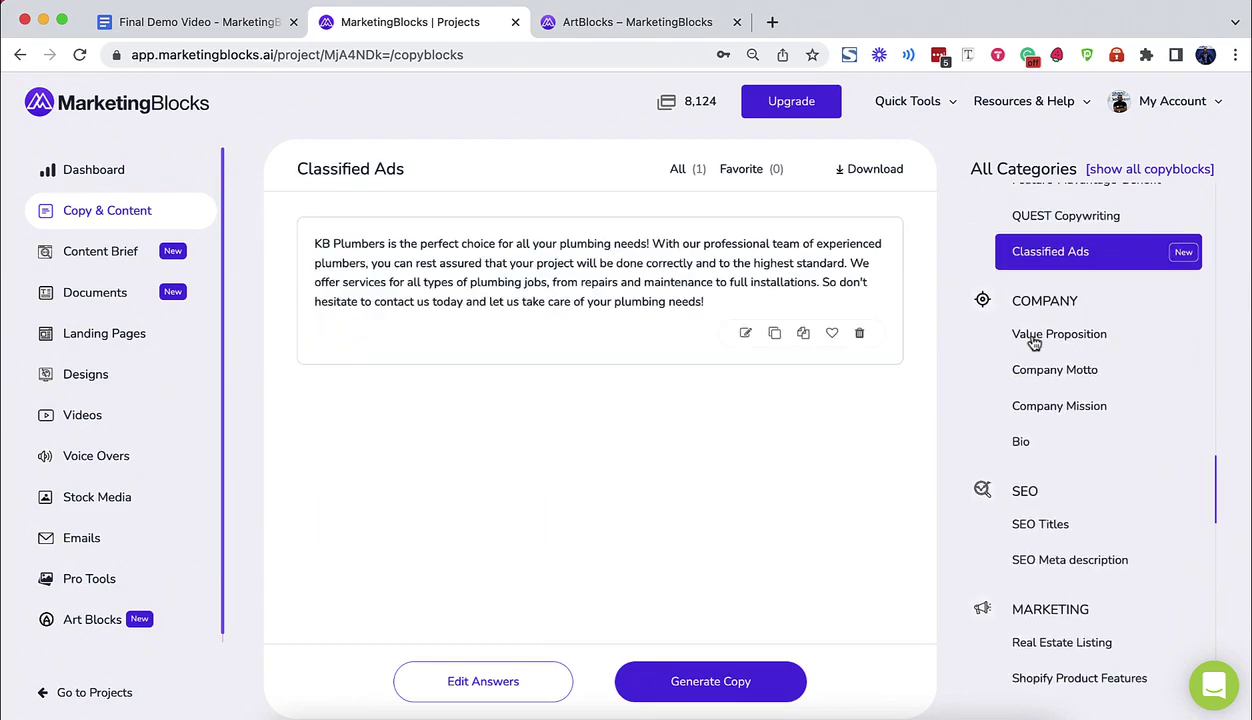
click(1035, 336)
click(1038, 371)
click(1046, 407)
click(1038, 446)
- View the Tshirt Swag, Story, Freestyle, Business Model Canvas, Resume Bullet Points and Name Generator copyblocks under Others
scroll(1038, 445, down, 3)
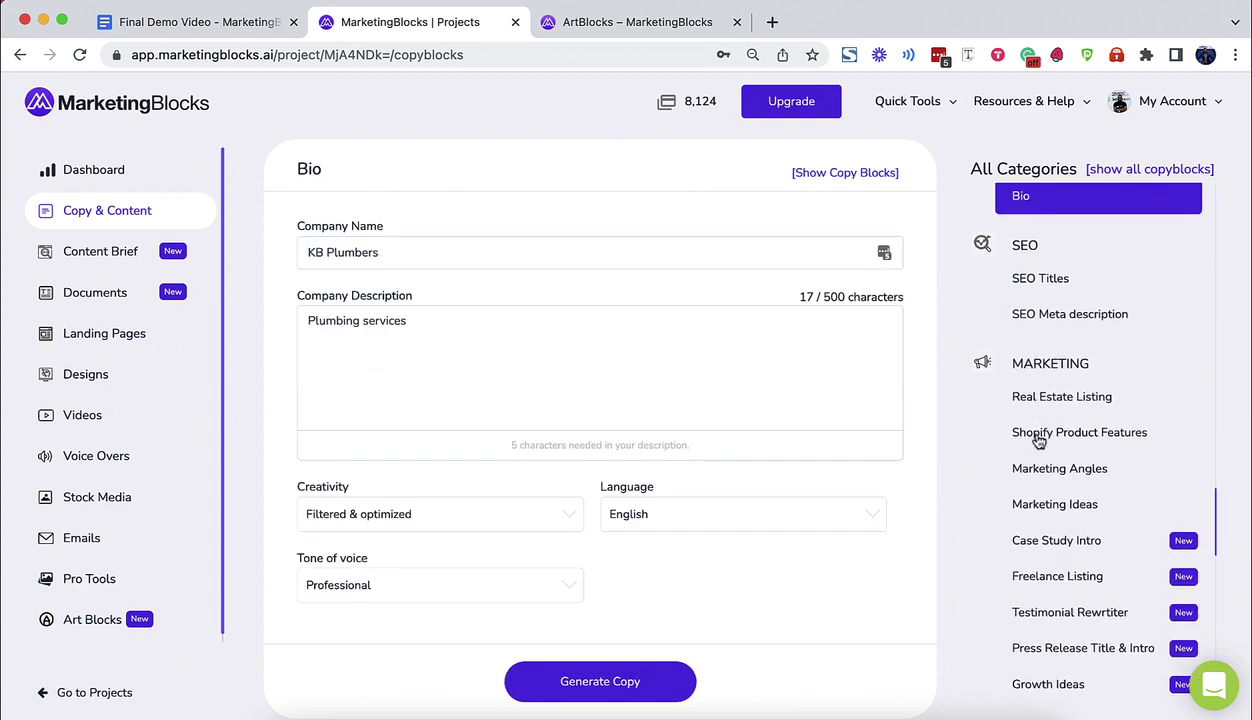
scroll(1068, 438, down, 1)
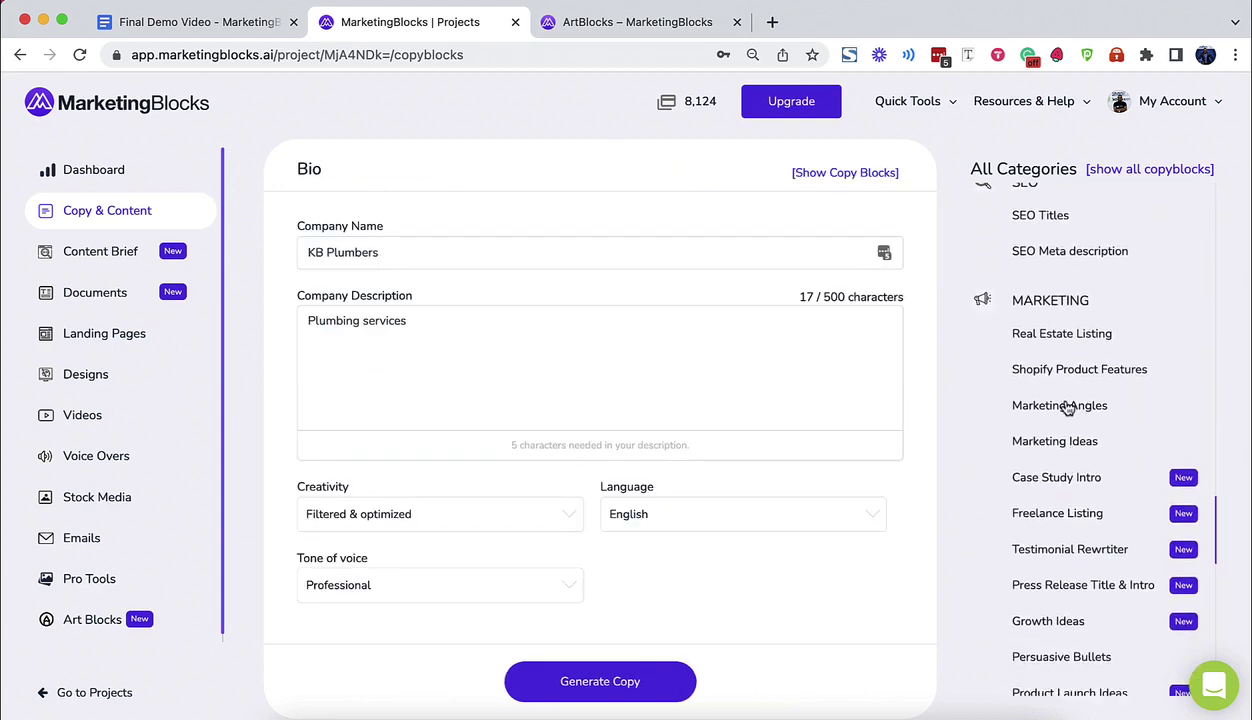
scroll(1080, 560, down, 5)
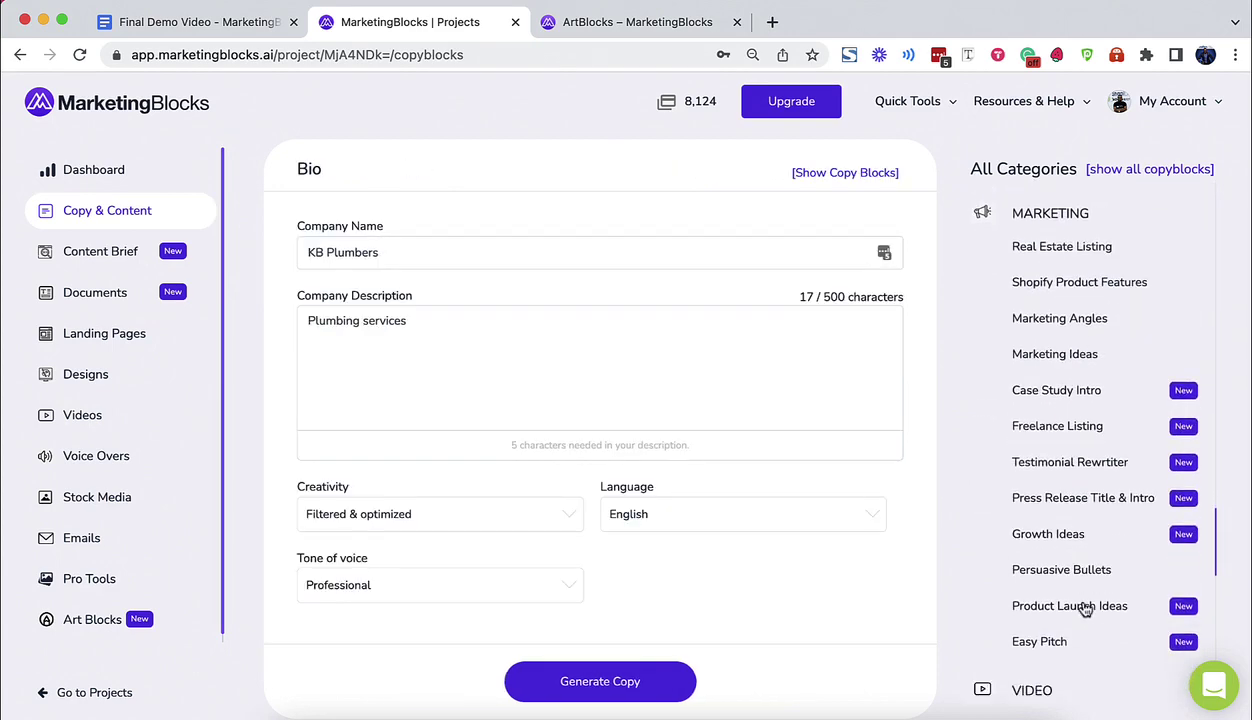
scroll(1083, 608, down, 6)
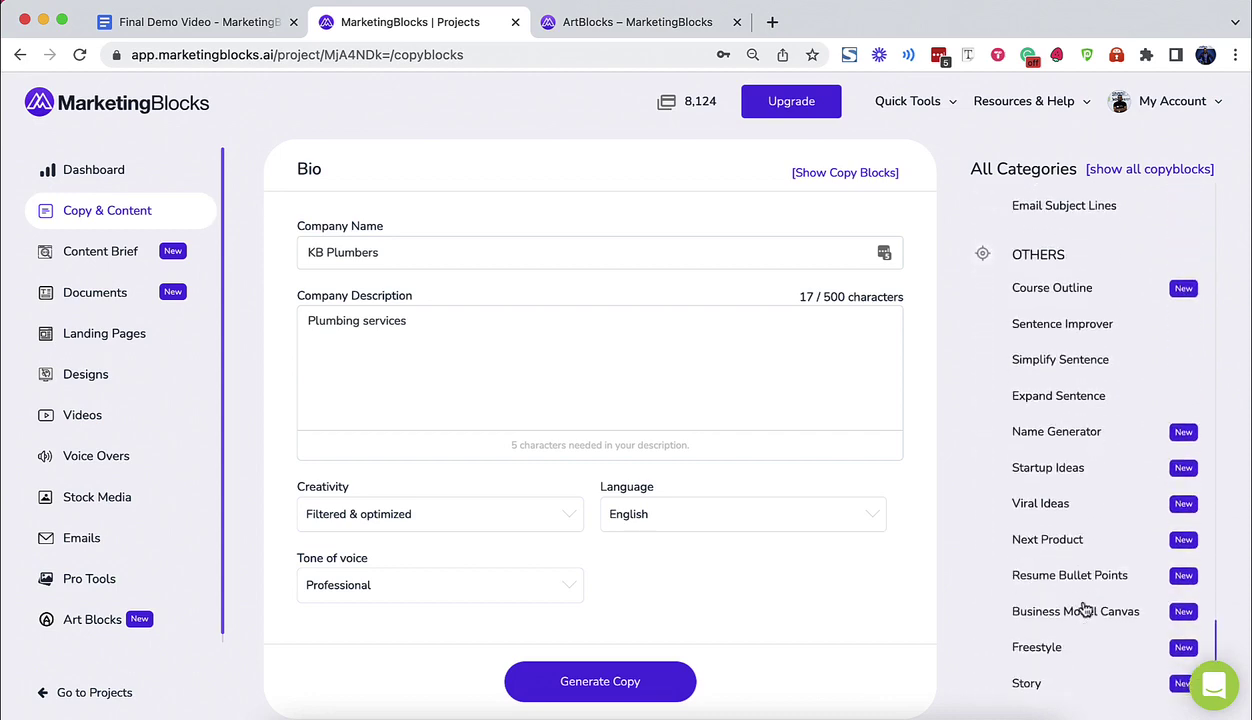
scroll(1058, 568, down, 1)
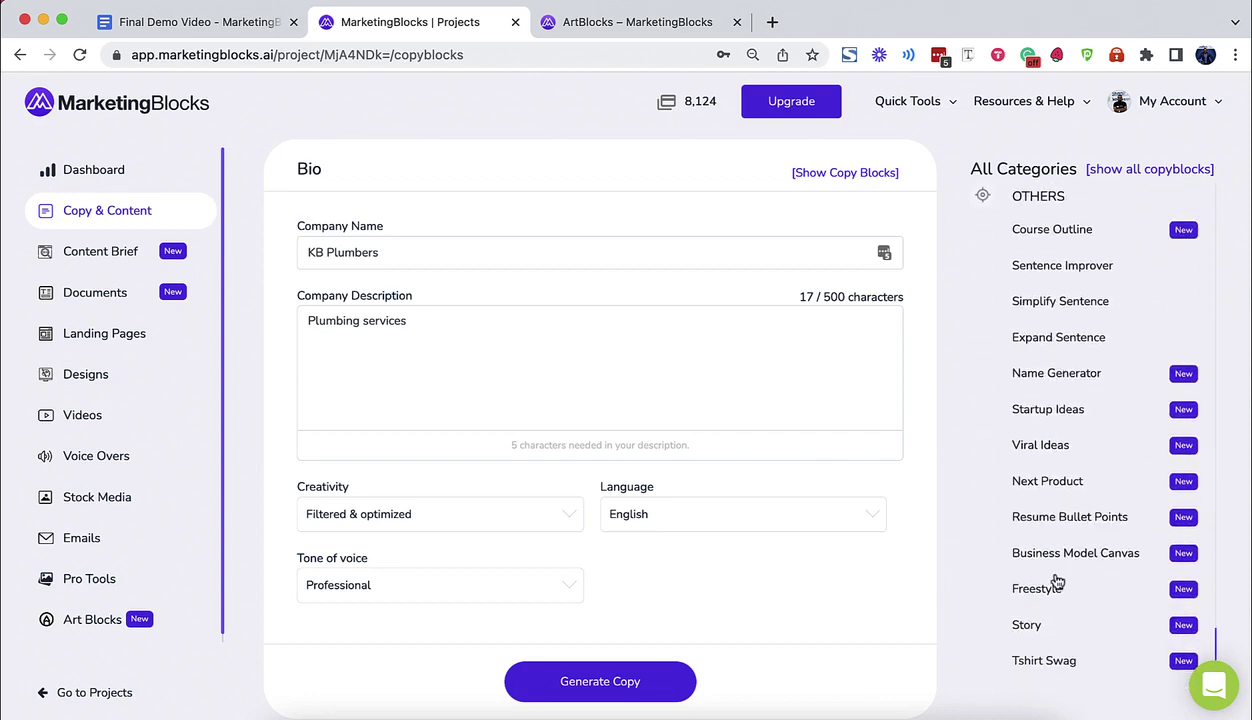
click(1045, 661)
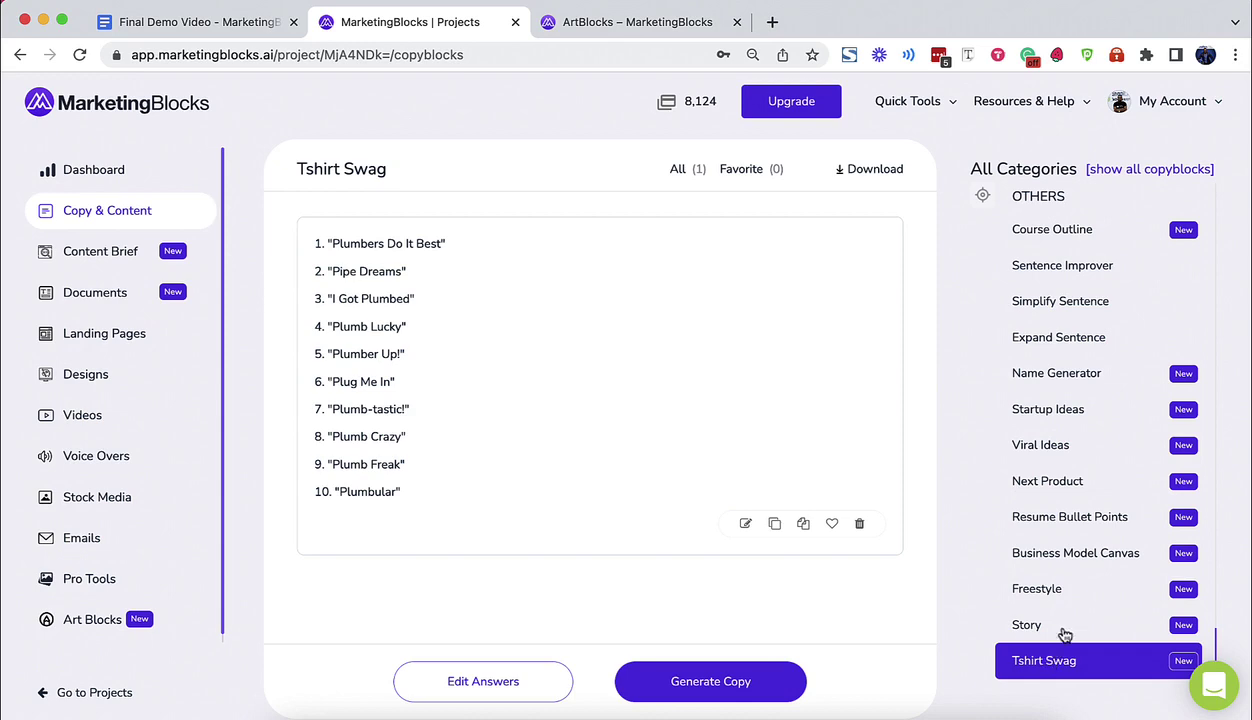
click(1045, 622)
click(1038, 585)
click(1038, 555)
click(1040, 519)
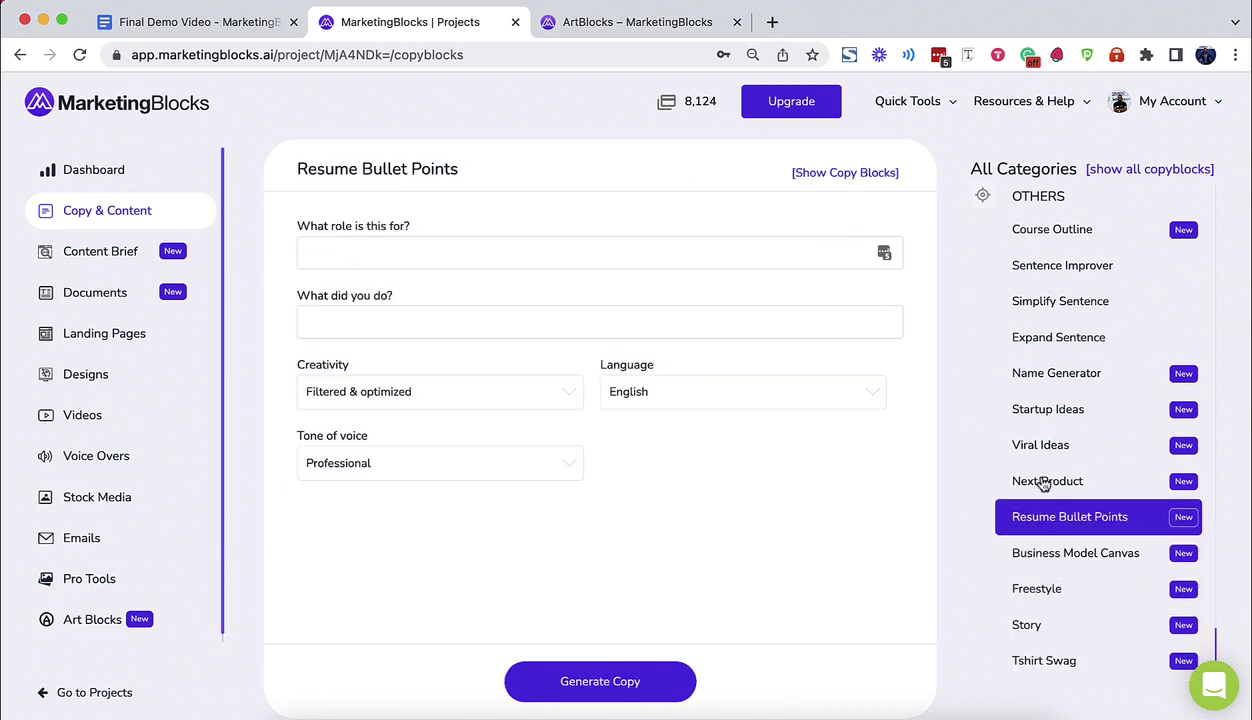
click(1040, 375)
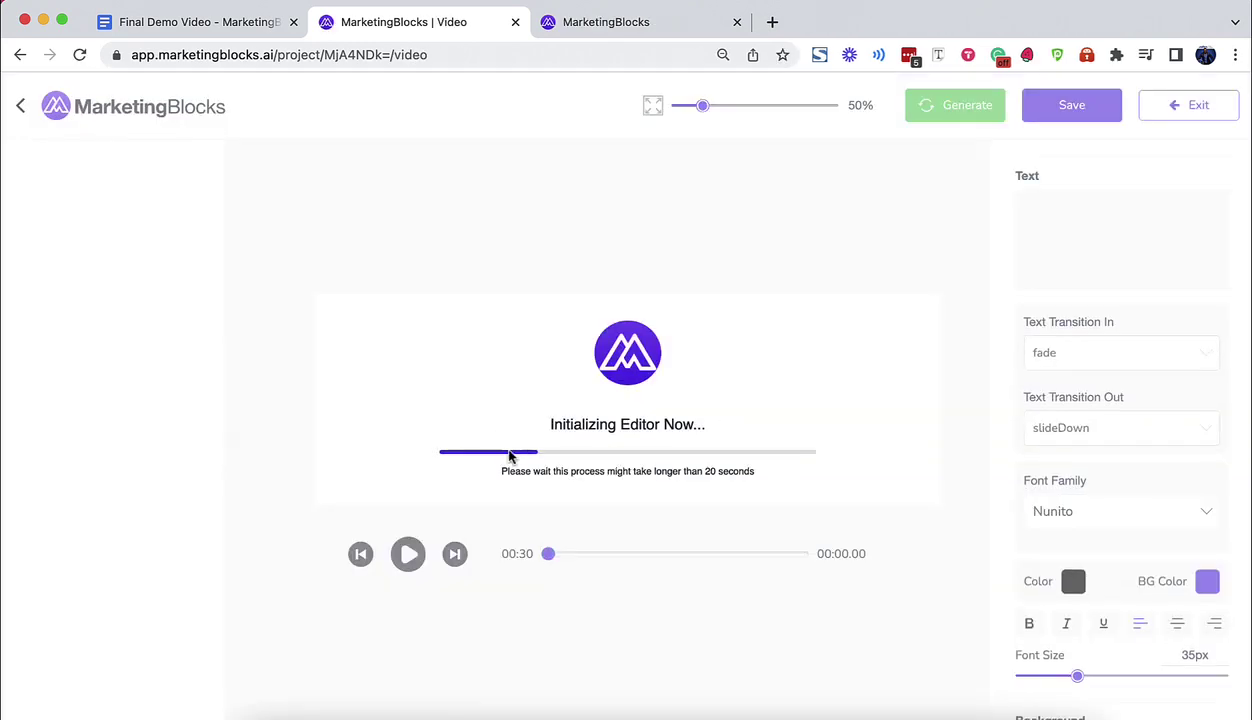
- Play the project's generated video and preview its slides, finishing on slide 2
click(408, 672)
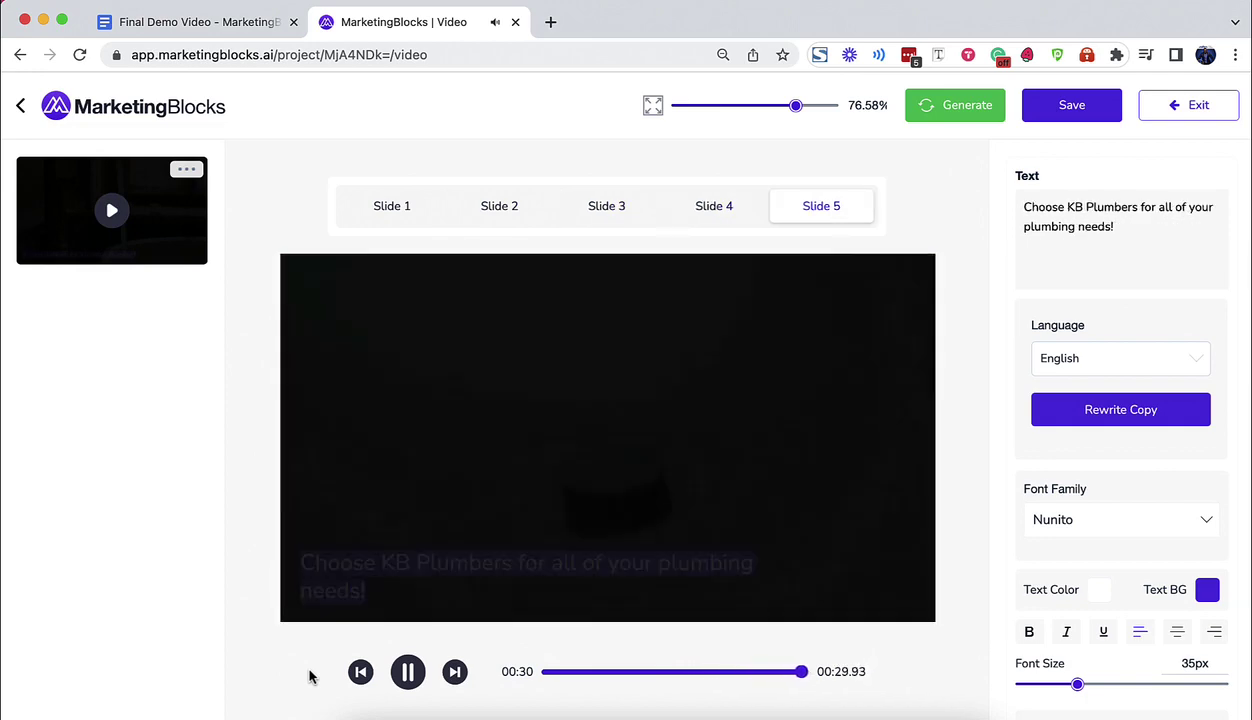
click(436, 215)
click(499, 208)
click(690, 207)
click(540, 206)
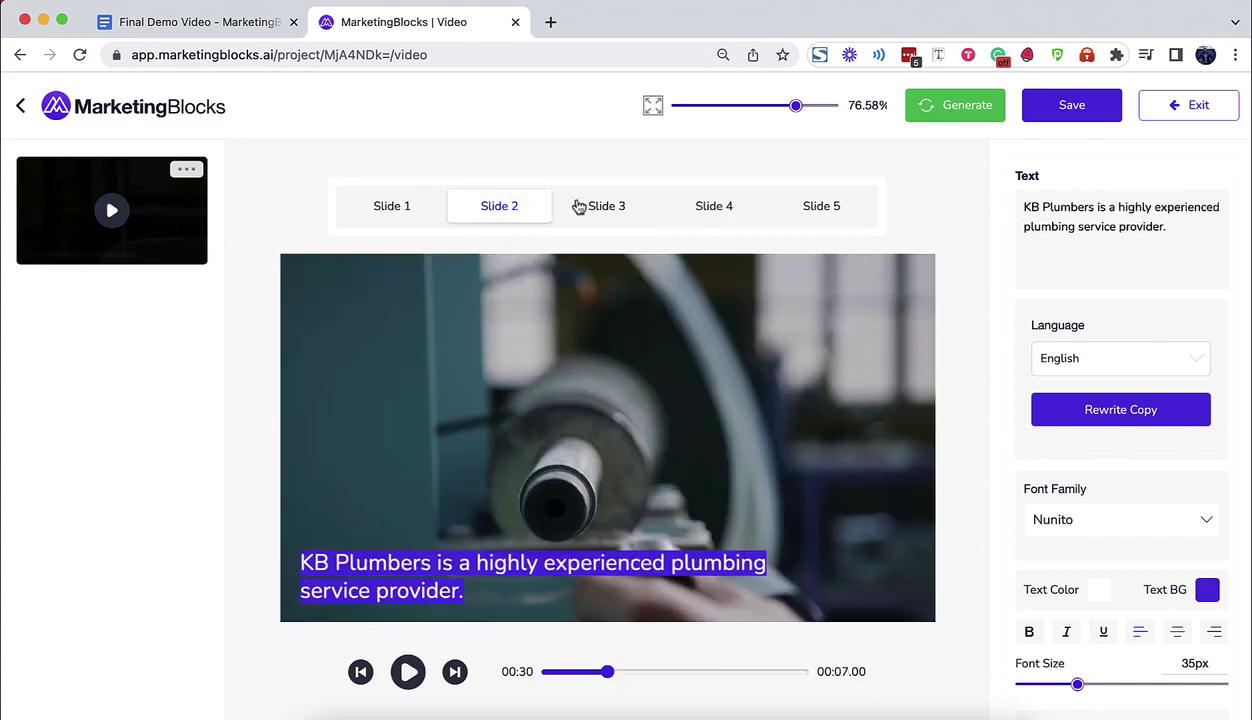
- Translate the video's text into Bosnian and rewrite slide 2's copy
click(1075, 358)
scroll(1073, 435, down, 1)
click(1073, 435)
click(1042, 419)
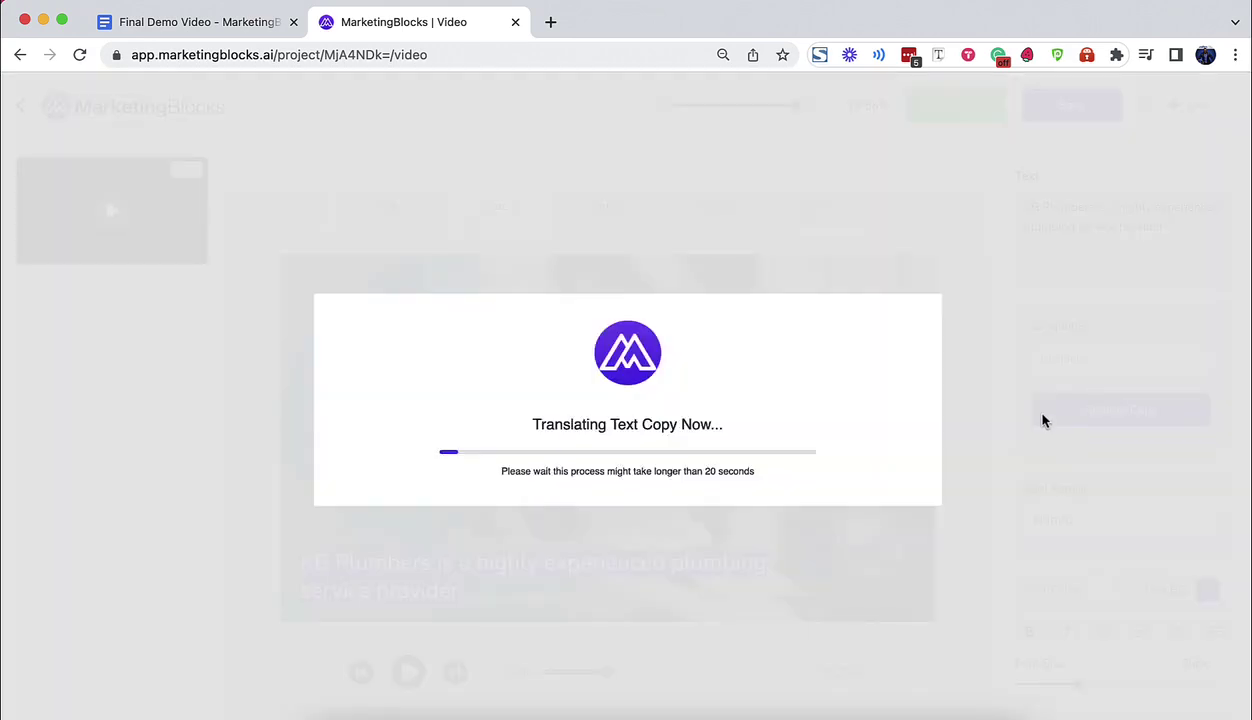
click(1104, 418)
- Set slide 2's font to Oswald and its text background colour to dark maroon
scroll(1010, 505, down, 1)
click(1120, 461)
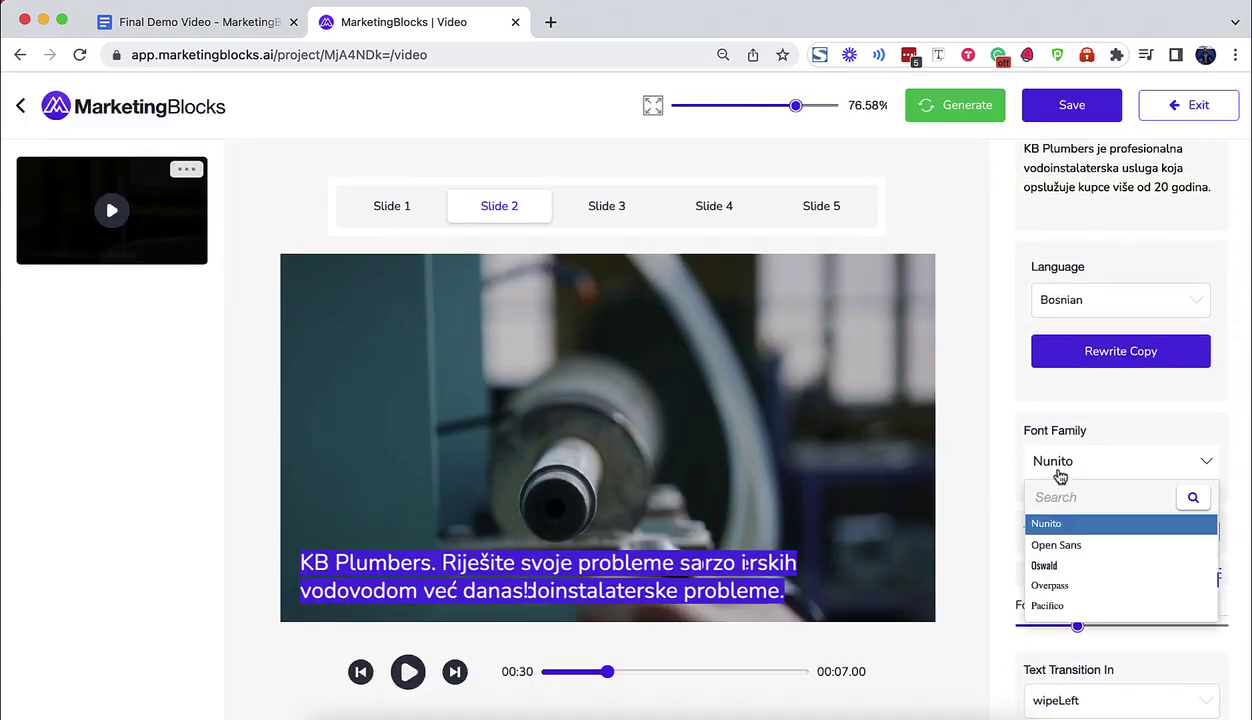
click(1207, 531)
drag(1233, 237, 1236, 338)
click(1090, 567)
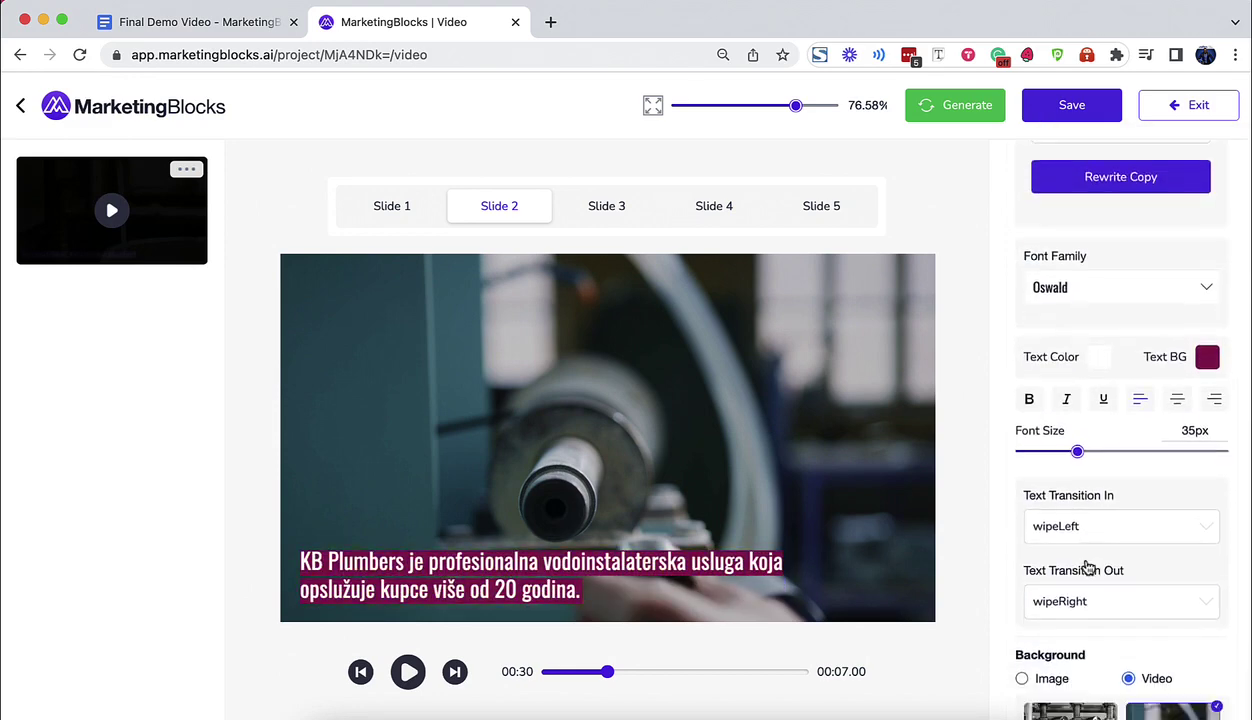
- Set slide 2's text transitions to wipeLeft in and slideDown out
scroll(1075, 450, down, 3)
click(1062, 322)
click(1056, 447)
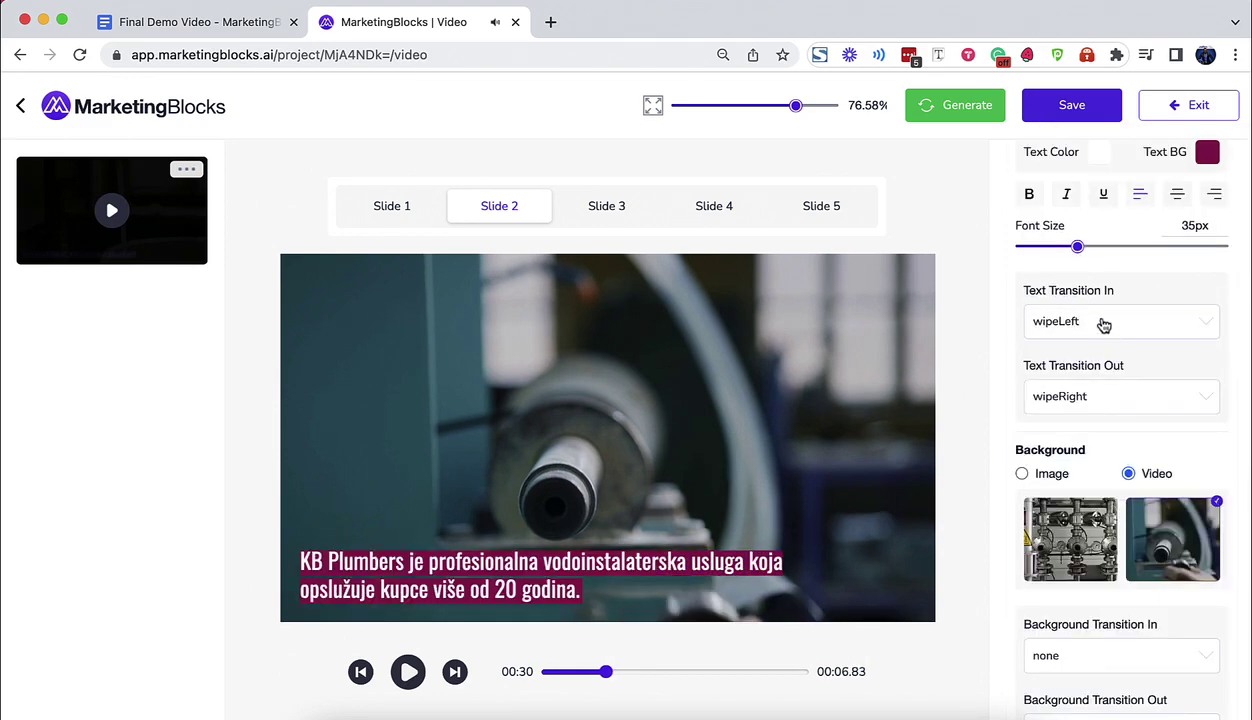
click(1100, 396)
click(1045, 495)
- Replace slide 5's background video with the stock plumbing clip of water pouring from a black street drainpipe
scroll(1176, 454, down, 1)
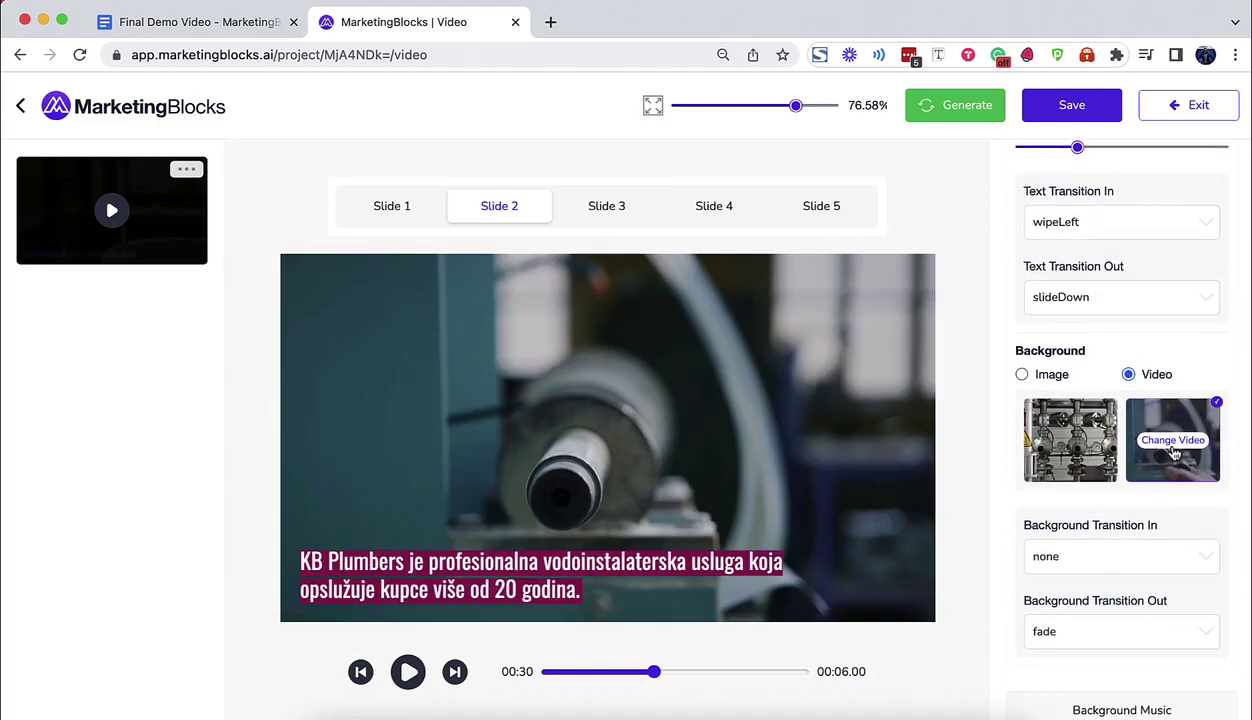
click(797, 212)
click(1164, 450)
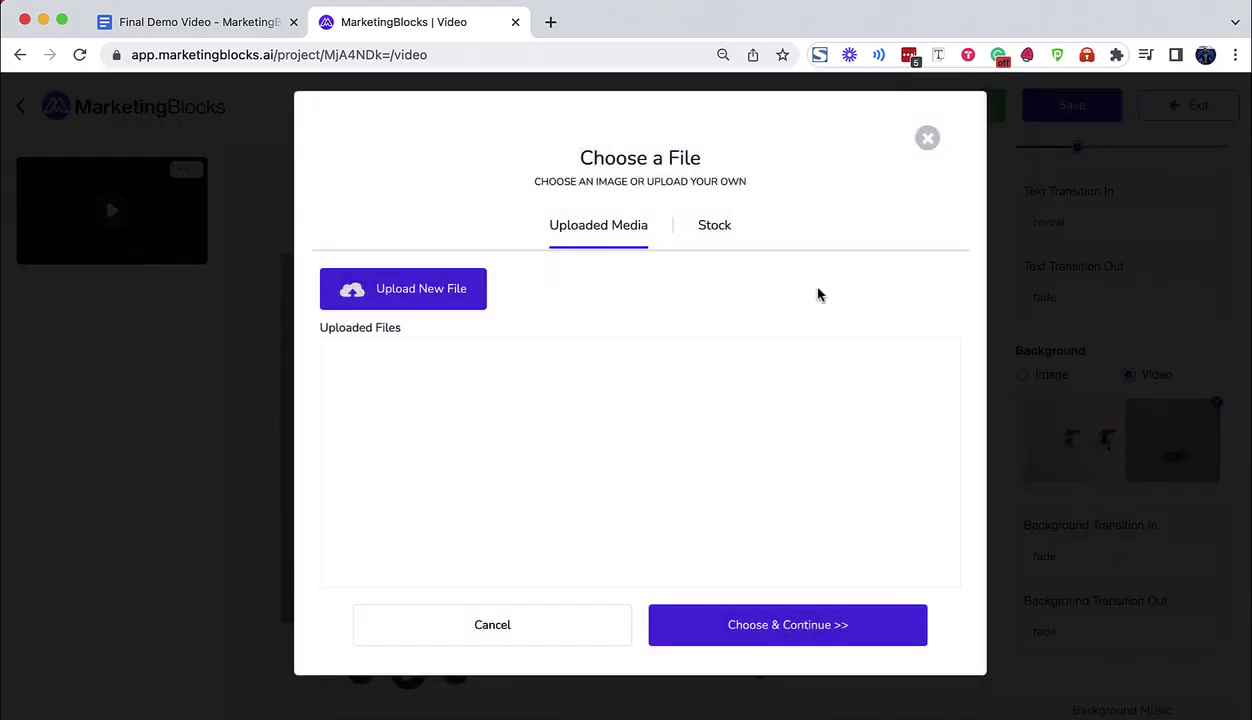
click(697, 240)
click(544, 491)
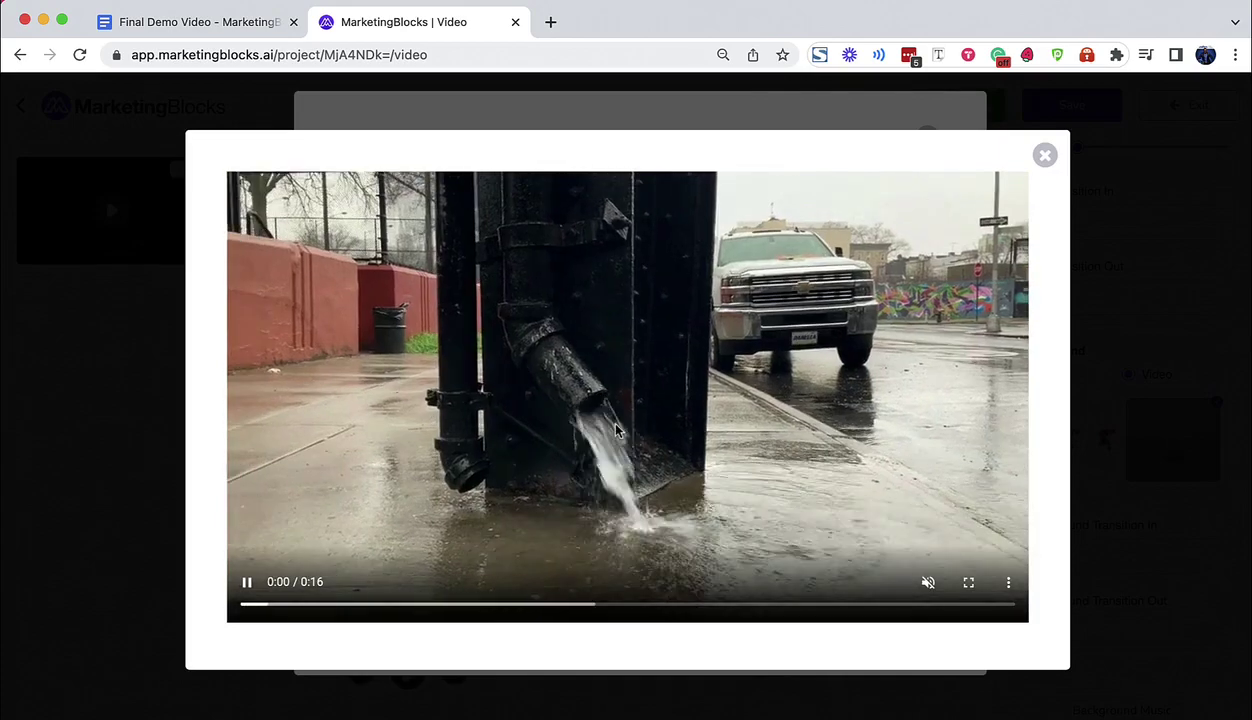
click(1045, 160)
click(775, 622)
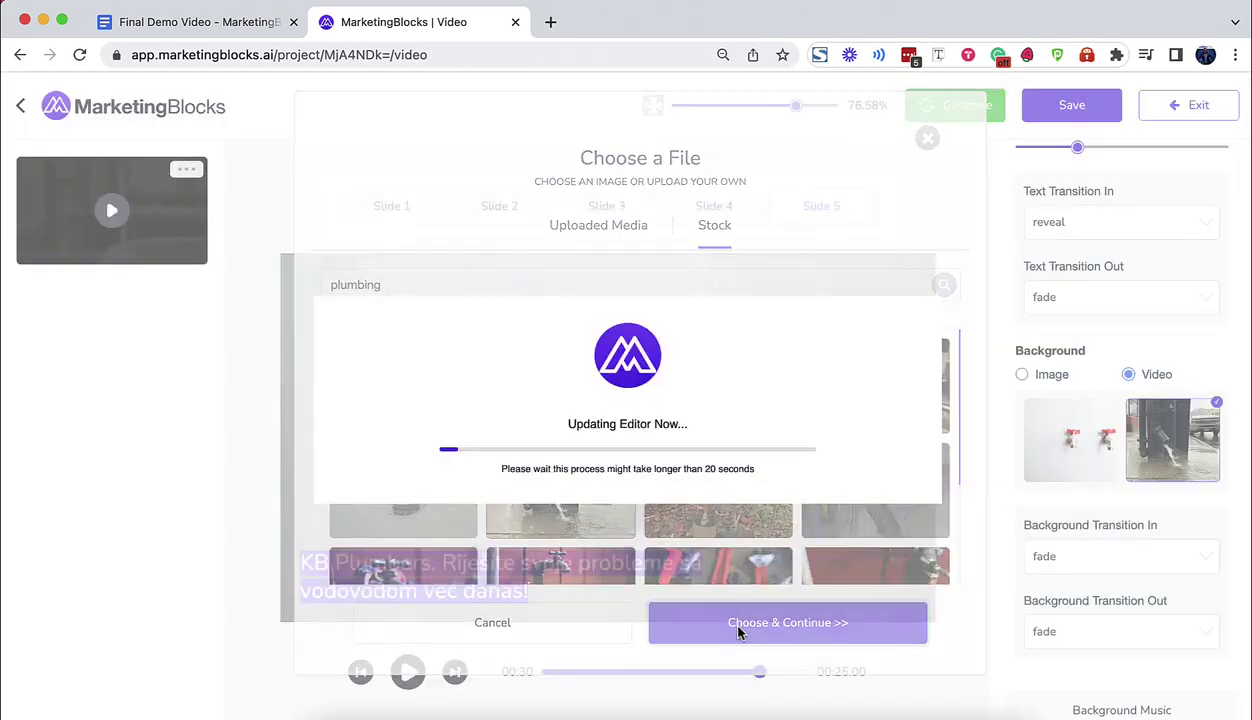
- Set slide 5's background transitions in and out to wipeRight
click(1120, 558)
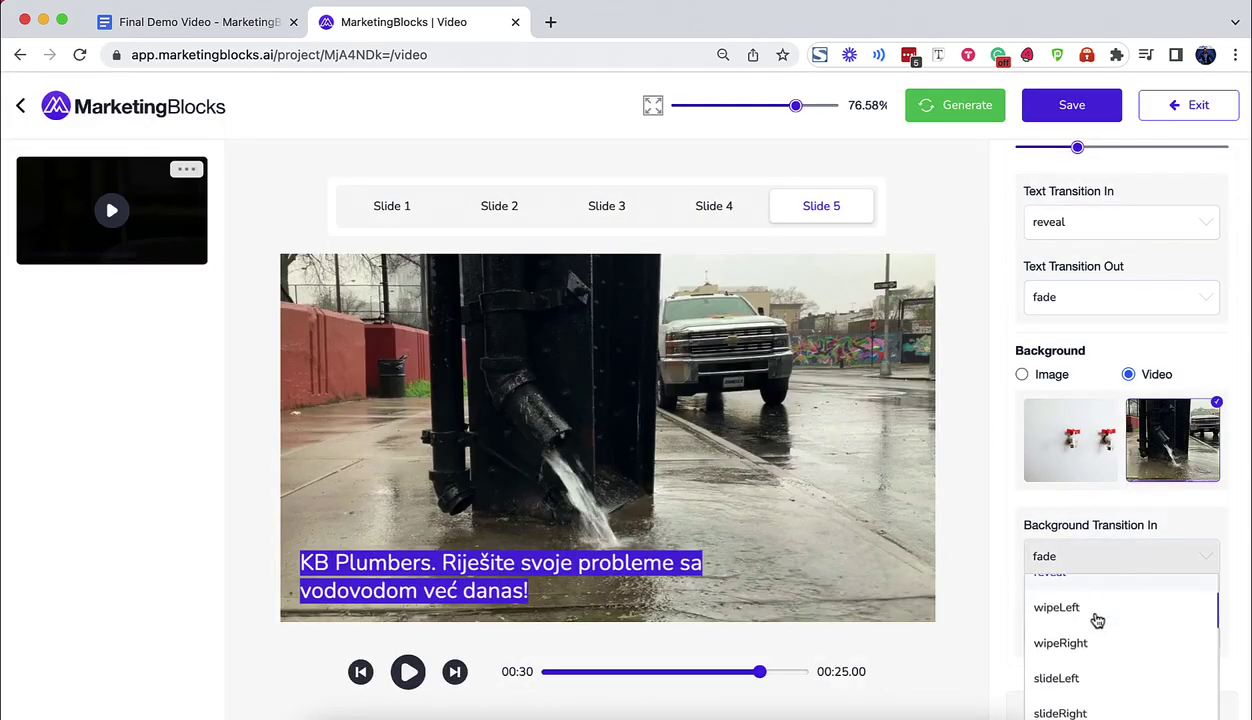
click(1090, 643)
click(1076, 635)
- Look over the available background music tracks and their genres, keeping the current track
click(1072, 569)
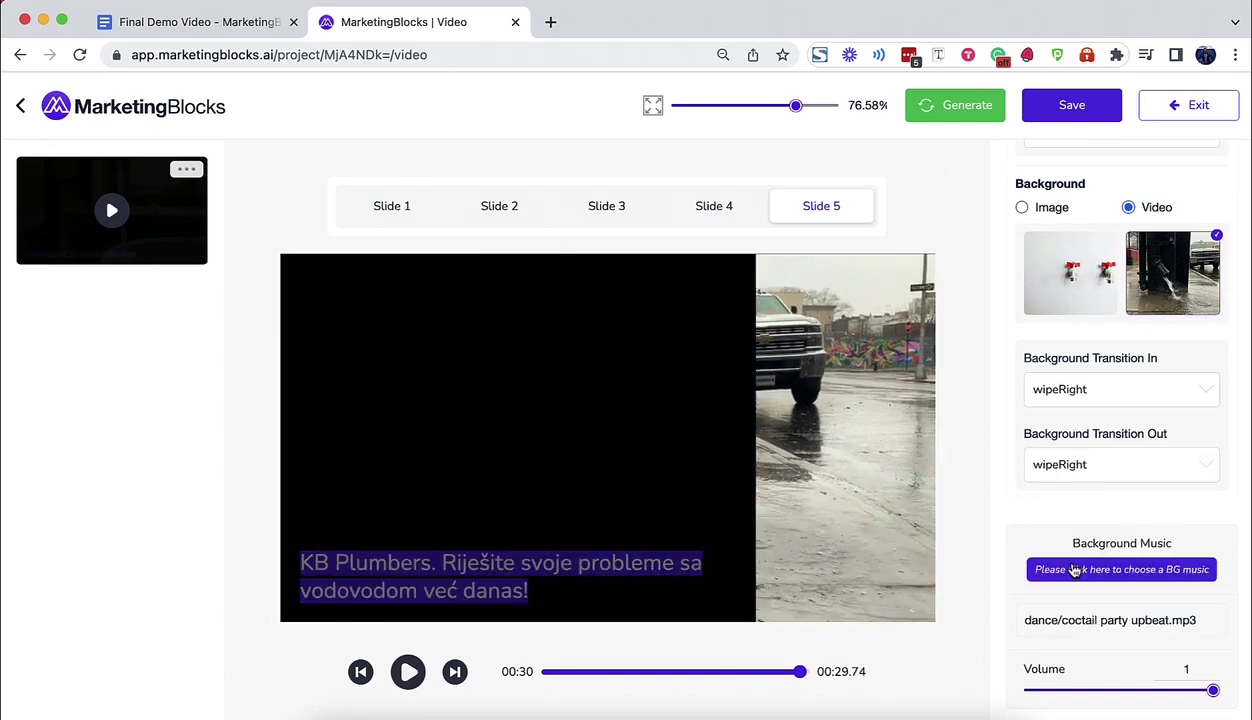
scroll(1072, 600, down, 2)
click(1108, 450)
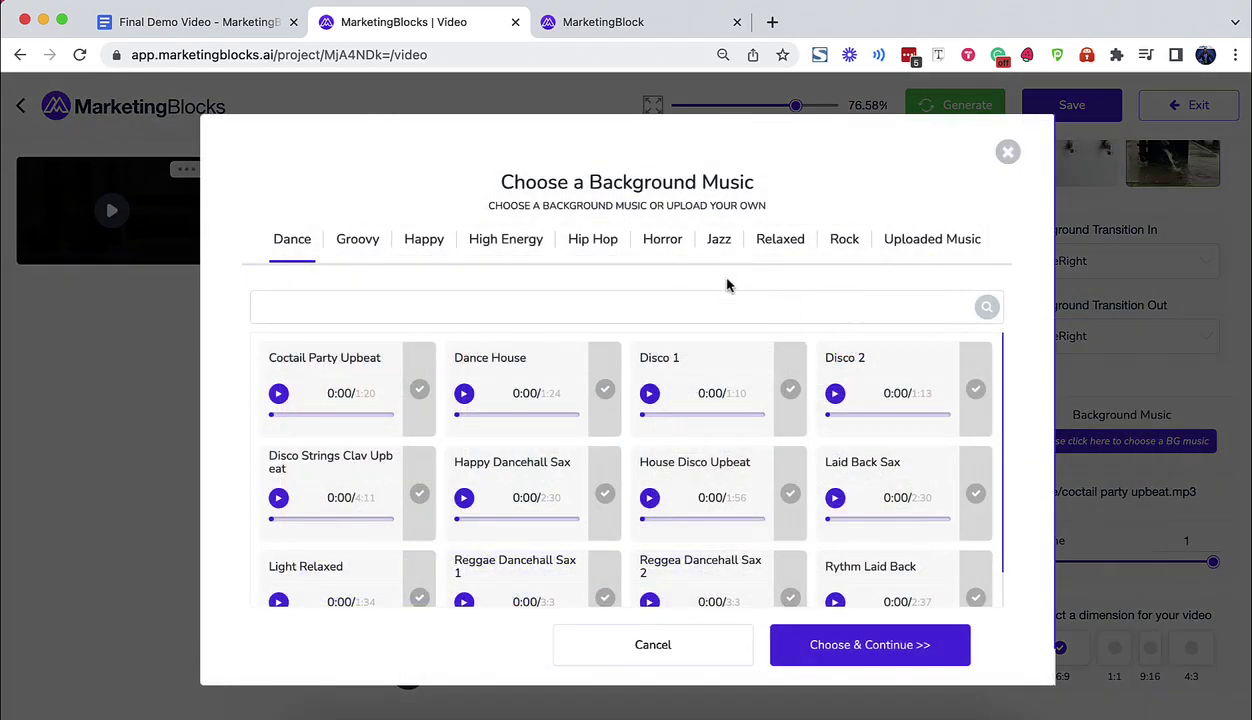
click(1007, 153)
- Try the 1:1 and 9:16 video dimensions, choose 4:3, and generate the video
click(1113, 648)
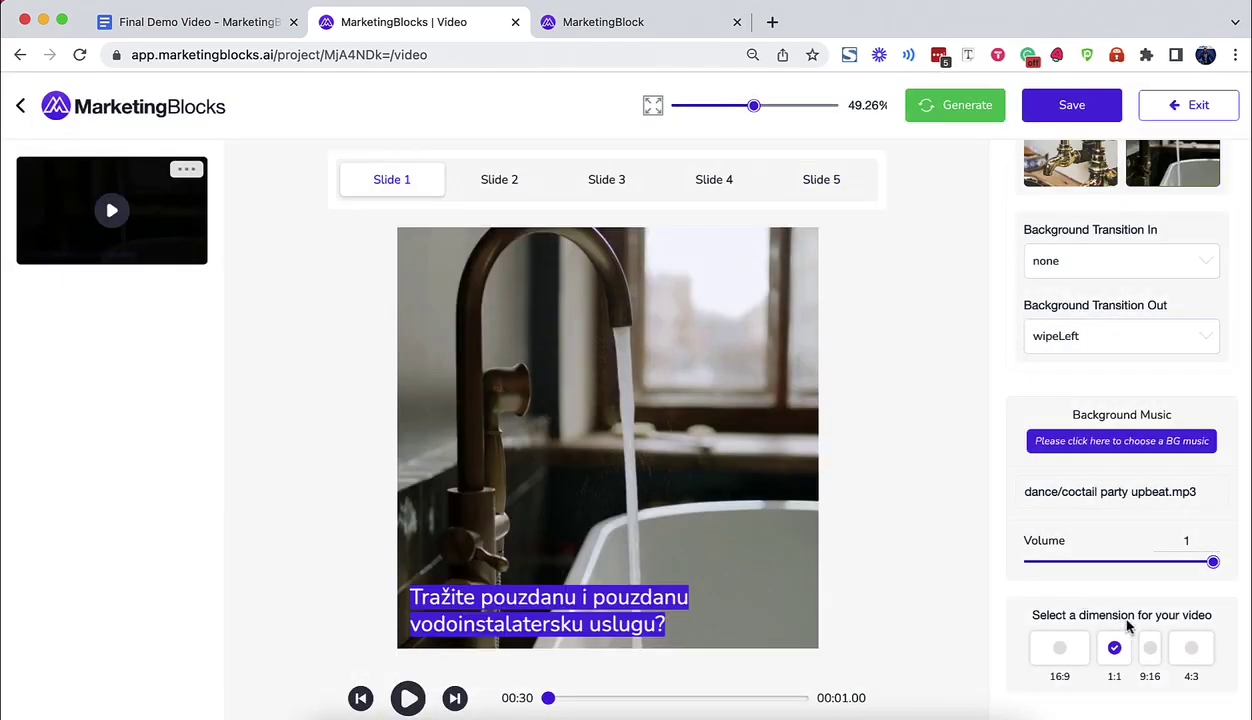
click(1150, 648)
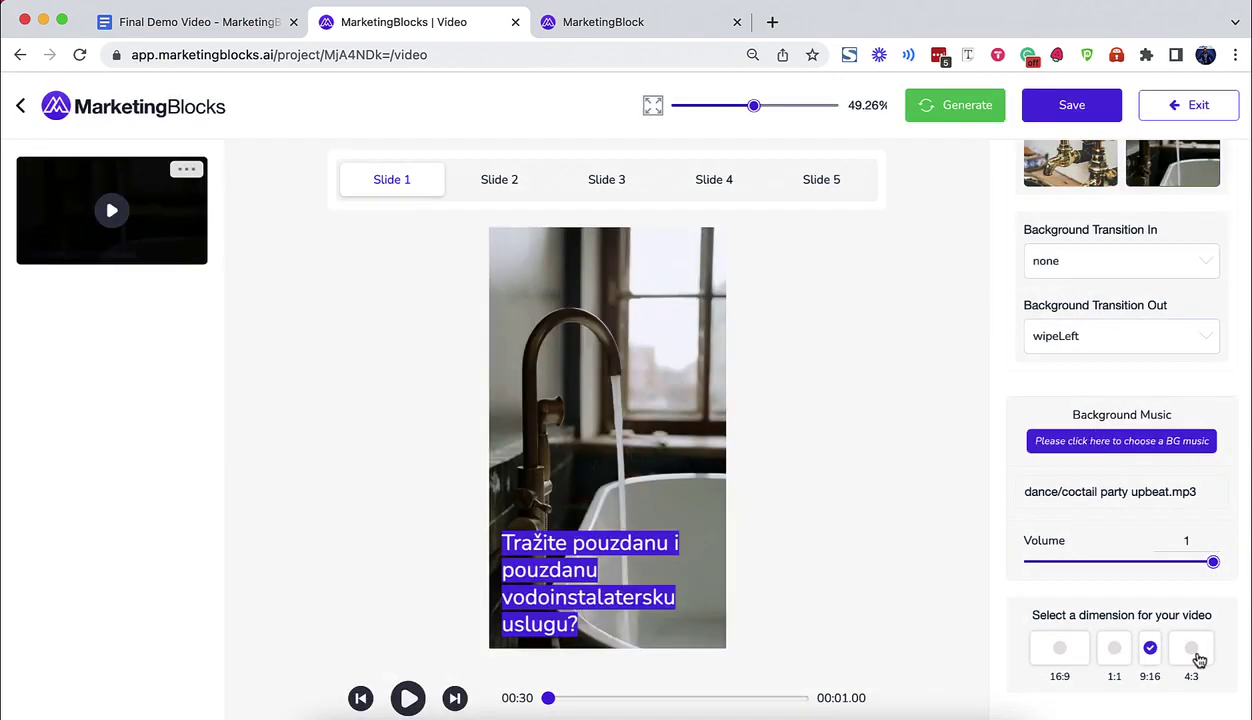
click(1196, 654)
click(958, 112)
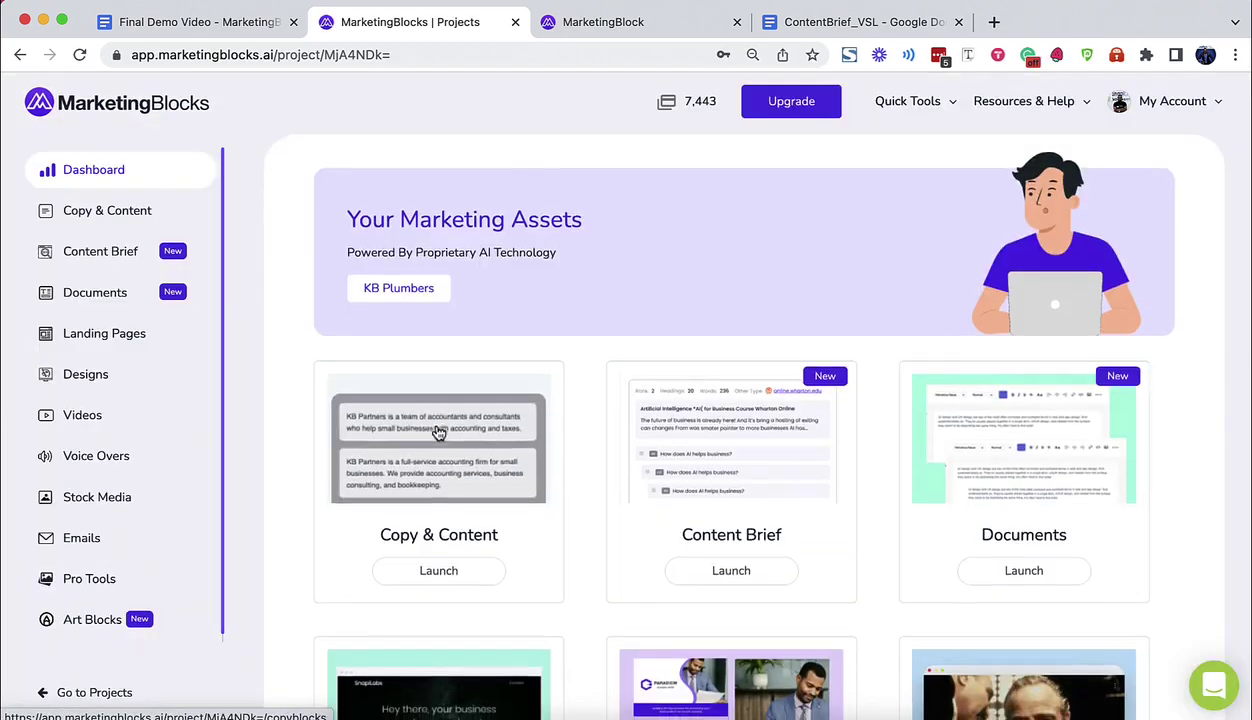
- Generate a voiceover of the KB Plumbers script in English, US with the Sara, Female voice
scroll(426, 415, down, 5)
scroll(436, 431, down, 2)
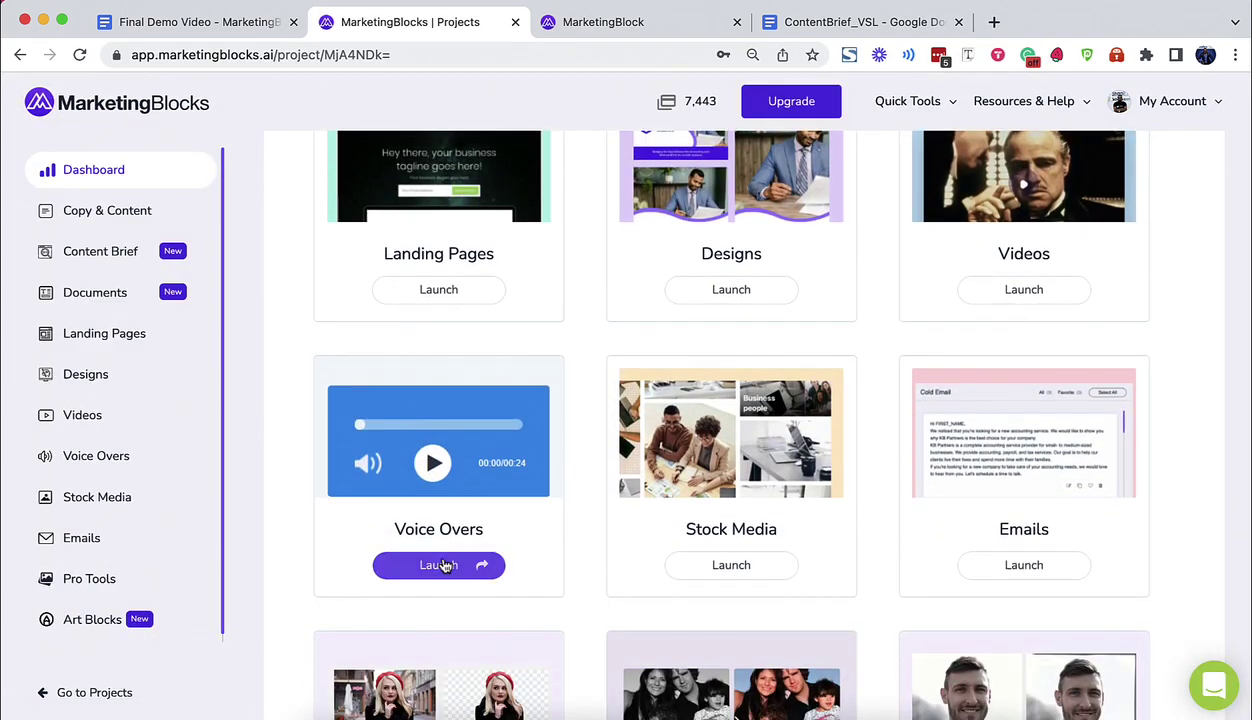
click(441, 565)
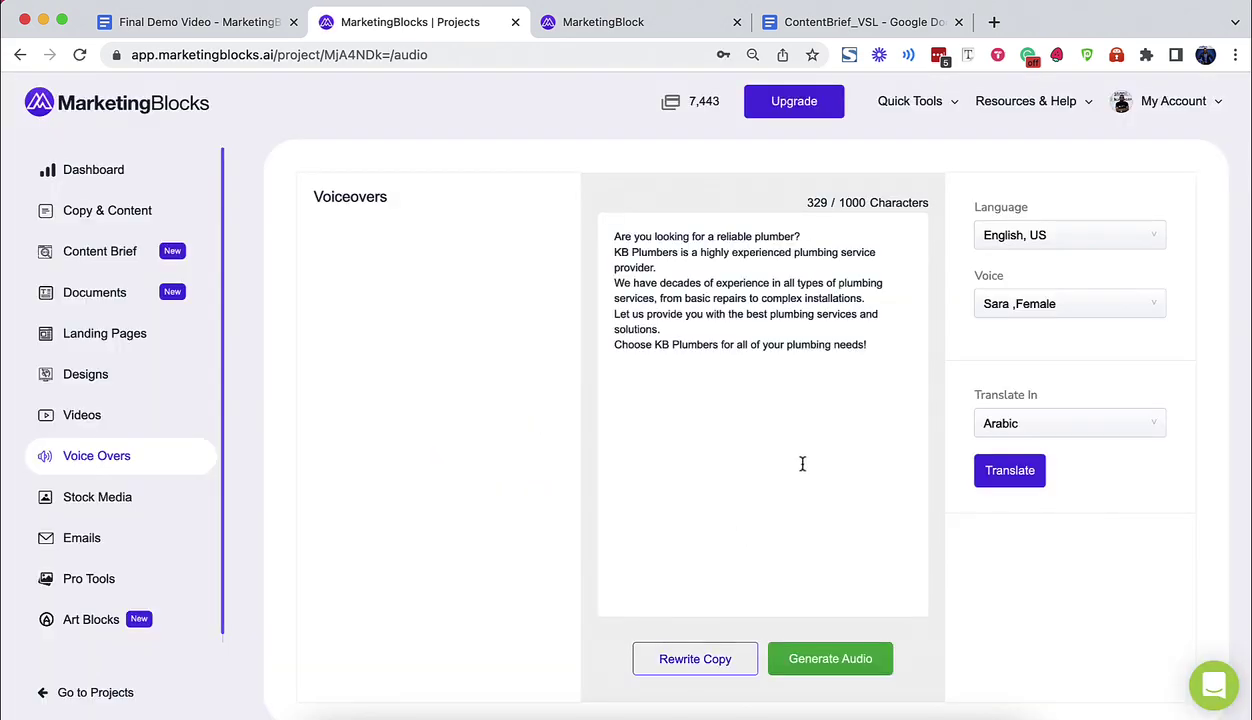
click(1005, 244)
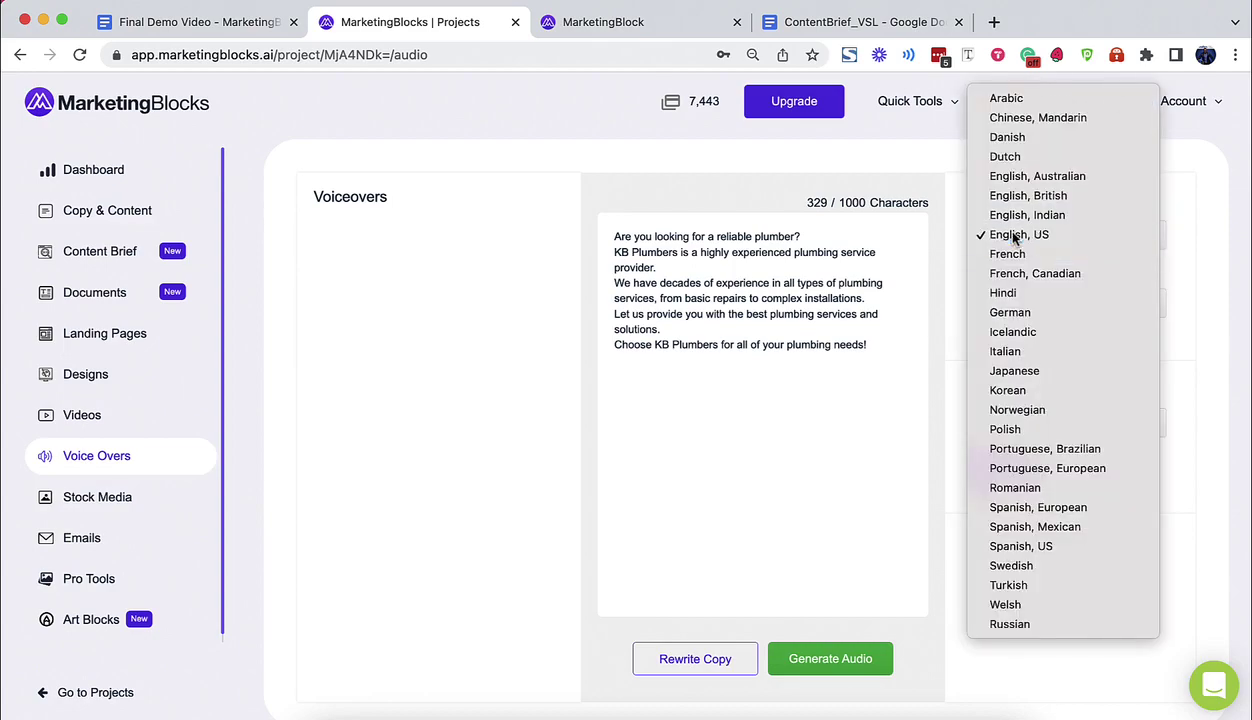
click(1014, 237)
click(1000, 303)
click(1004, 306)
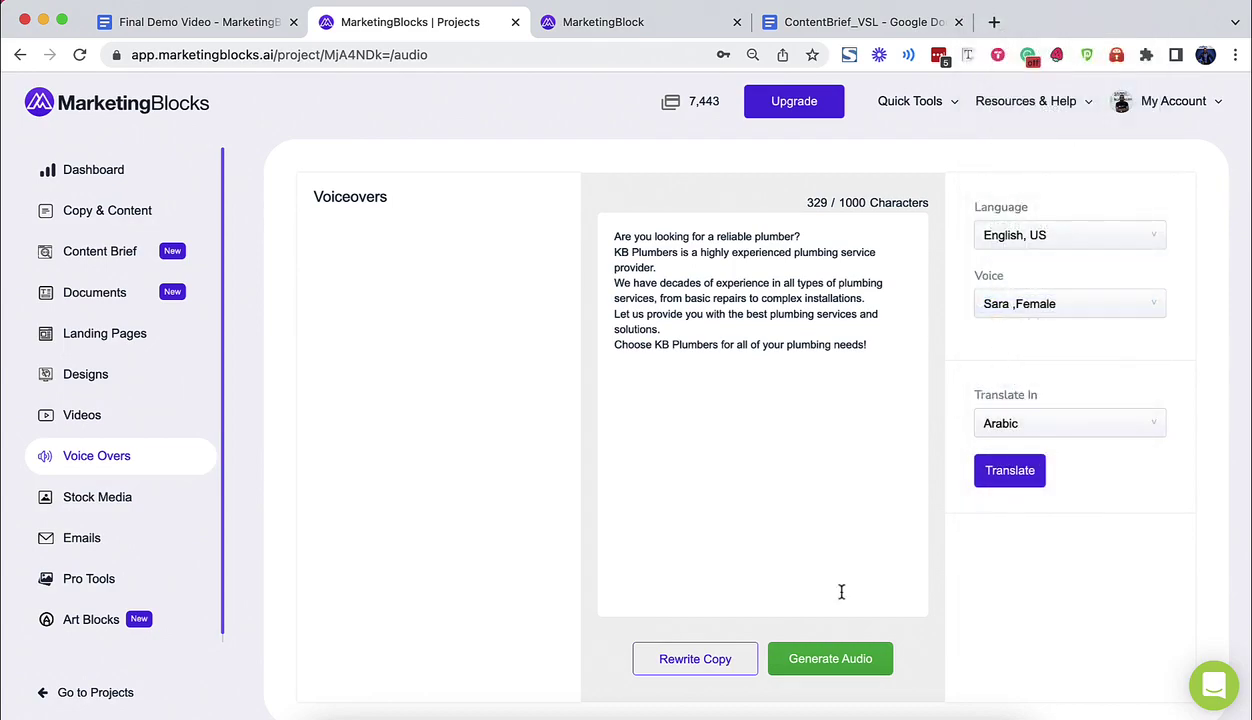
click(815, 668)
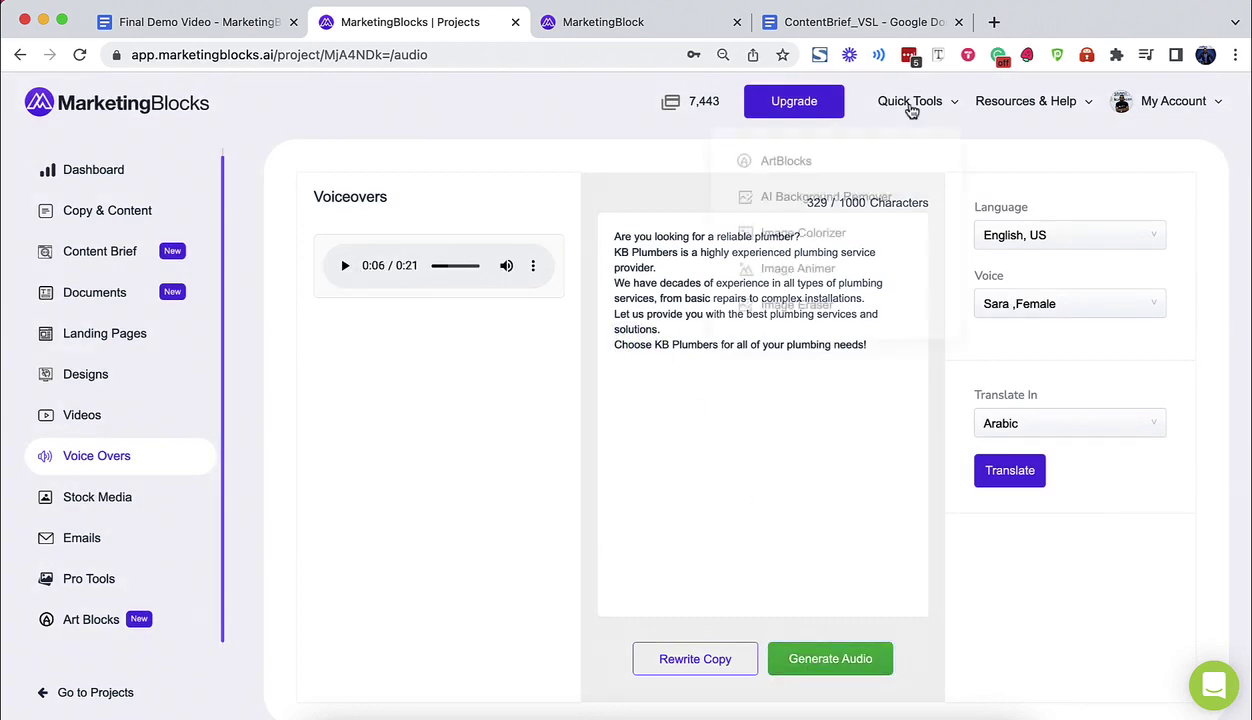
- Upload the photo of three men against a brick wall to the AI Background Remover and review its cutout
click(827, 198)
click(436, 469)
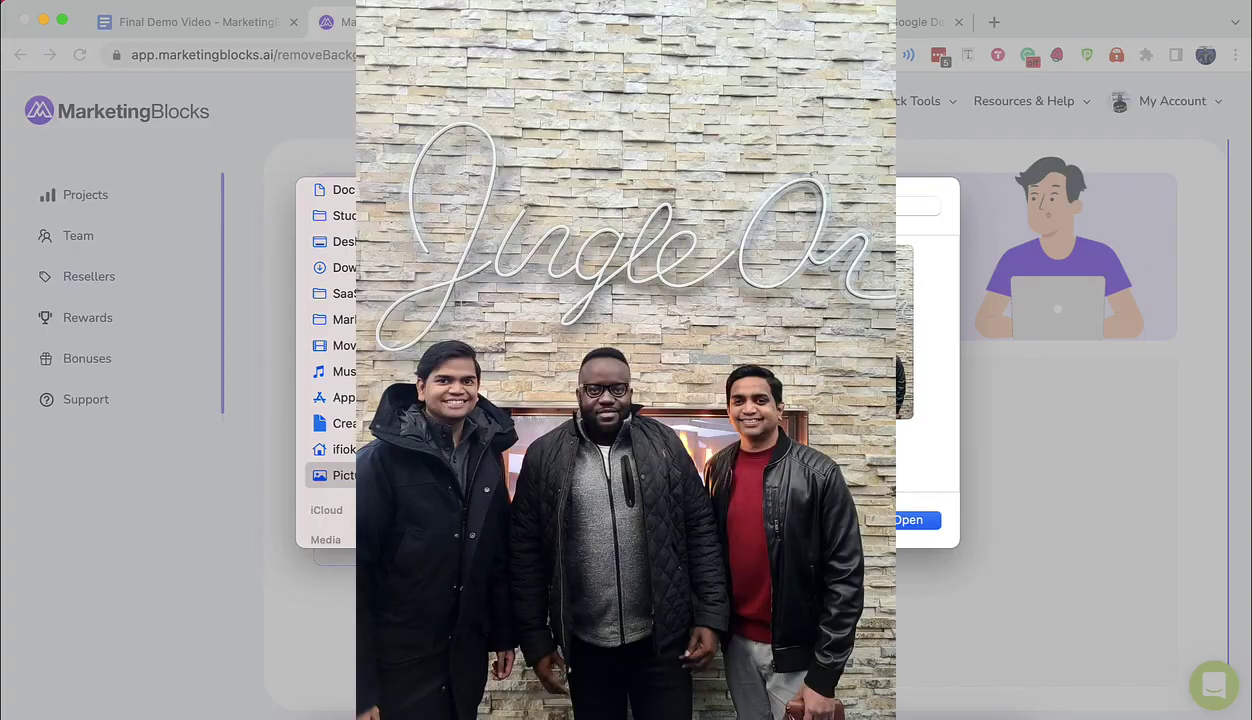
click(905, 520)
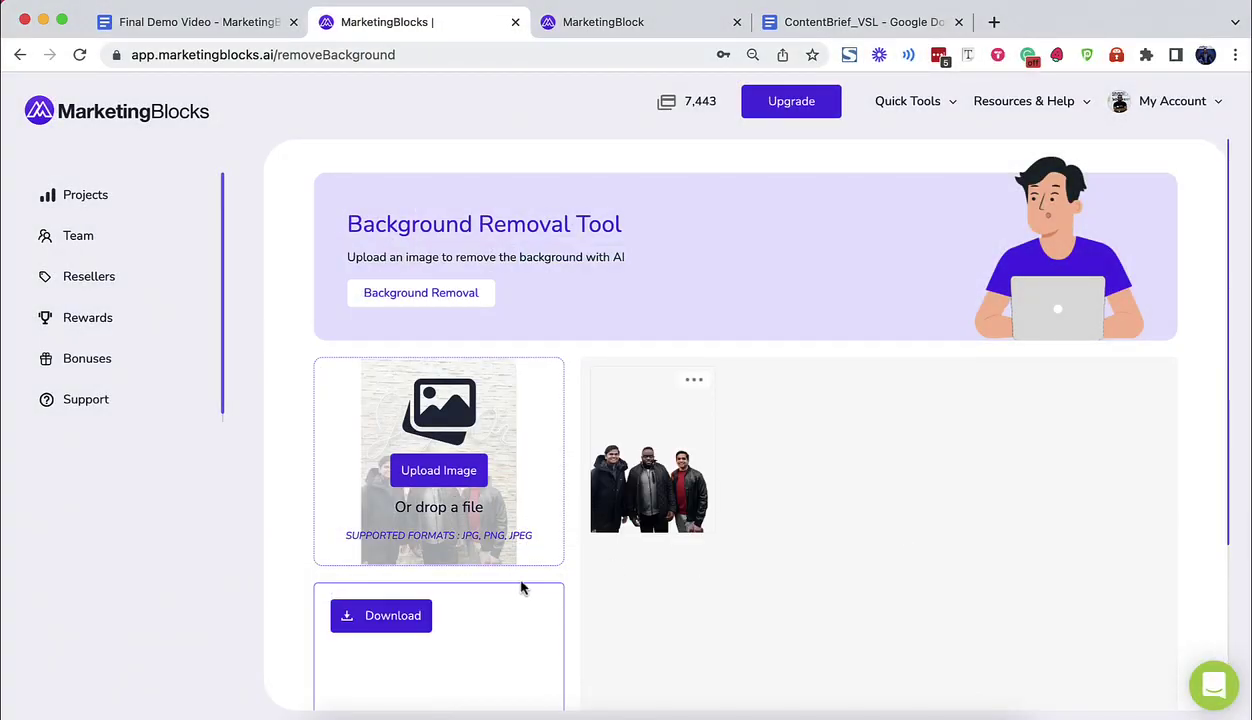
scroll(598, 514, down, 1)
- Open the project's Emails tool and look over the email generation form
scroll(549, 484, down, 5)
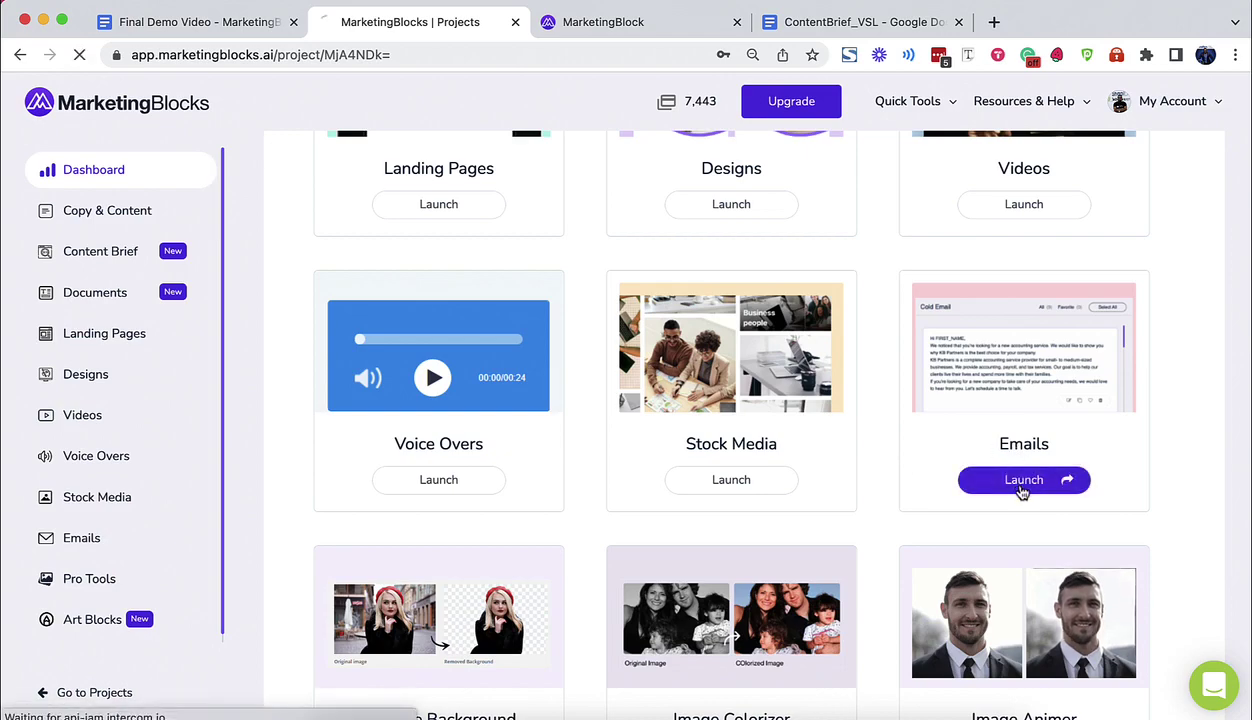
click(1022, 482)
scroll(785, 349, down, 3)
scroll(785, 355, up, 3)
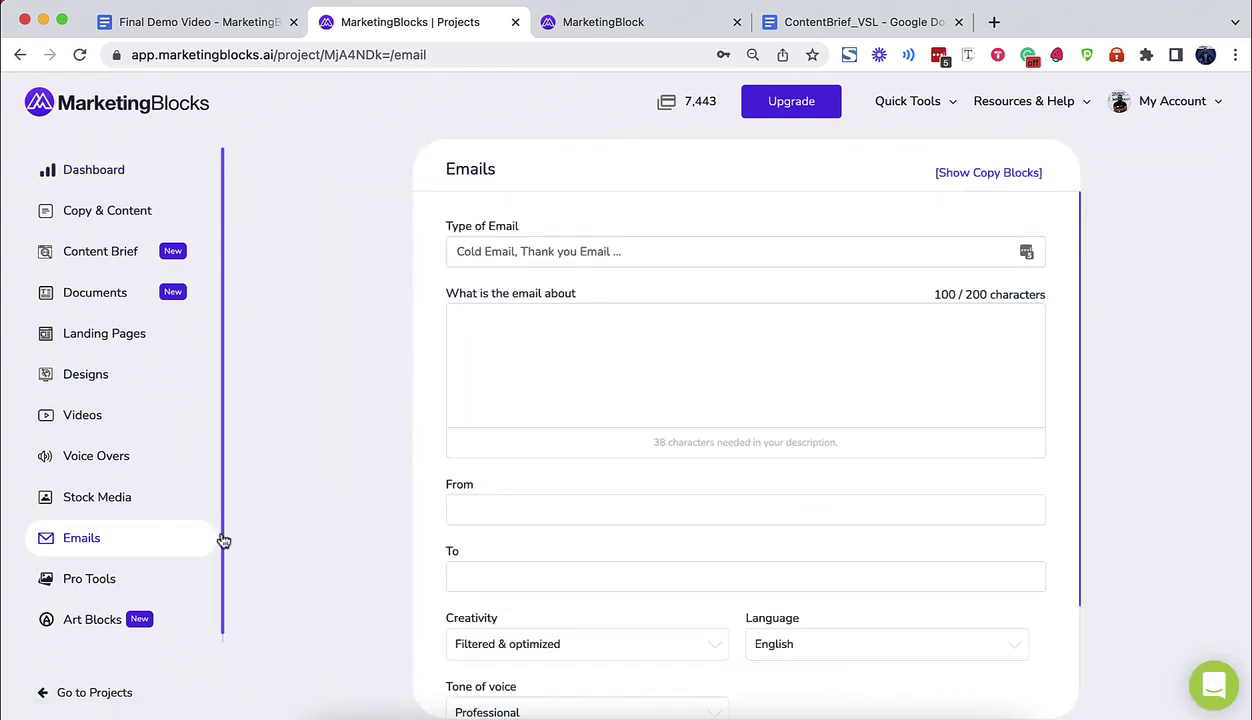
- Browse the plumbing images in the project's Stock Media library
click(126, 499)
scroll(609, 394, down, 5)
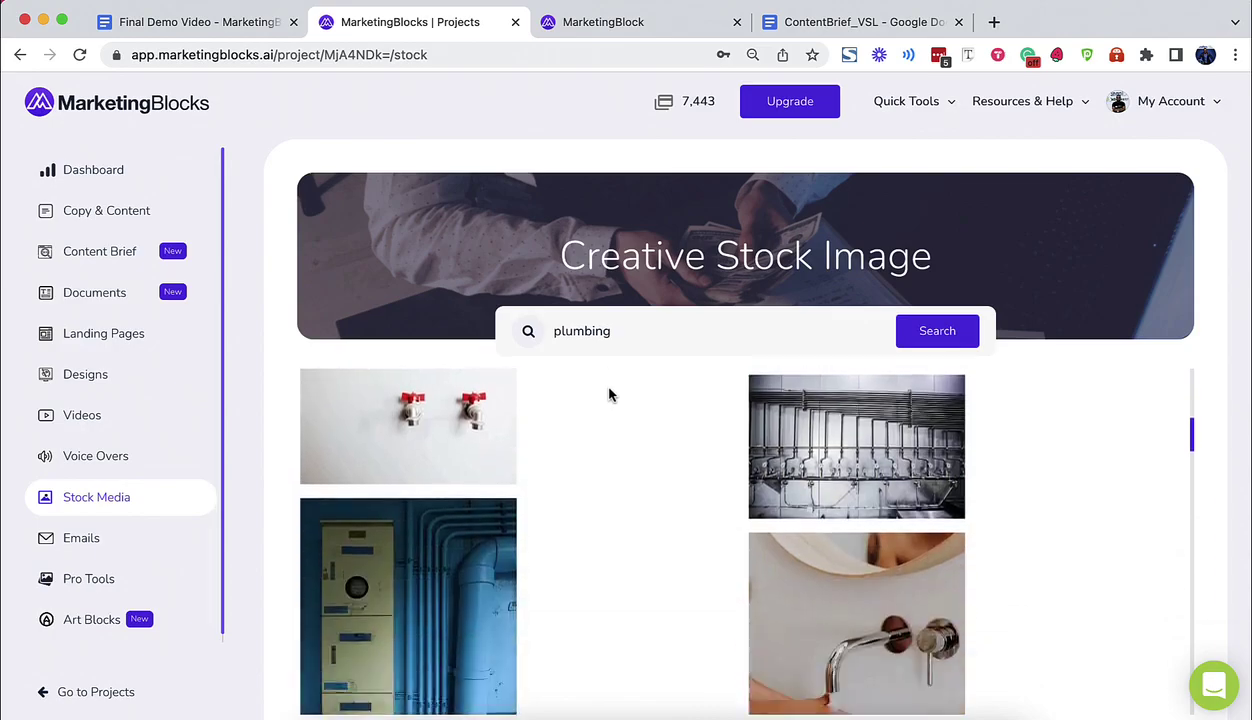
scroll(609, 394, down, 10)
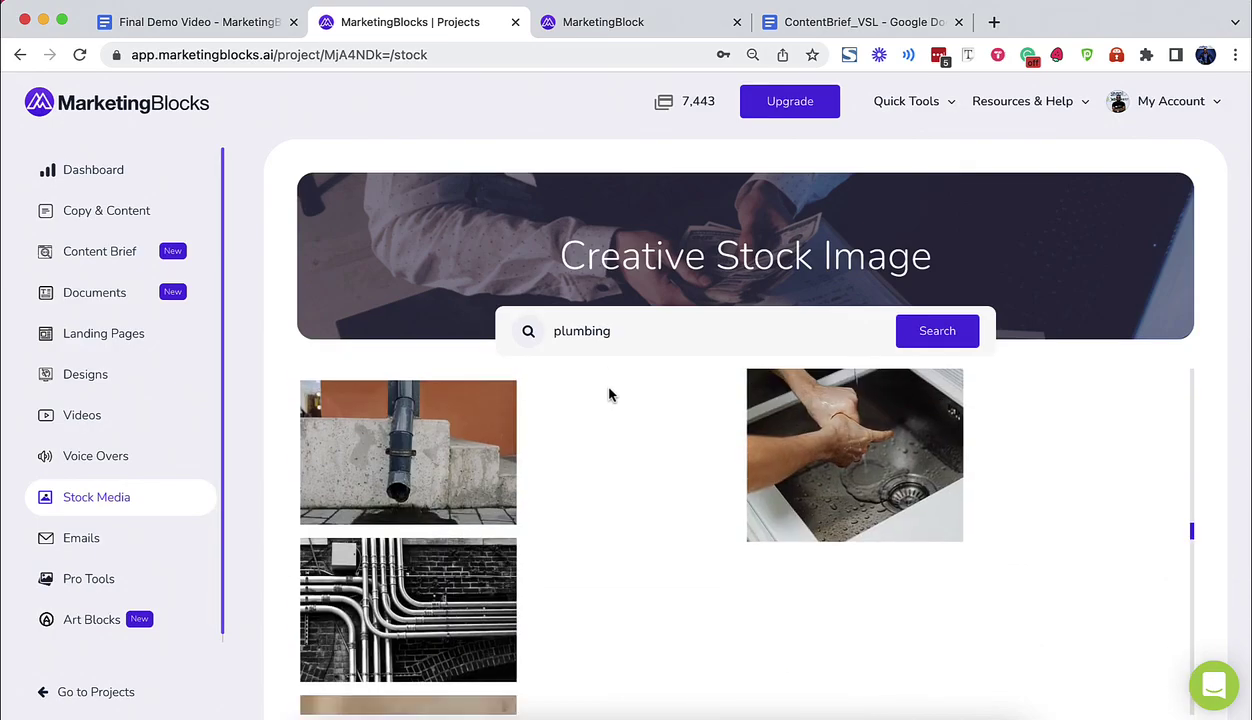
scroll(609, 394, down, 5)
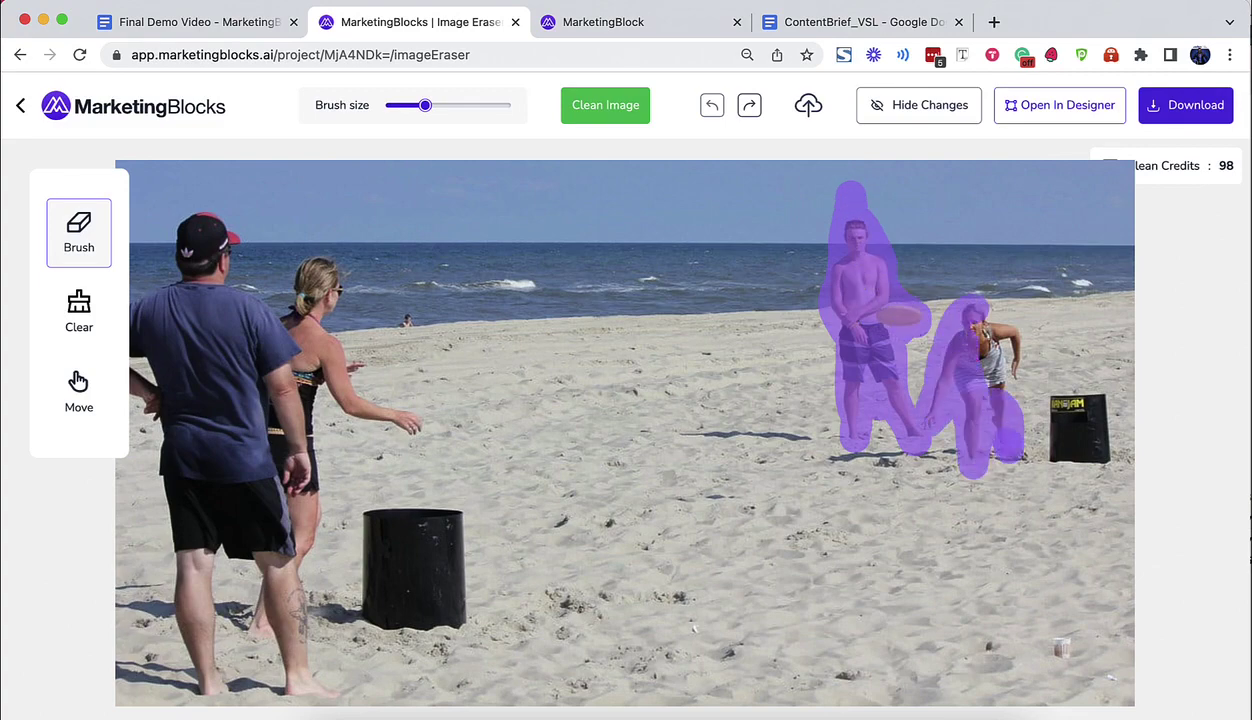
- Erase the brushed people from the beach photo and add the Funky Title text design to it in the designer
click(606, 106)
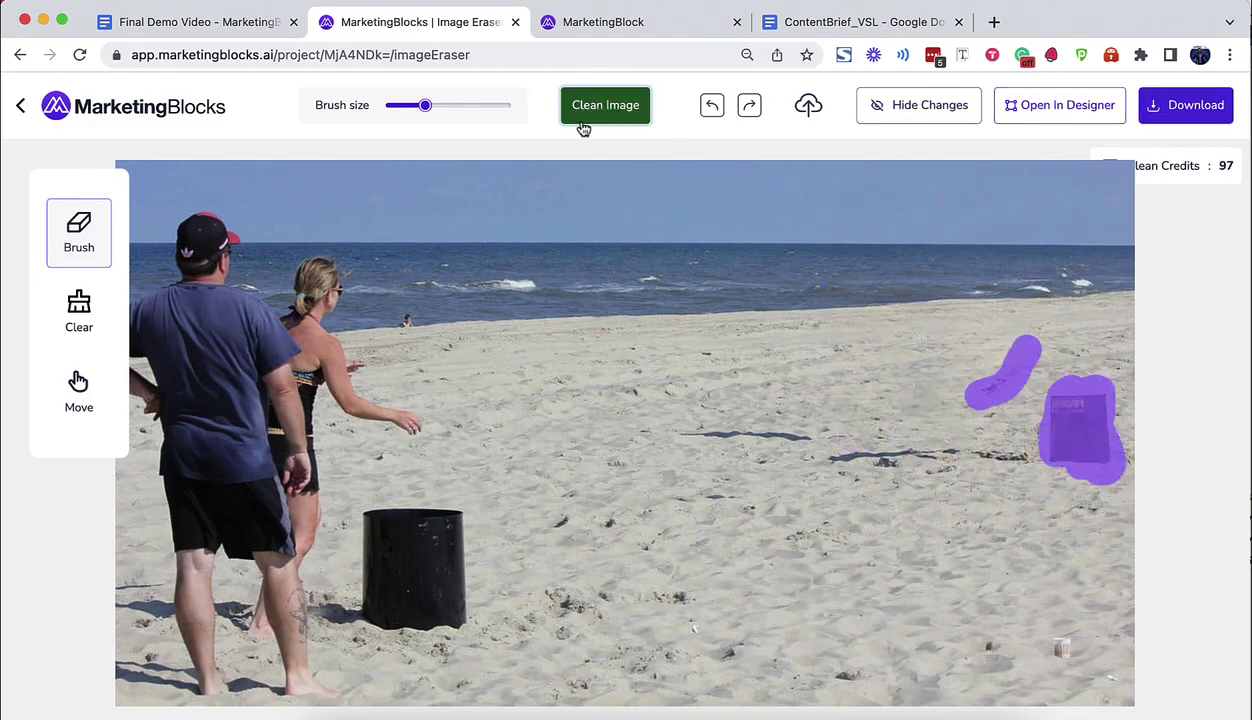
click(1025, 108)
scroll(250, 450, down, 1)
click(190, 442)
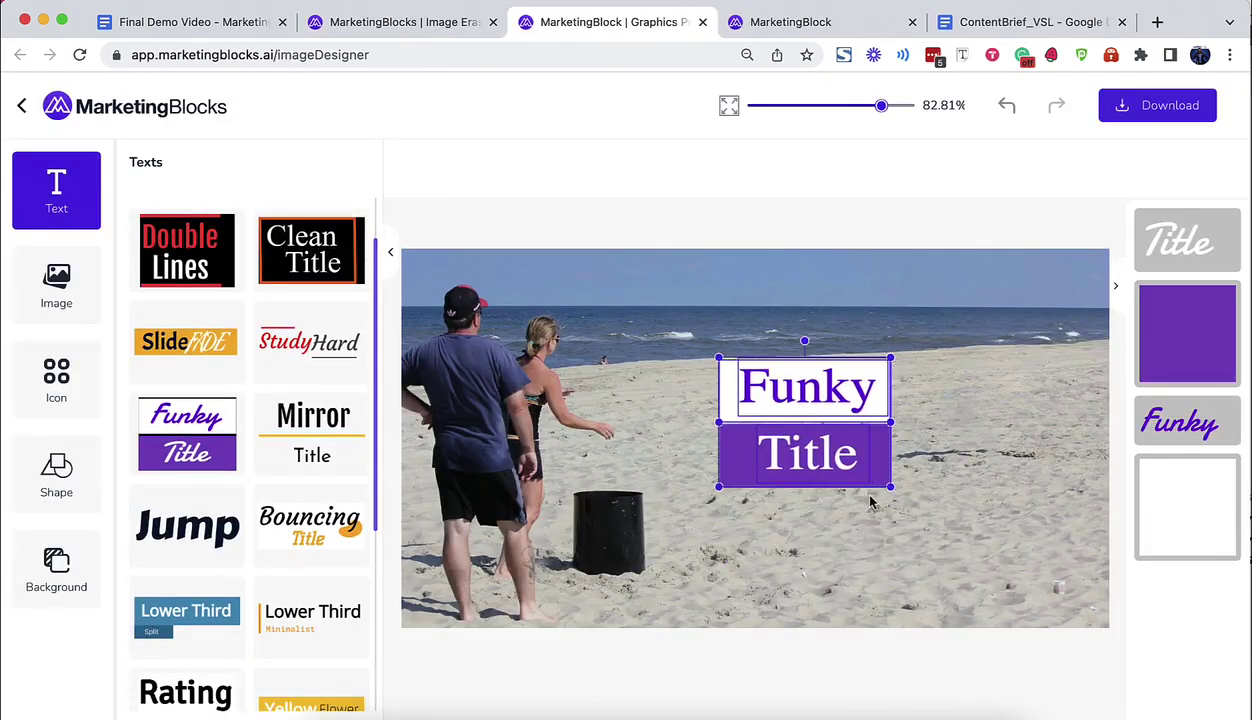
click(1053, 489)
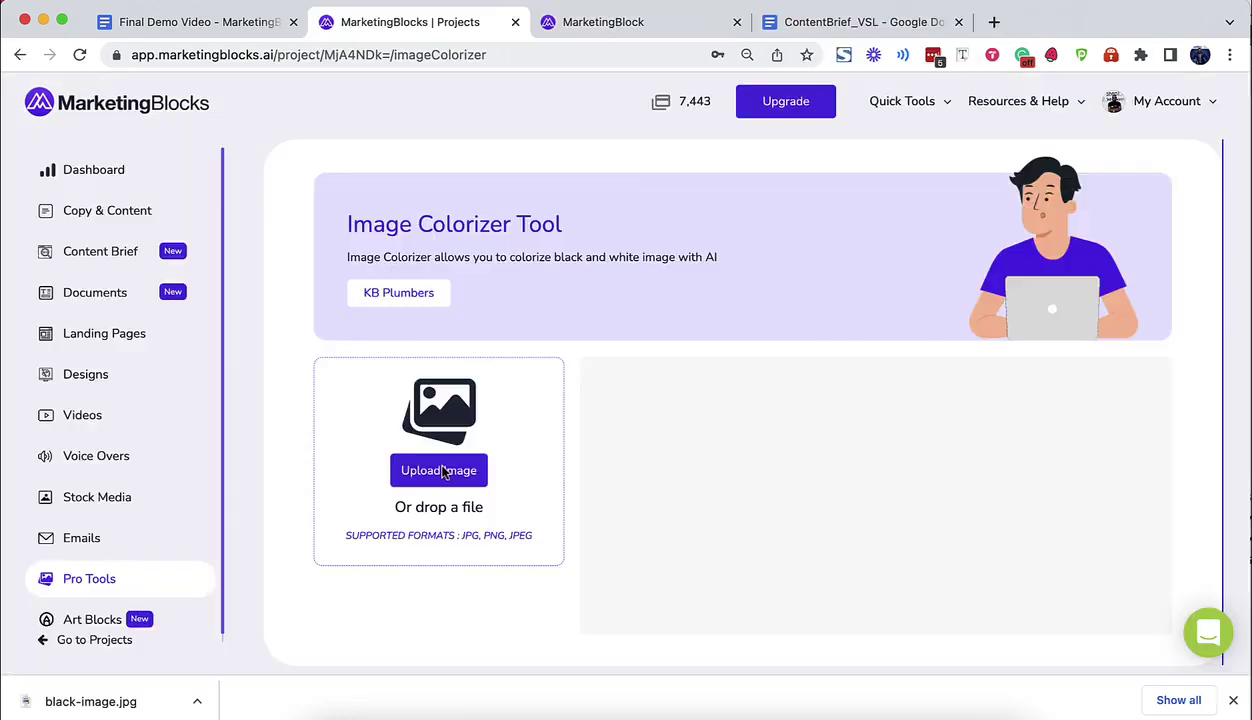
- Upload the black-and-white family photo to the Image Colorizer and review the colorized version
click(439, 470)
click(895, 517)
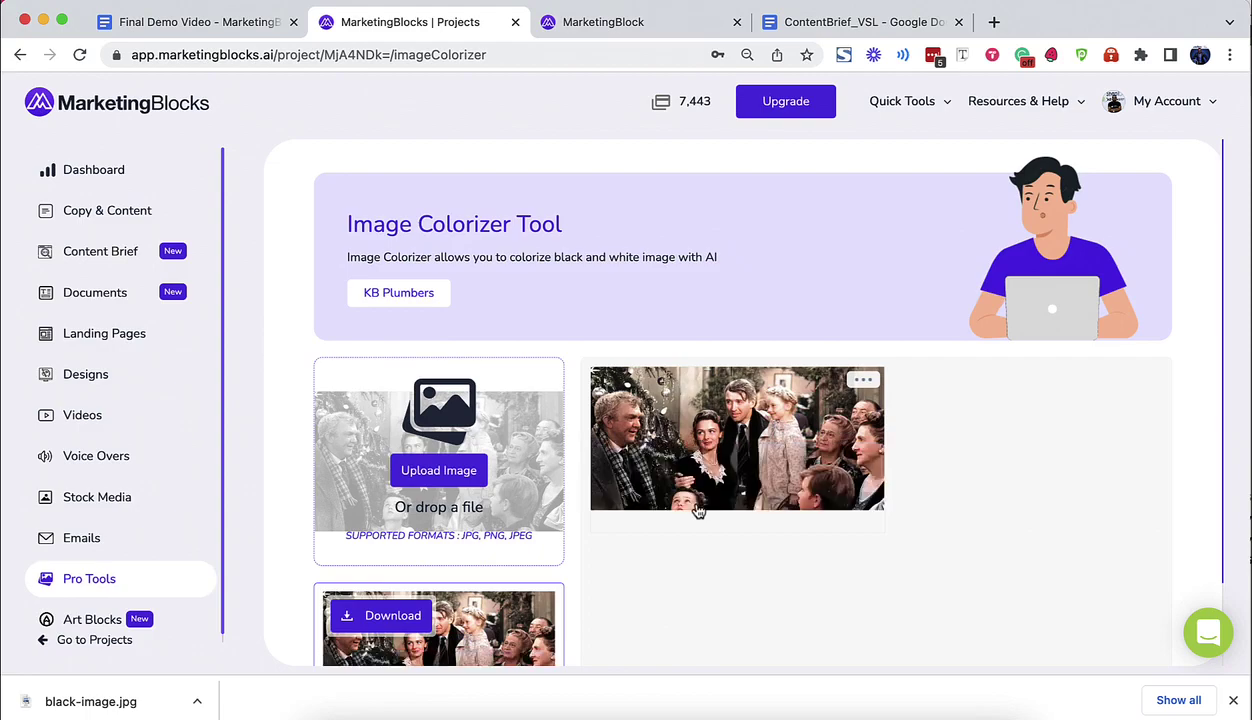
scroll(740, 400, down, 2)
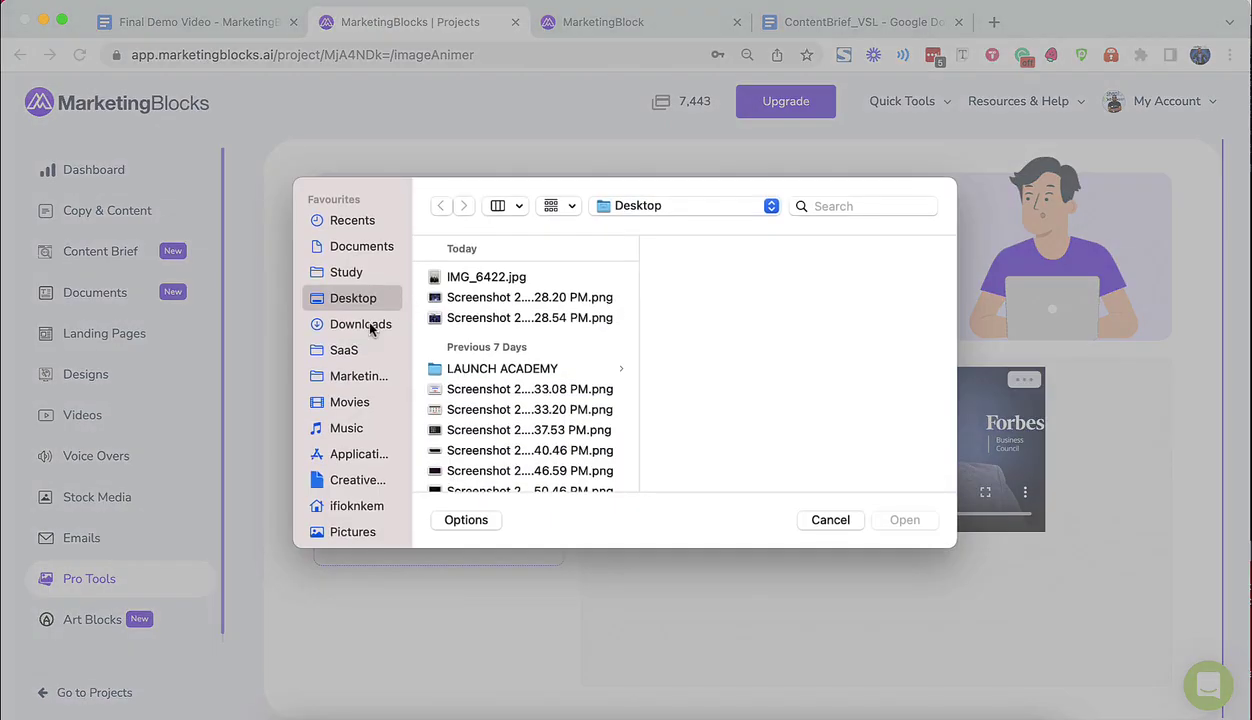
- Upload an image from the Downloads folder to the Image Animer
click(368, 328)
click(452, 398)
click(904, 519)
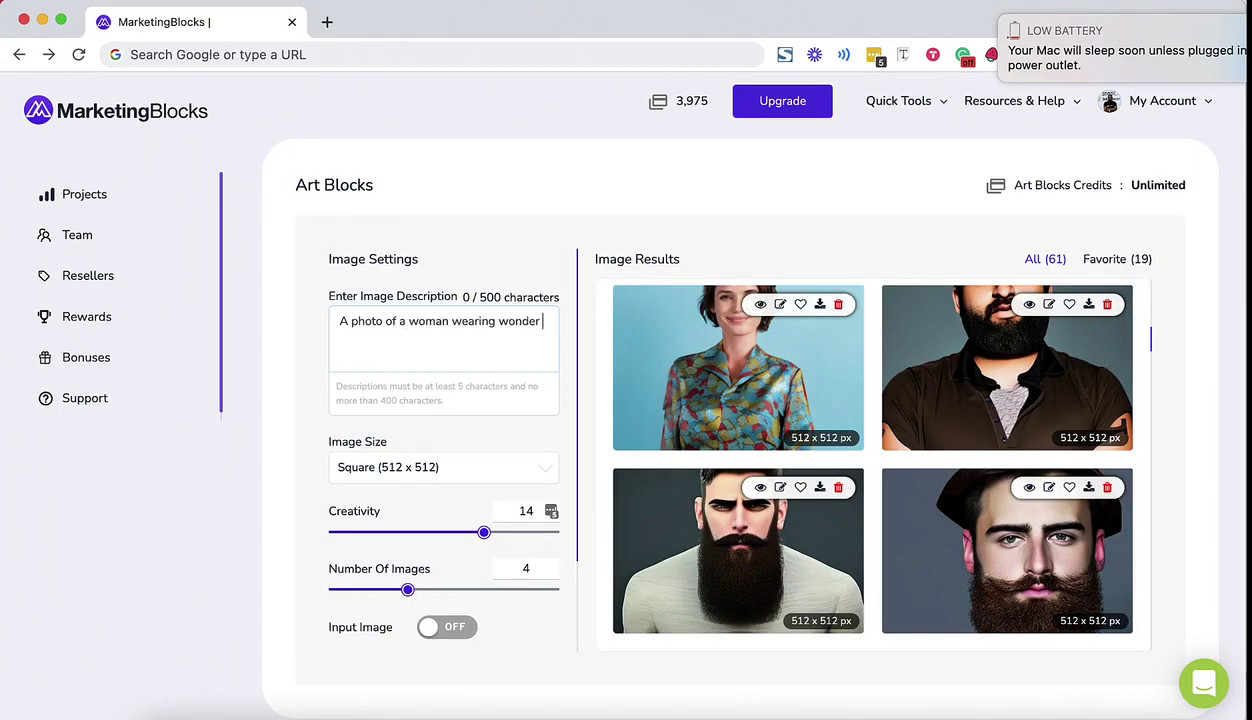
- Generate four square (512 x 512) Art Blocks images from the woman description with creativity 14, and preview the first result
scroll(445, 446, down, 10)
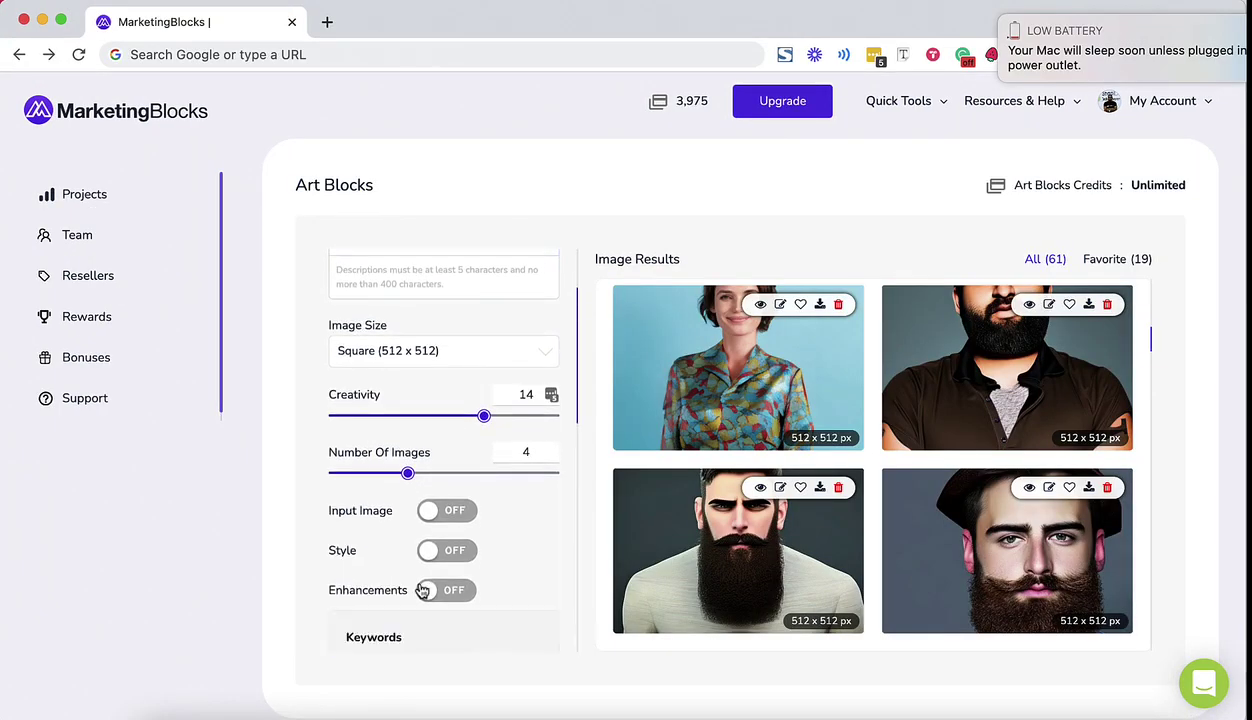
click(428, 635)
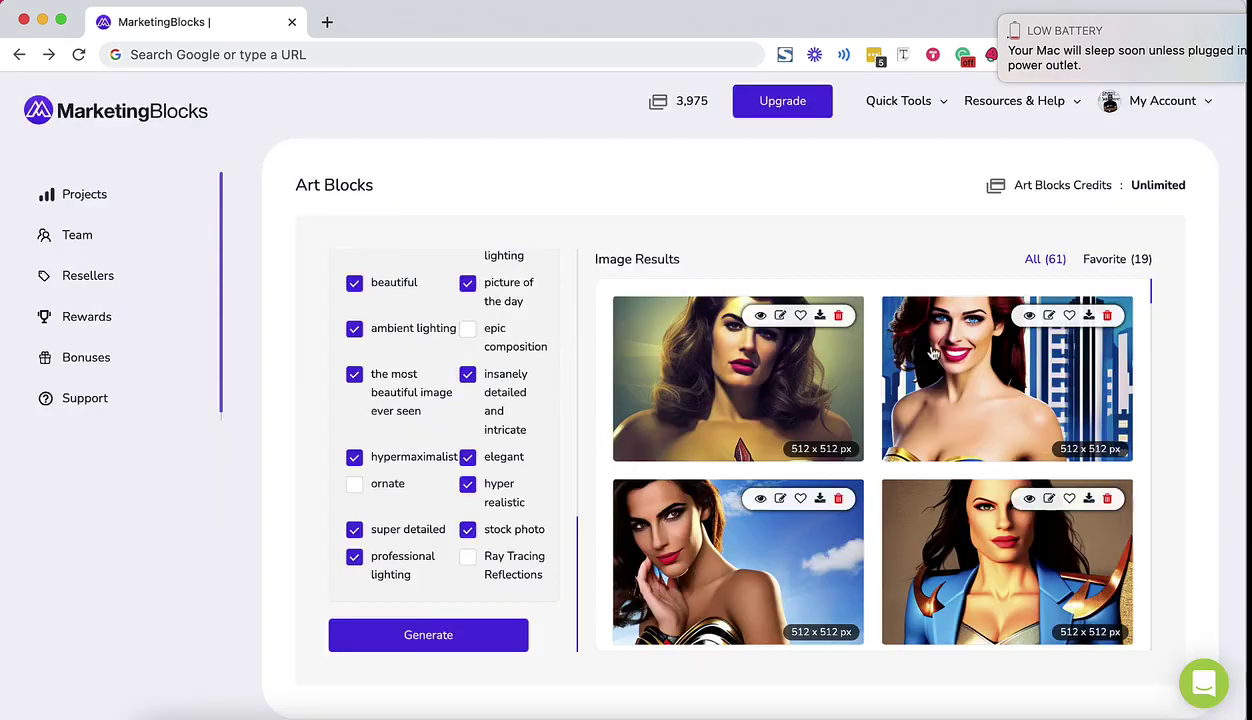
click(760, 315)
click(838, 181)
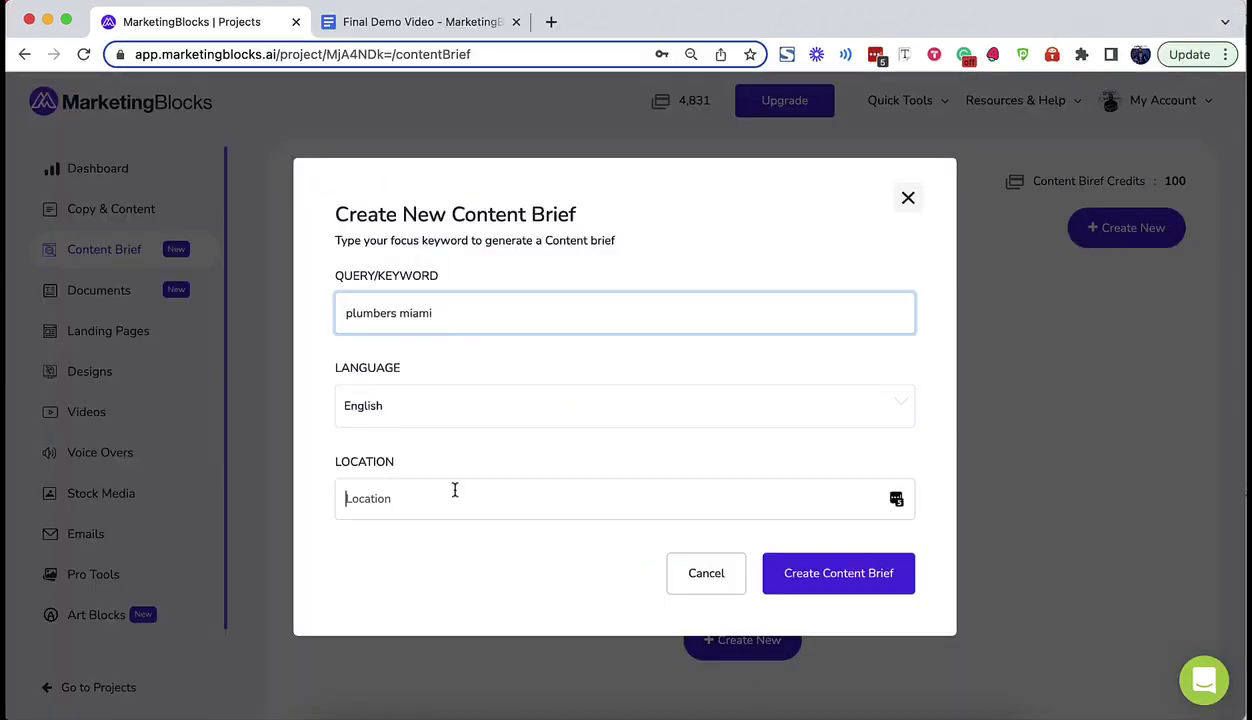
- Create an English content brief for the keyword "plumbers miami" with Miami, FL, USA as the location
text(miami)
click(377, 531)
click(838, 573)
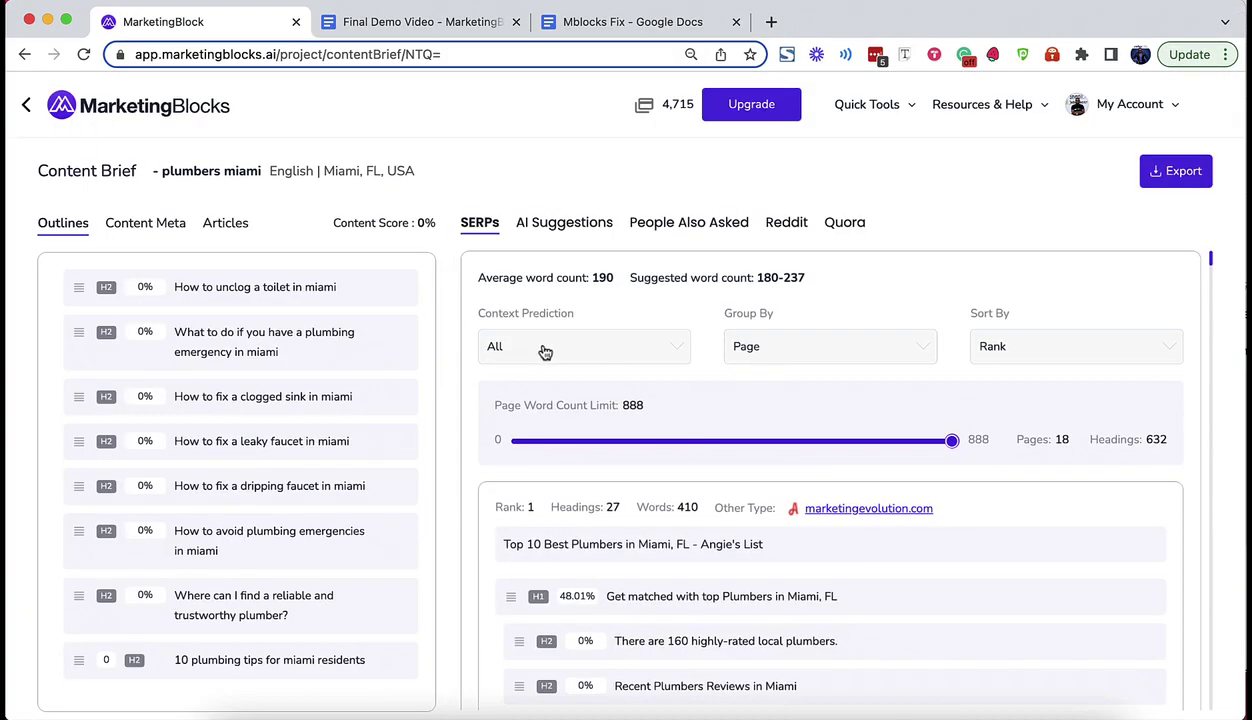
- Examine the brief's SERP context prediction, grouping and sorting options, plus its AI Suggestions and People Also Asked results
click(583, 346)
click(593, 369)
click(585, 346)
click(530, 378)
click(830, 346)
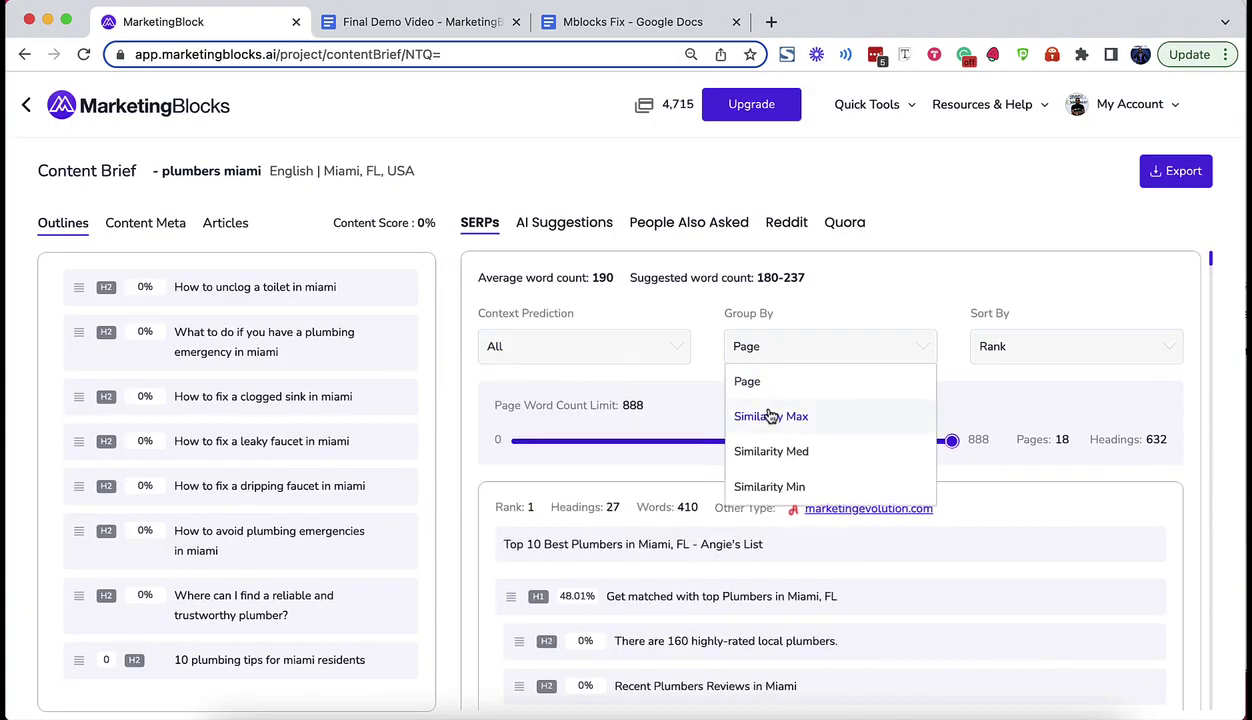
click(774, 448)
click(727, 347)
click(749, 380)
click(1005, 346)
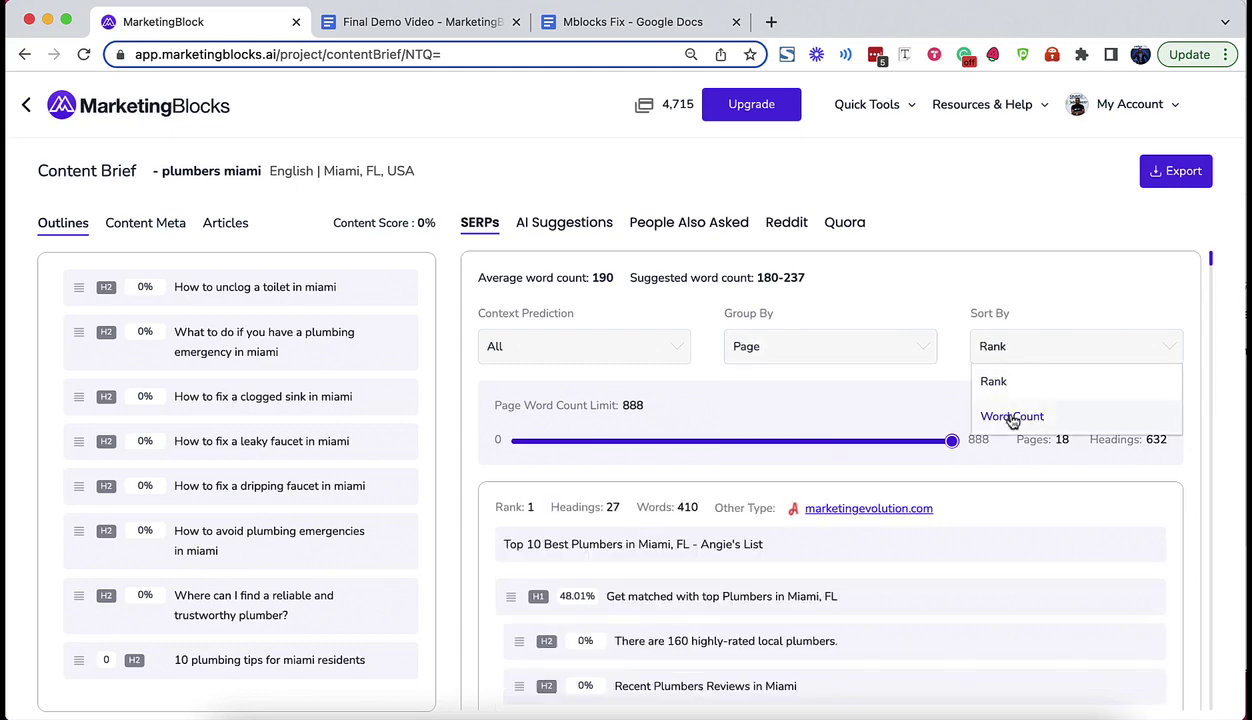
click(572, 228)
click(660, 223)
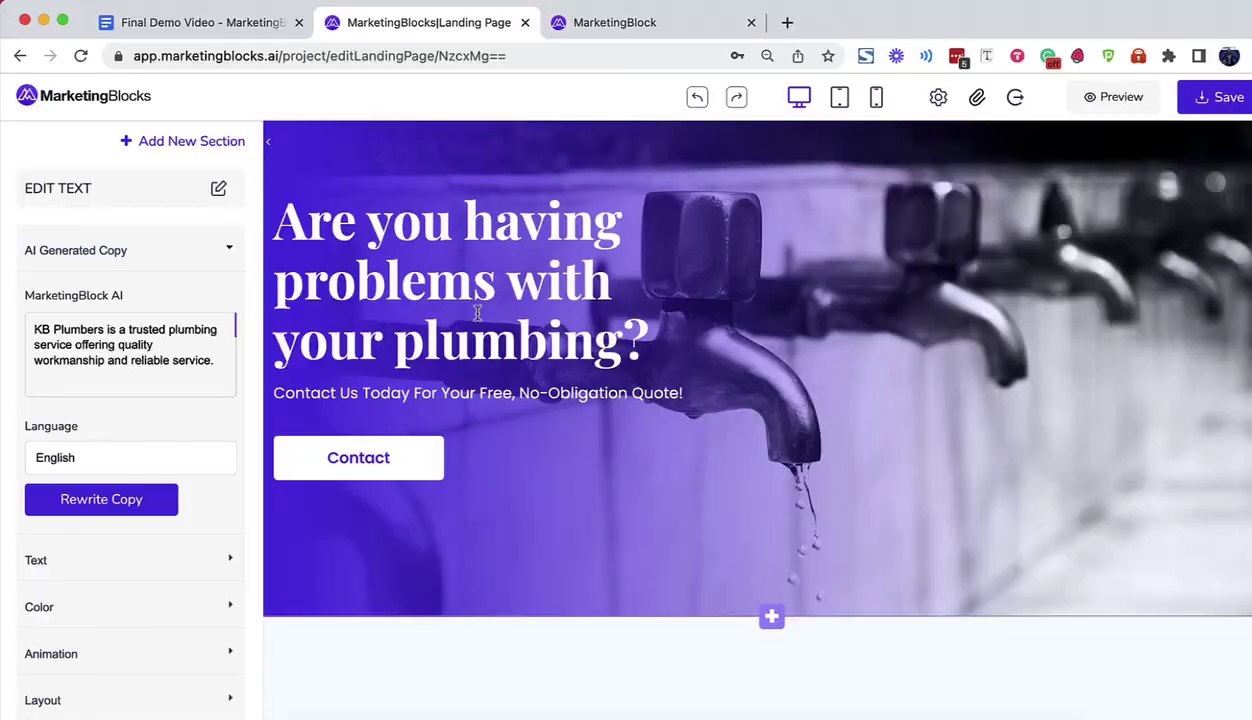
- Review the KB Plumbers landing page from the hero section down past the company introduction
click(740, 438)
scroll(740, 440, down, 15)
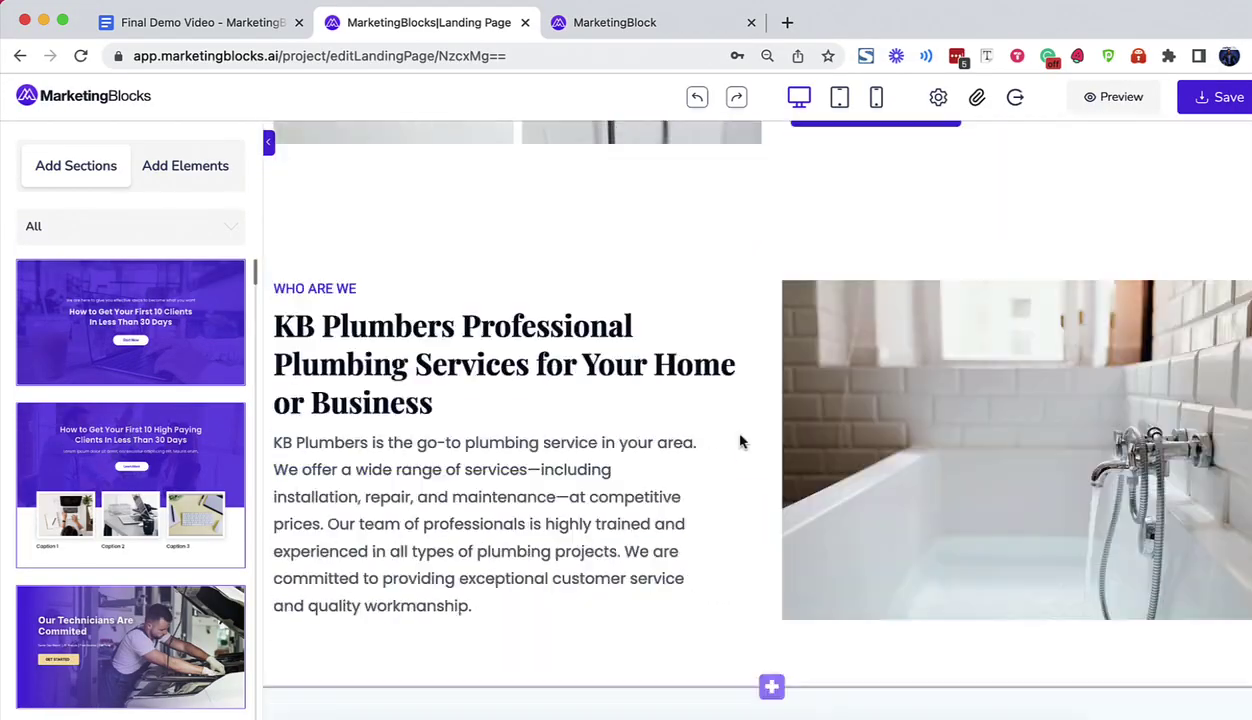
scroll(740, 441, down, 10)
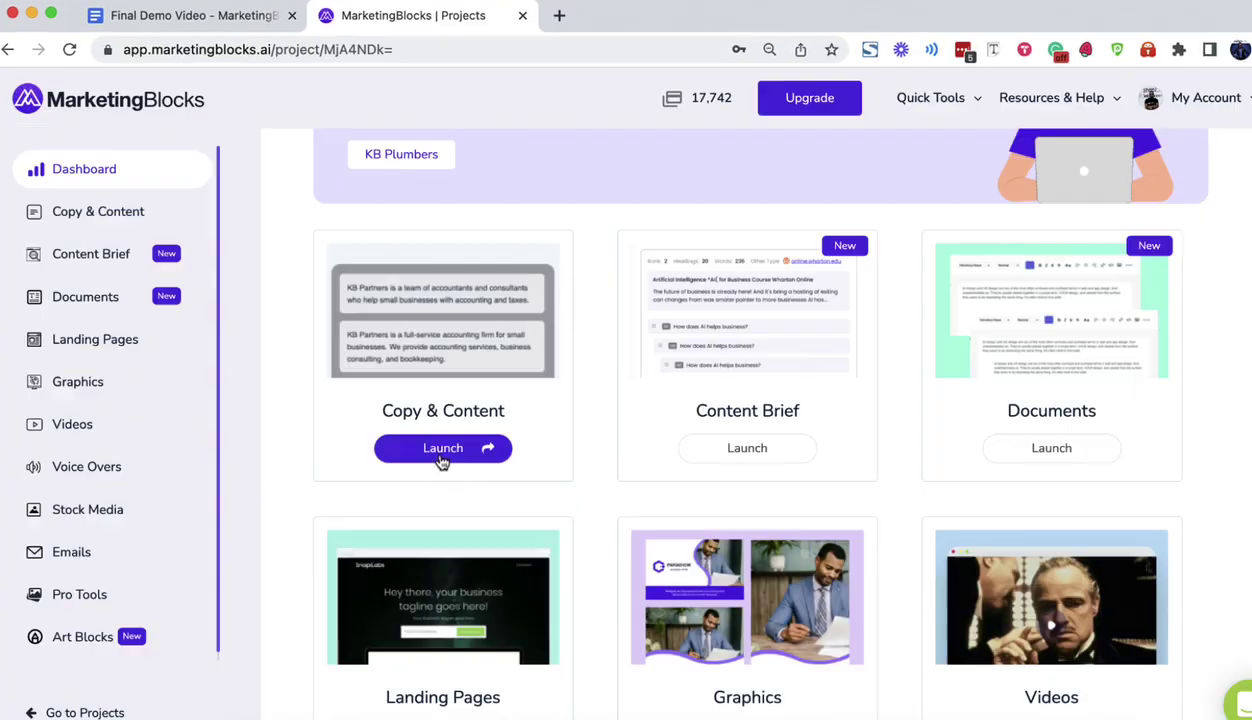
scroll(500, 520, down, 3)
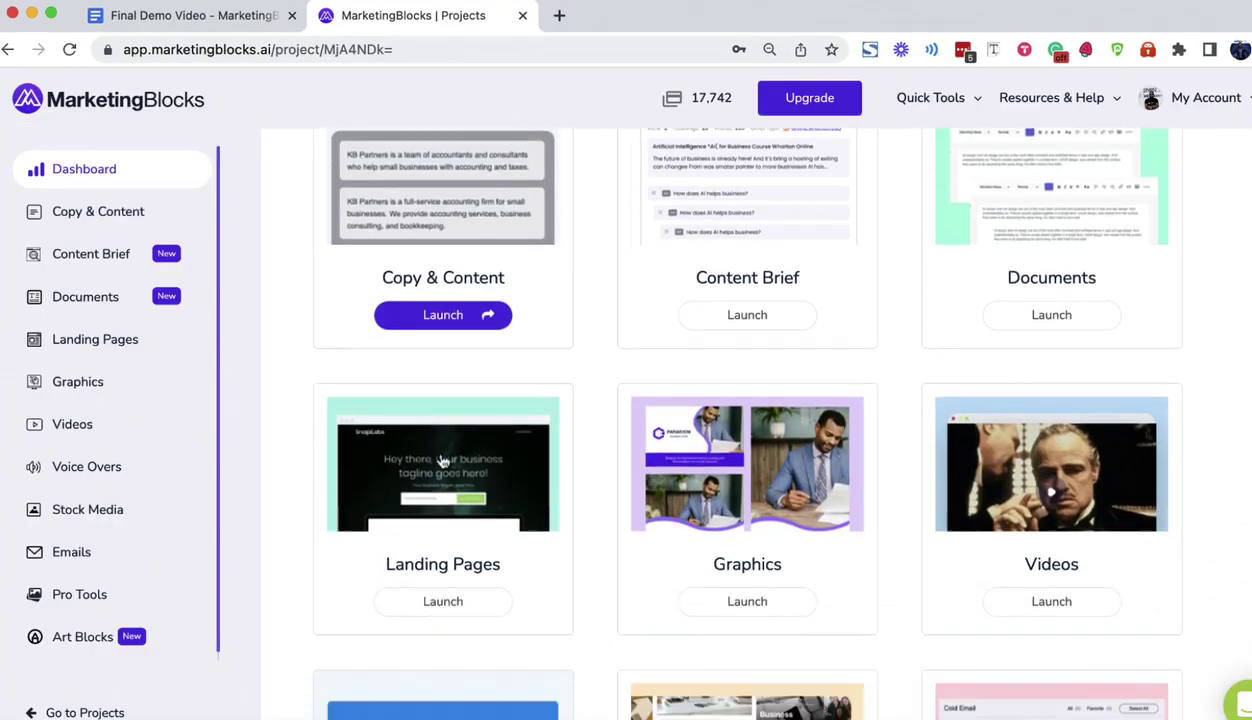
scroll(719, 590, down, 2)
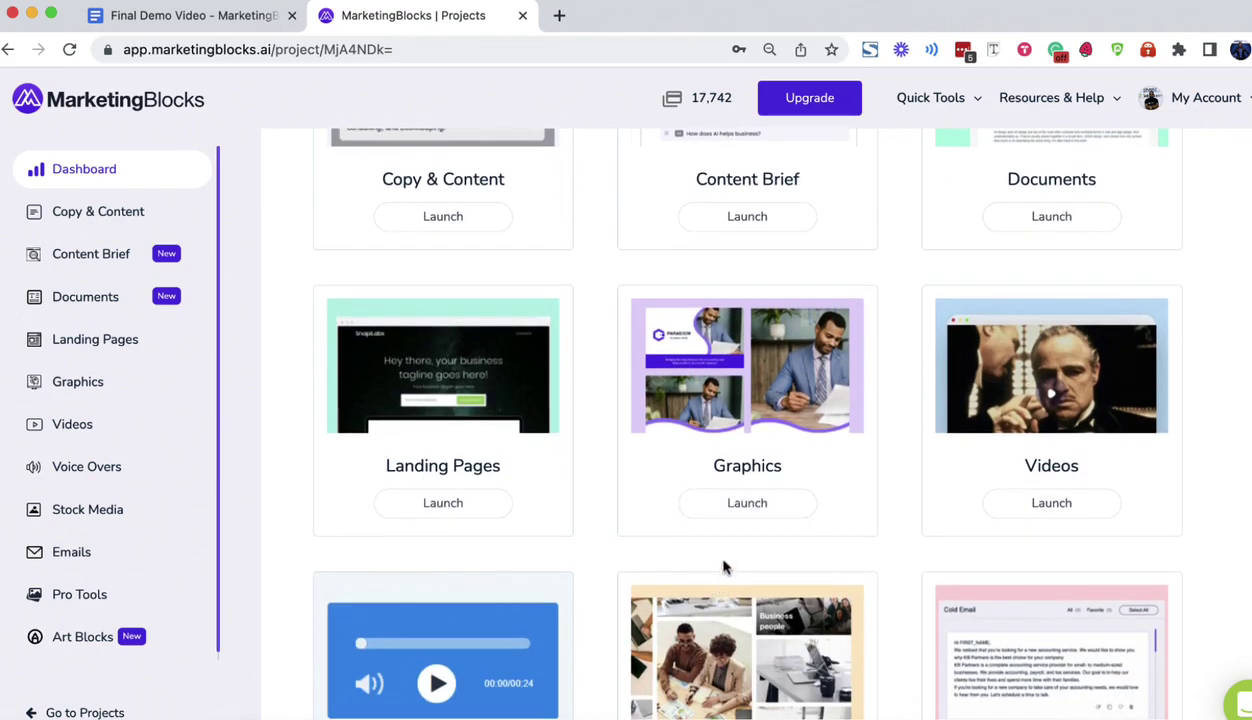
scroll(1060, 235, up, 3)
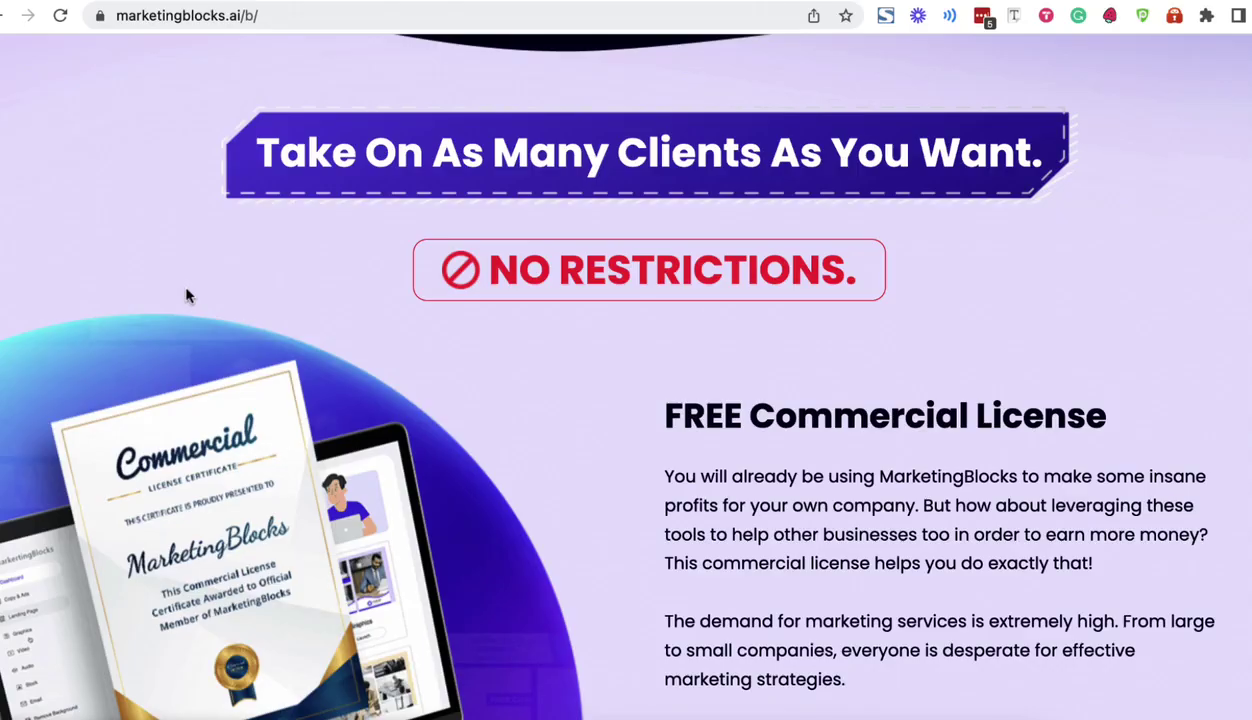
- Read the sales page's commercial license section and examine what freelancers and agencies charge for marketing services
scroll(187, 293, down, 3)
scroll(187, 293, down, 5)
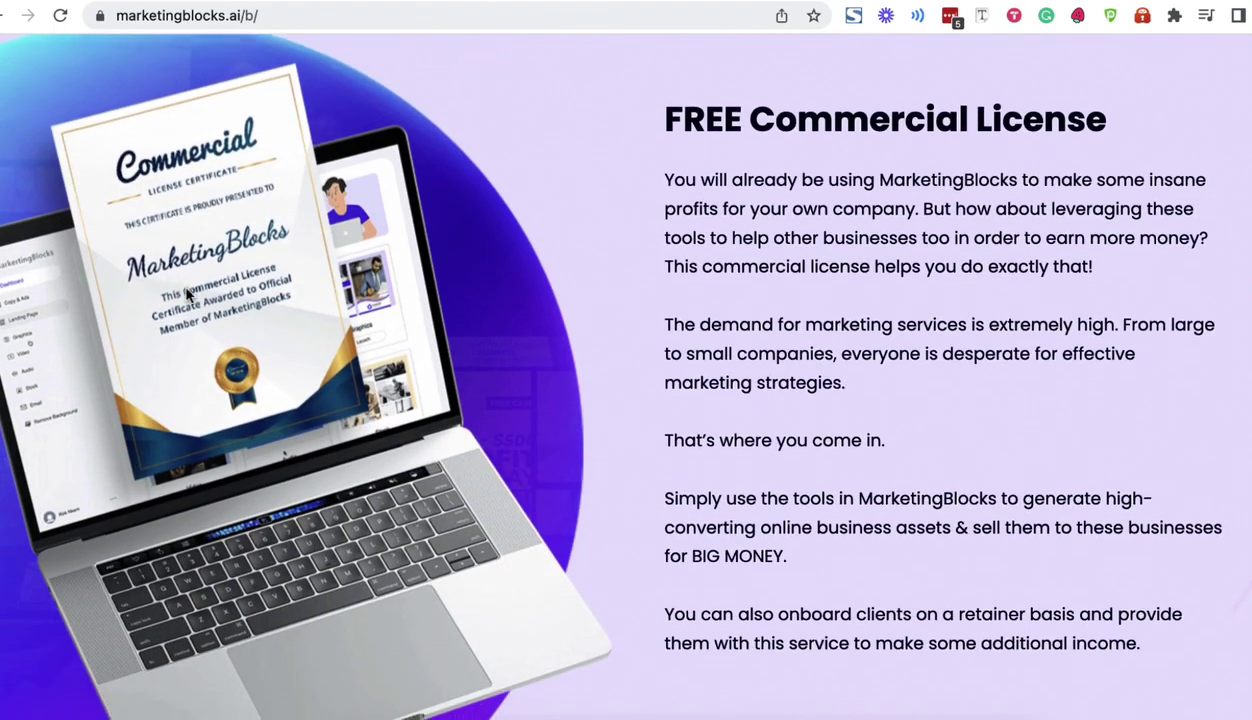
scroll(186, 293, down, 6)
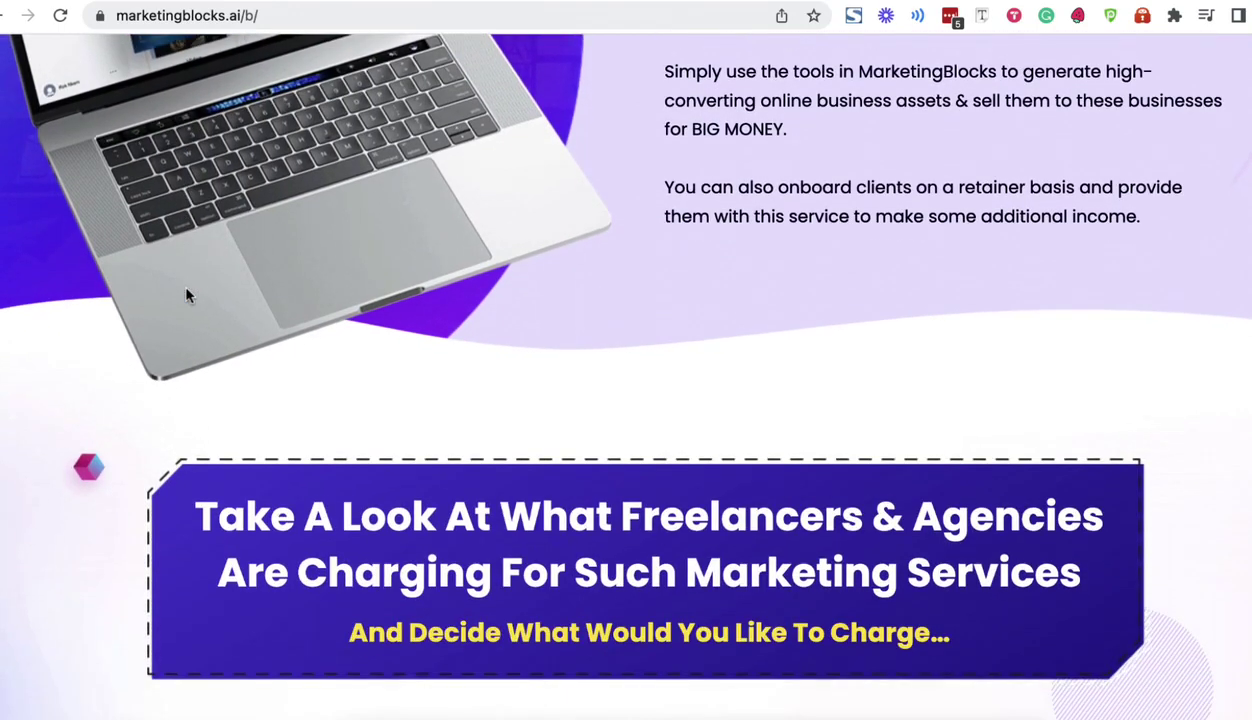
scroll(186, 293, down, 12)
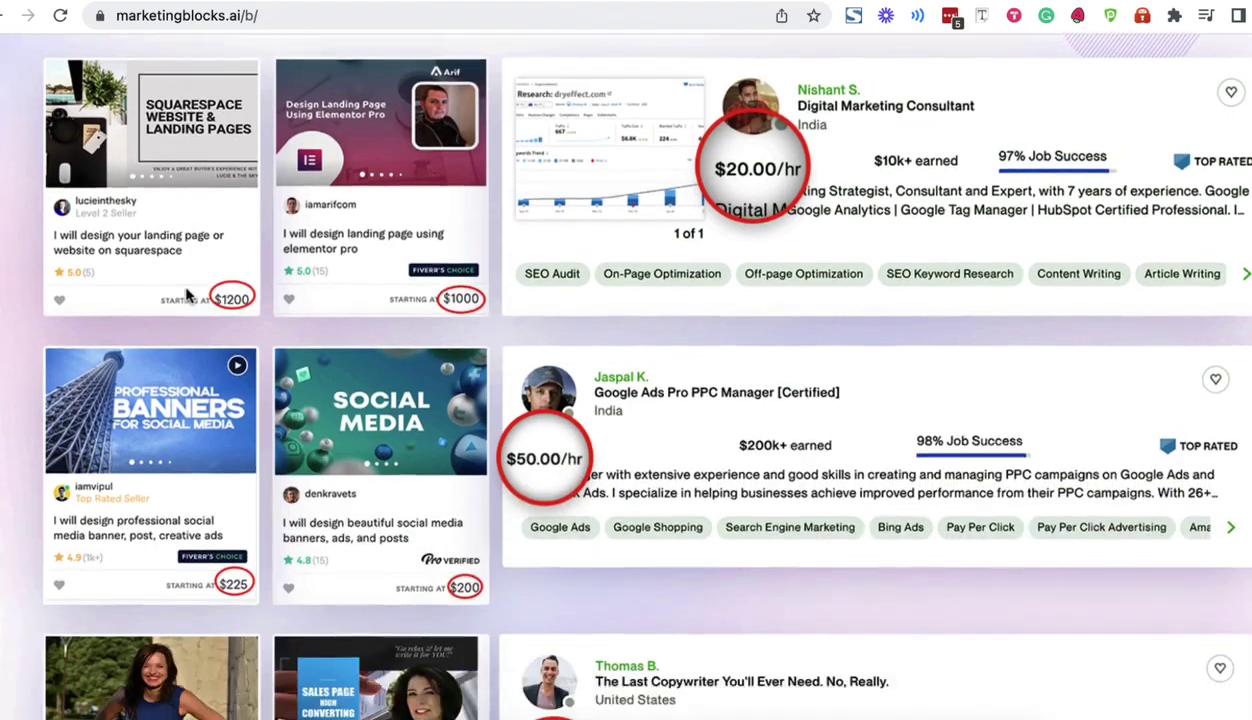
scroll(186, 293, down, 11)
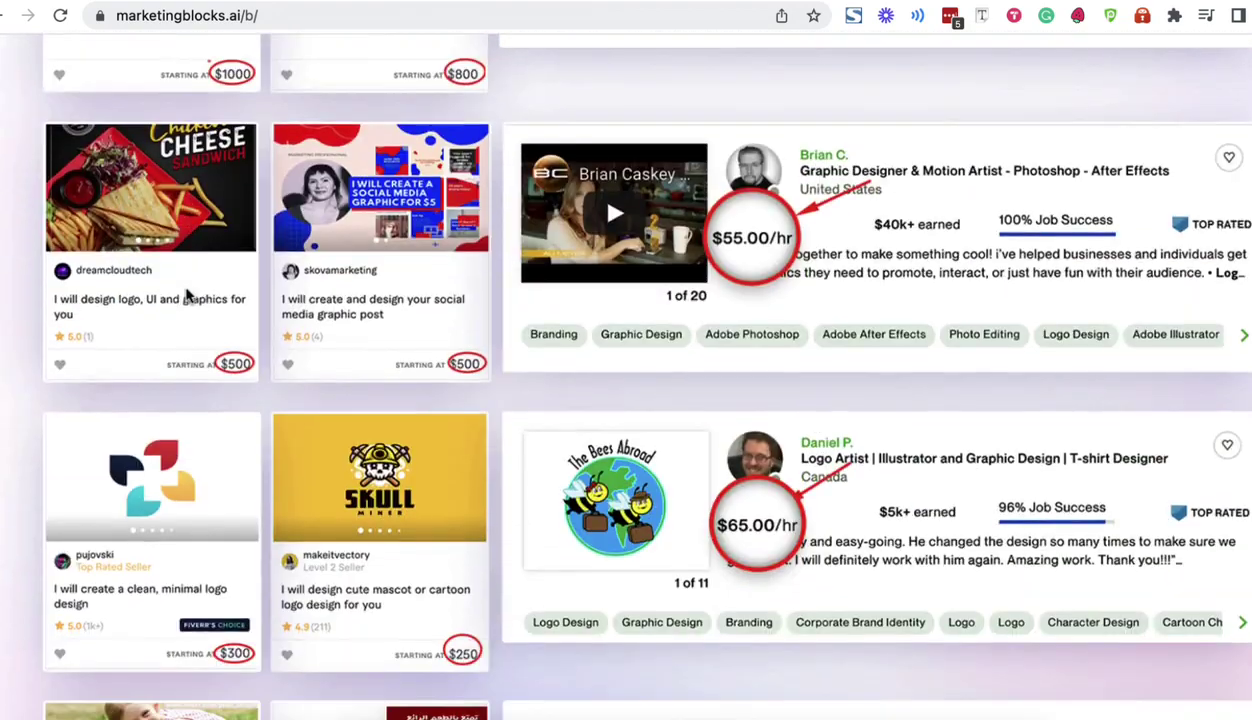
scroll(186, 293, down, 9)
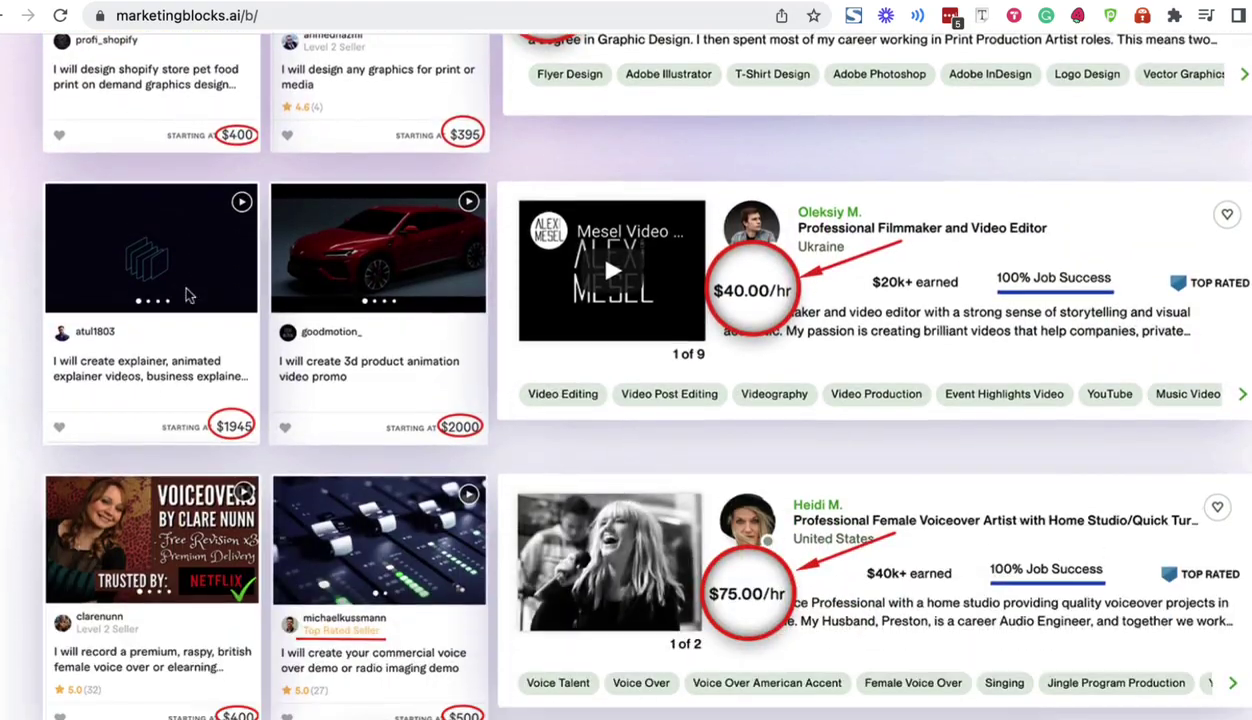